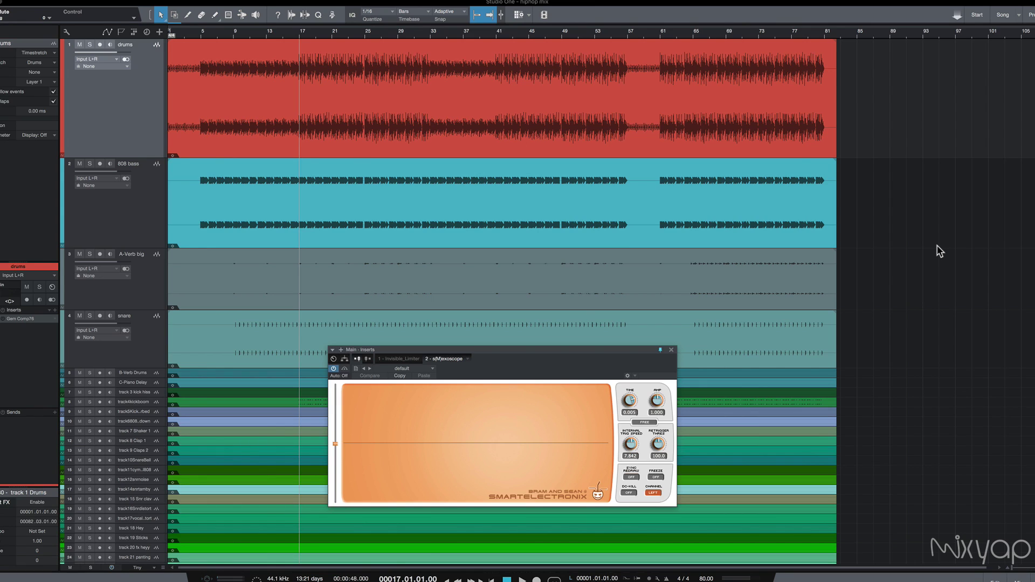
Step: Open the Gem Comp76 insert on the drums channel and arrange its window beside the s(M)exoscope window
{"action": "left_click", "coordinate": [30, 319]}
{"action": "left_click_drag", "start_coordinate": [497, 362], "coordinate": [498, 209]}
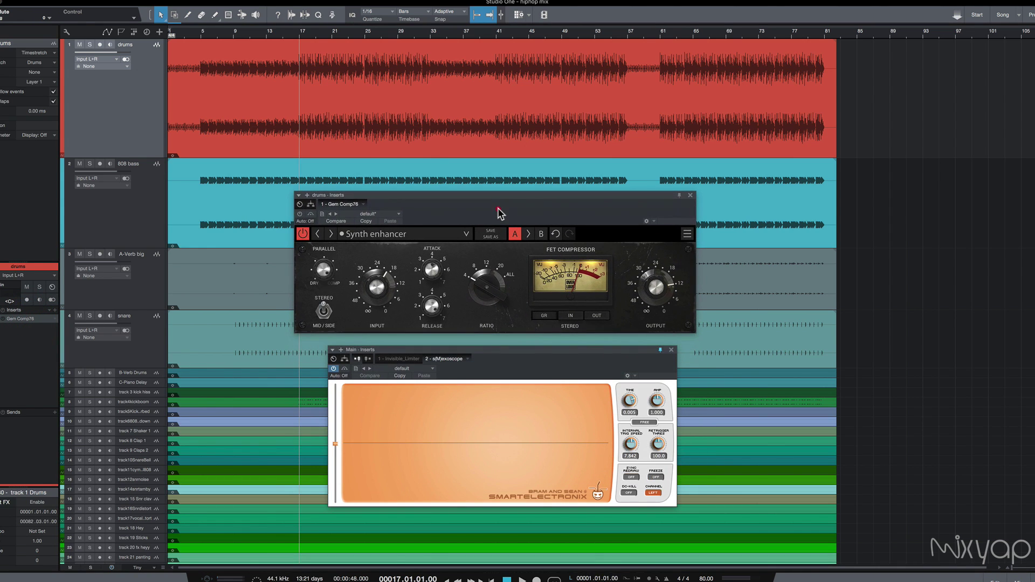
{"action": "left_click_drag", "start_coordinate": [522, 350], "coordinate": [875, 380]}
{"action": "left_click_drag", "start_coordinate": [525, 210], "coordinate": [470, 374]}
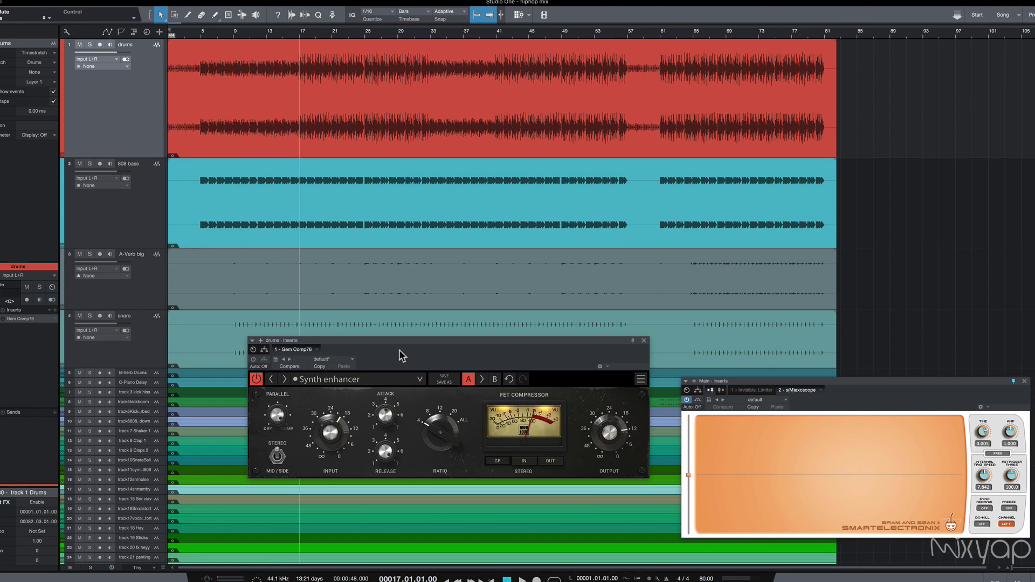
{"action": "left_click_drag", "start_coordinate": [399, 353], "coordinate": [400, 355]}
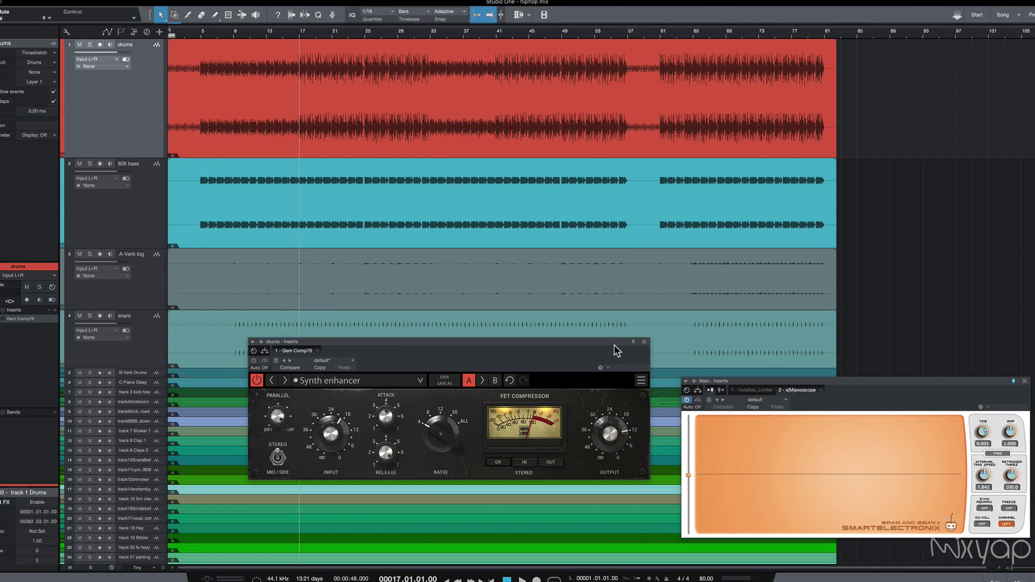
Step: Pin the Gem Comp76 window open and play the full mix from bar 17 to watch its waveform
{"action": "left_click", "coordinate": [633, 342]}
{"action": "key", "text": "space"}
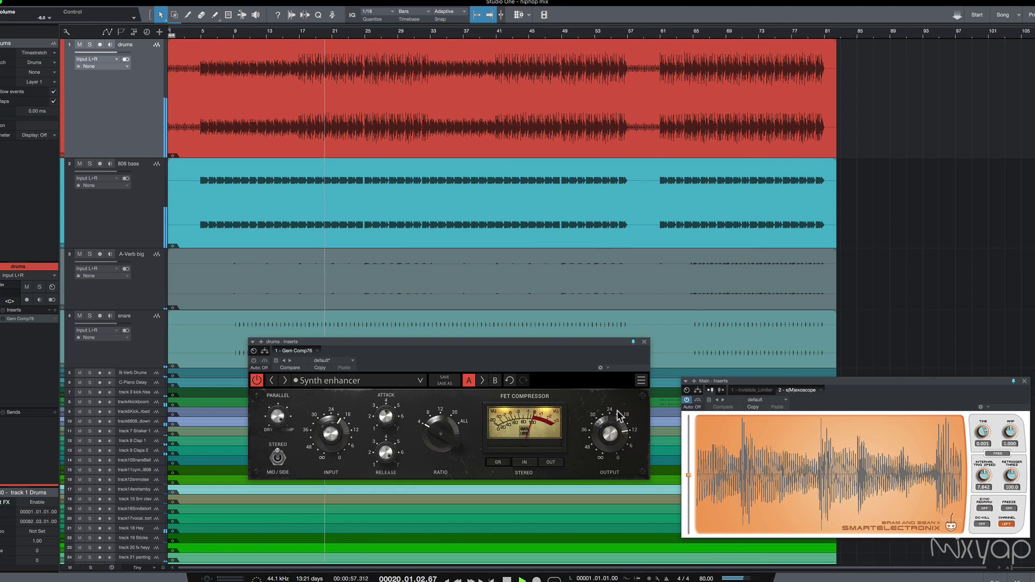
{"action": "left_click_drag", "start_coordinate": [552, 356], "coordinate": [551, 357]}
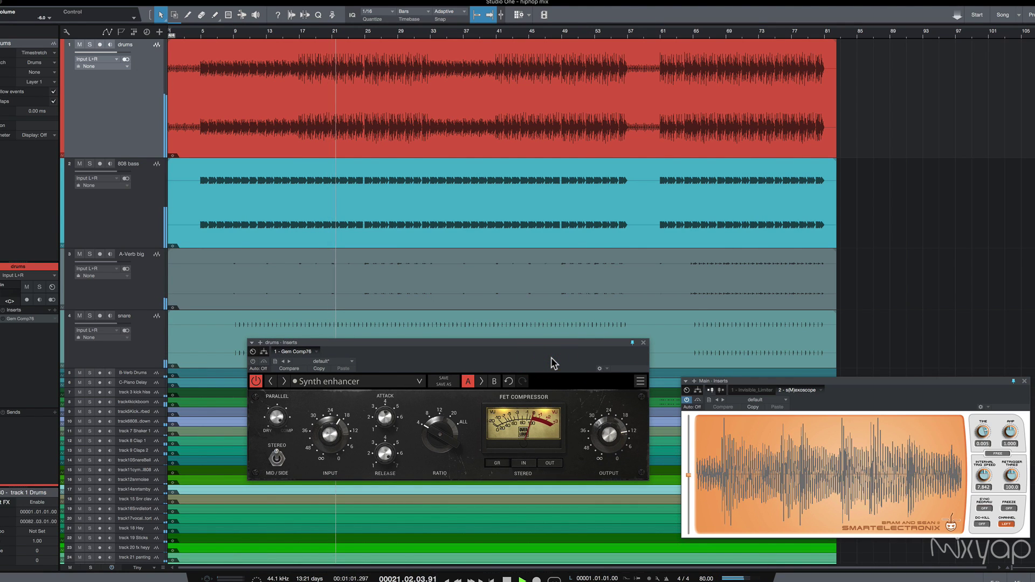
{"action": "key", "text": "space"}
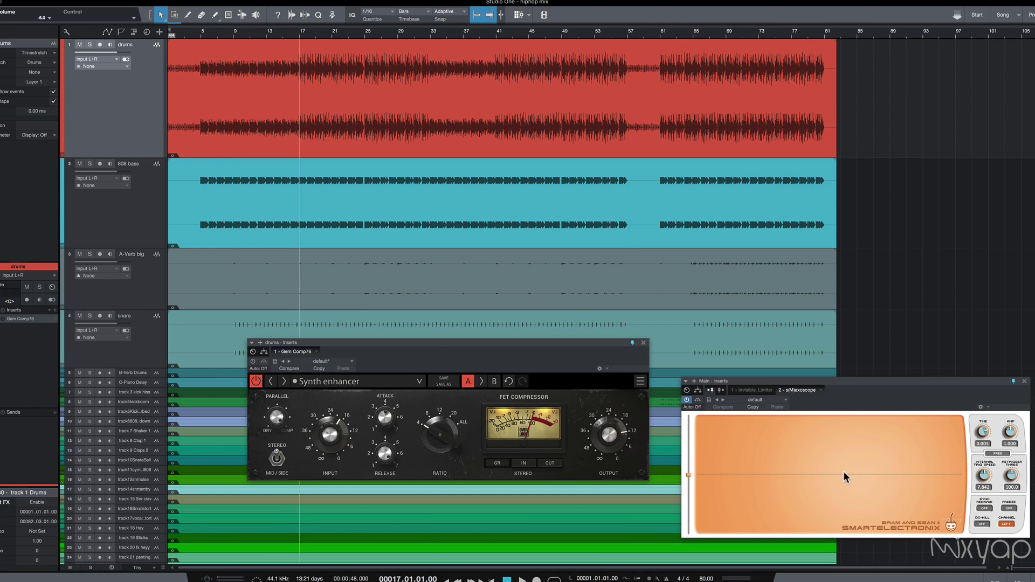
Step: Solo the drums track and play it from bar 17 to check its waveform in the oscilloscope
{"action": "left_click_drag", "start_coordinate": [487, 351], "coordinate": [494, 327]}
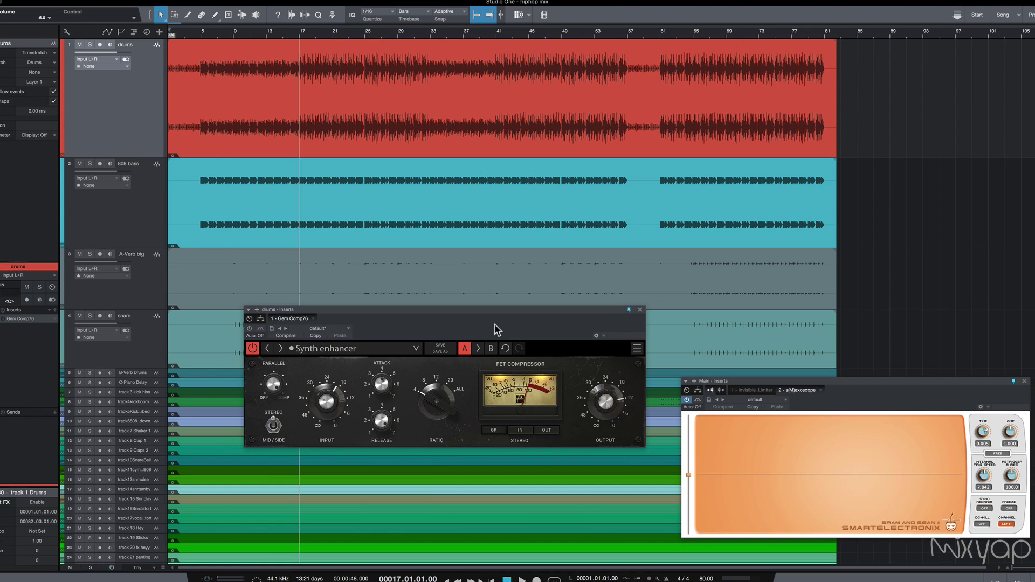
{"action": "left_click_drag", "start_coordinate": [494, 325], "coordinate": [496, 330]}
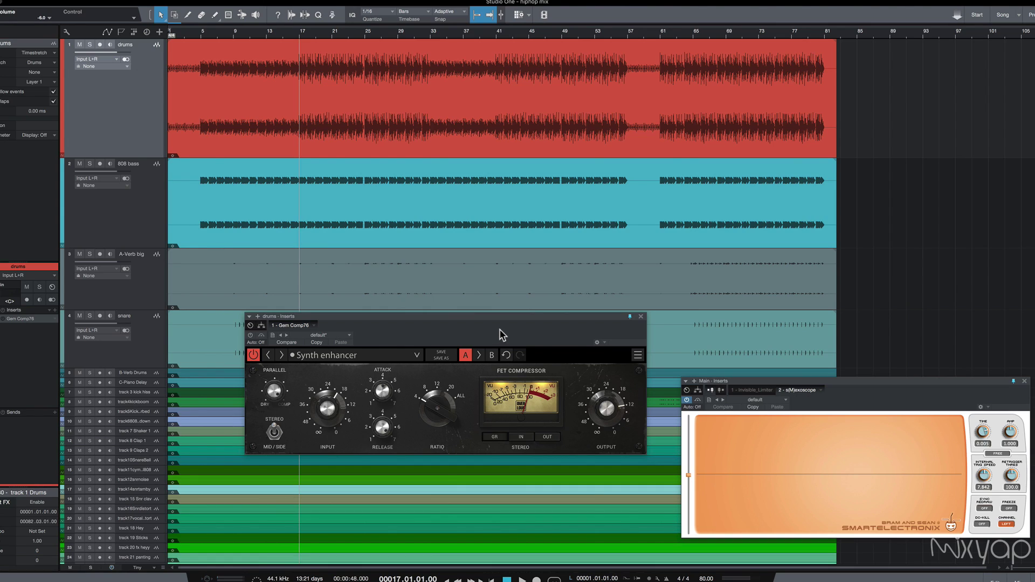
{"action": "left_click", "coordinate": [90, 45]}
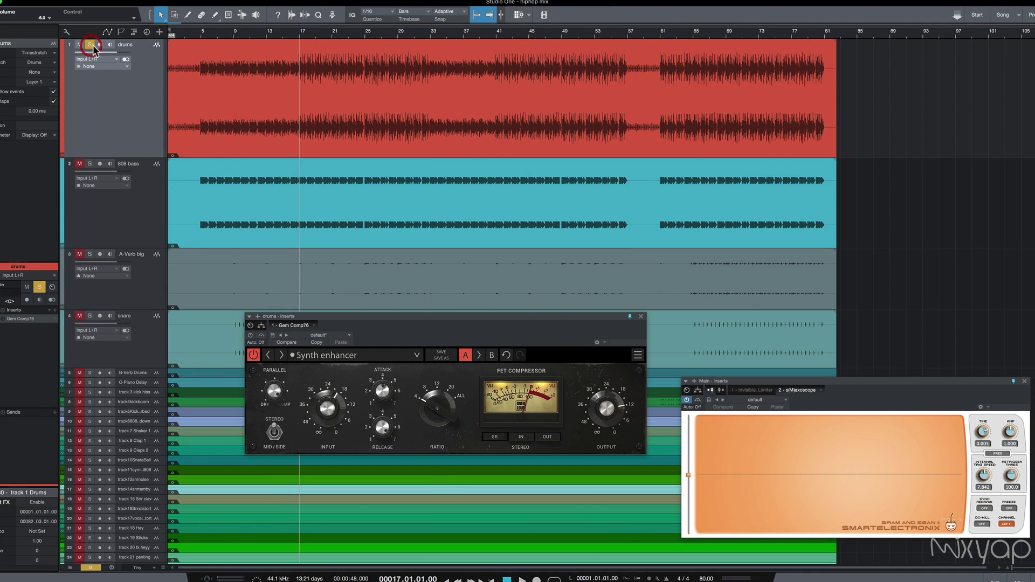
{"action": "left_click_drag", "start_coordinate": [478, 327], "coordinate": [479, 331]}
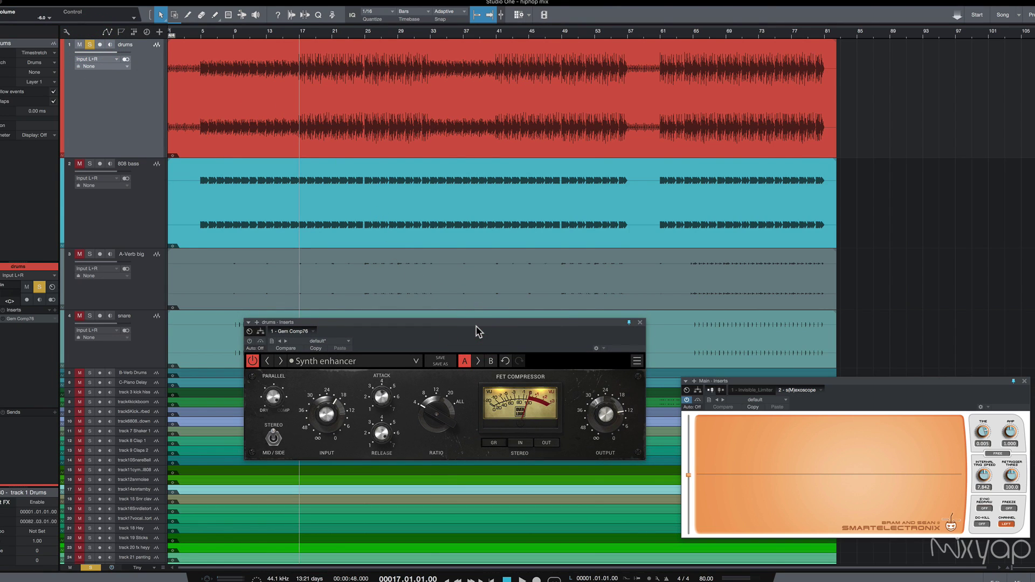
{"action": "key", "text": "space"}
{"action": "left_click_drag", "start_coordinate": [476, 326], "coordinate": [472, 328]}
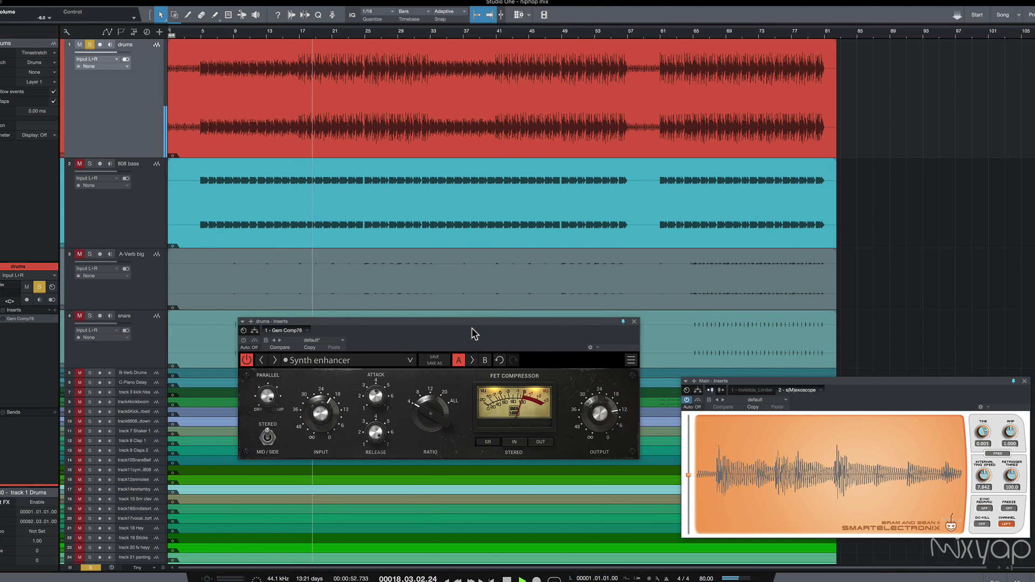
{"action": "key", "text": "space"}
Step: Load the Drum bus preset in Gem Comp76, discarding the unsaved changes to the current preset
{"action": "left_click", "coordinate": [333, 362]}
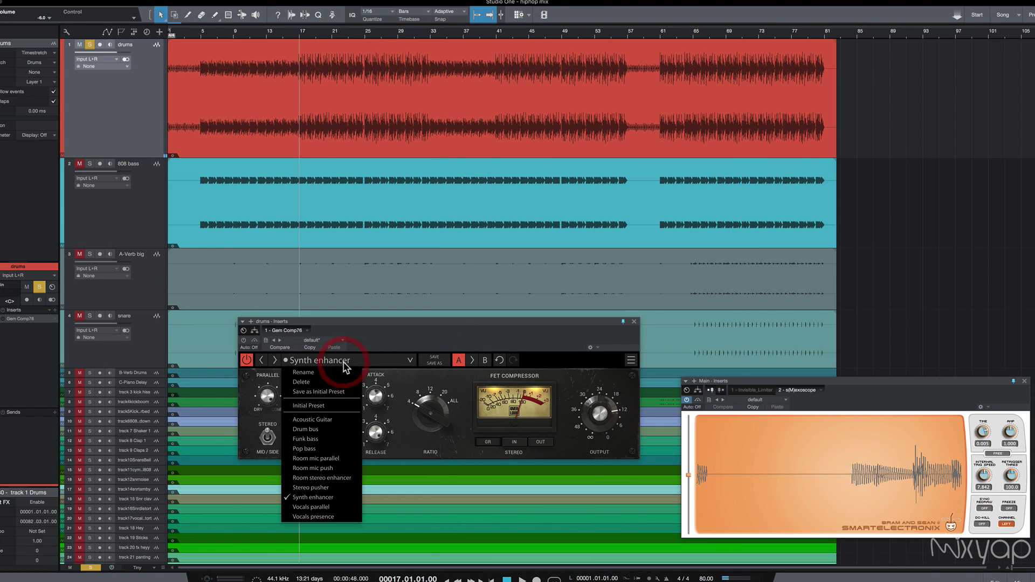
{"action": "left_click", "coordinate": [464, 341]}
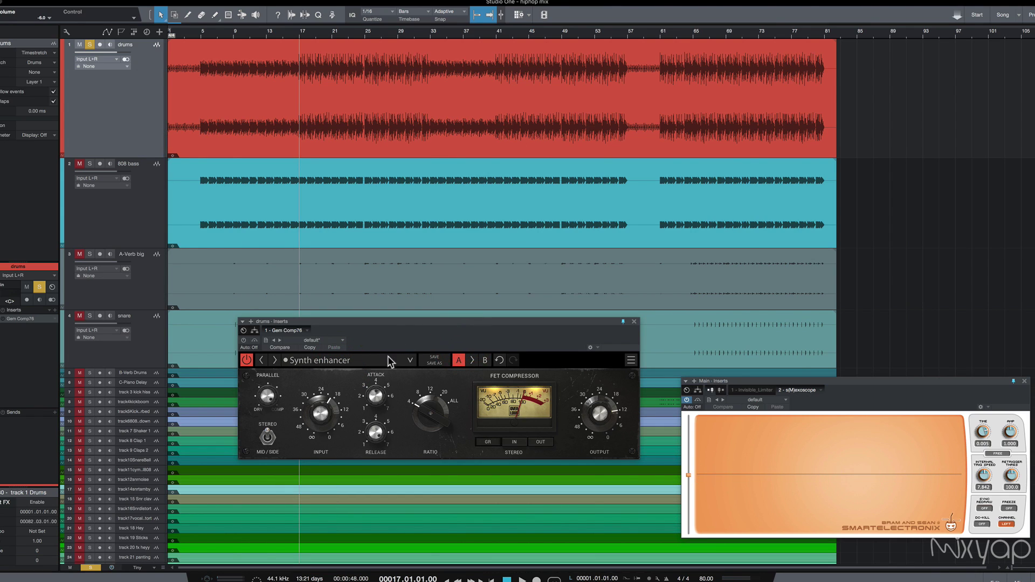
{"action": "left_click", "coordinate": [361, 358]}
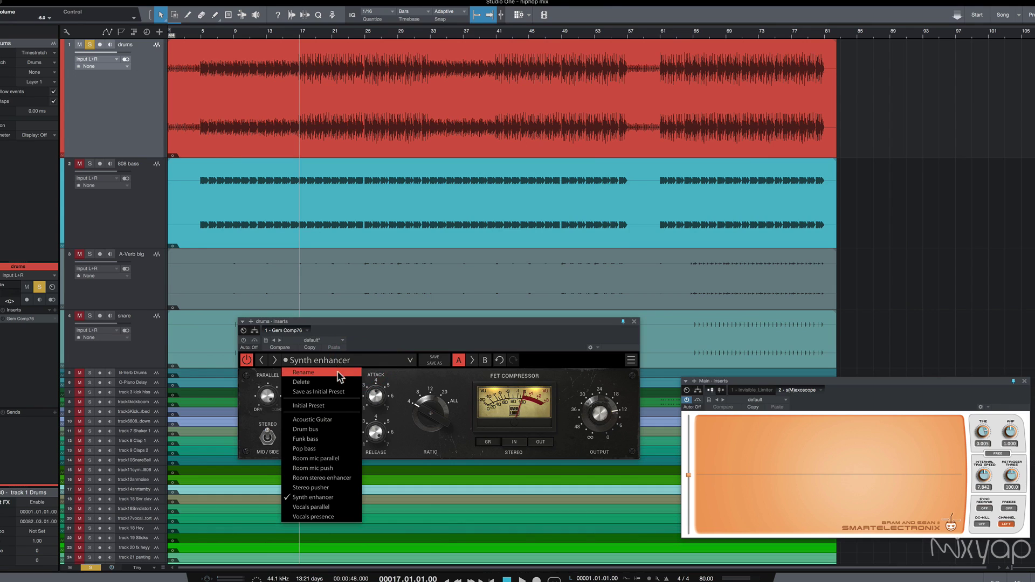
{"action": "left_click", "coordinate": [326, 431]}
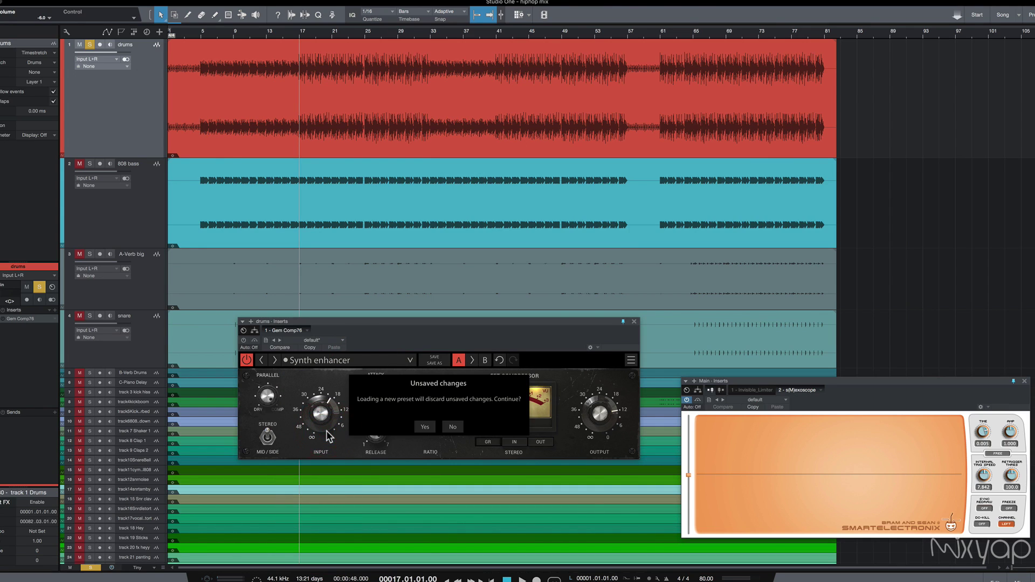
{"action": "left_click", "coordinate": [424, 427]}
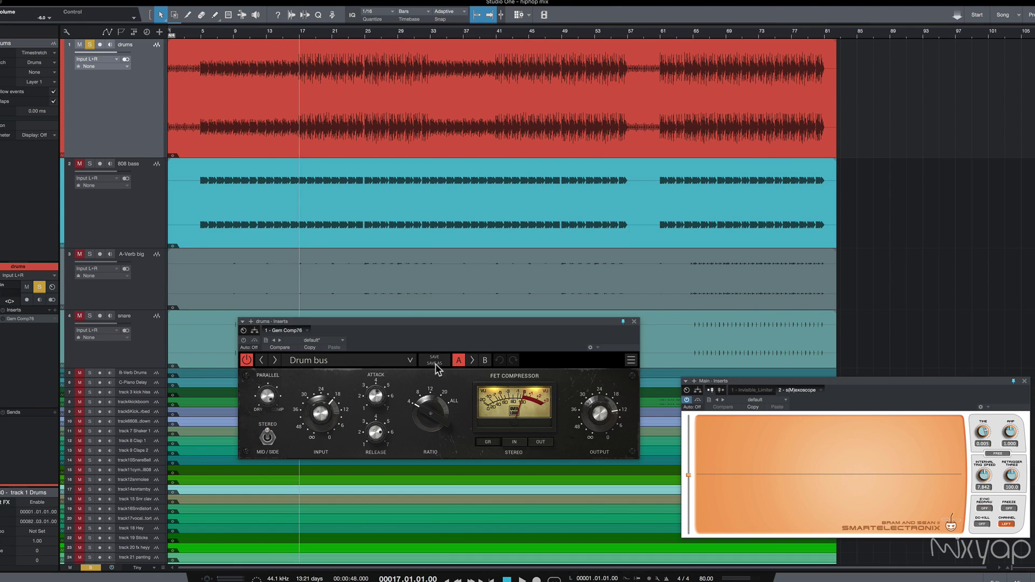
{"action": "left_click_drag", "start_coordinate": [408, 324], "coordinate": [412, 309]}
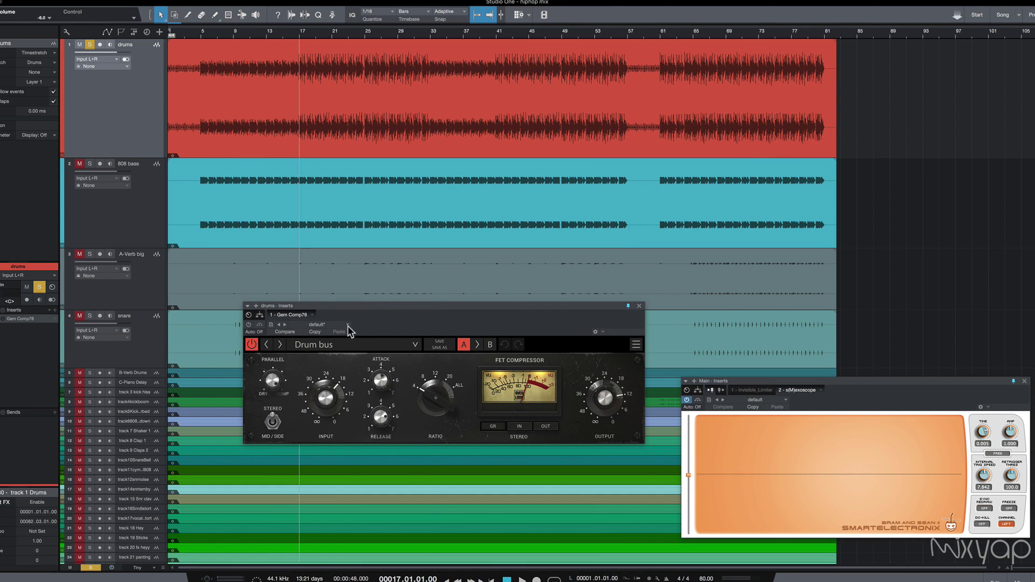
Step: Switch Gem Comp76 from stereo to Mid/Side mode
{"action": "left_click", "coordinate": [274, 423]}
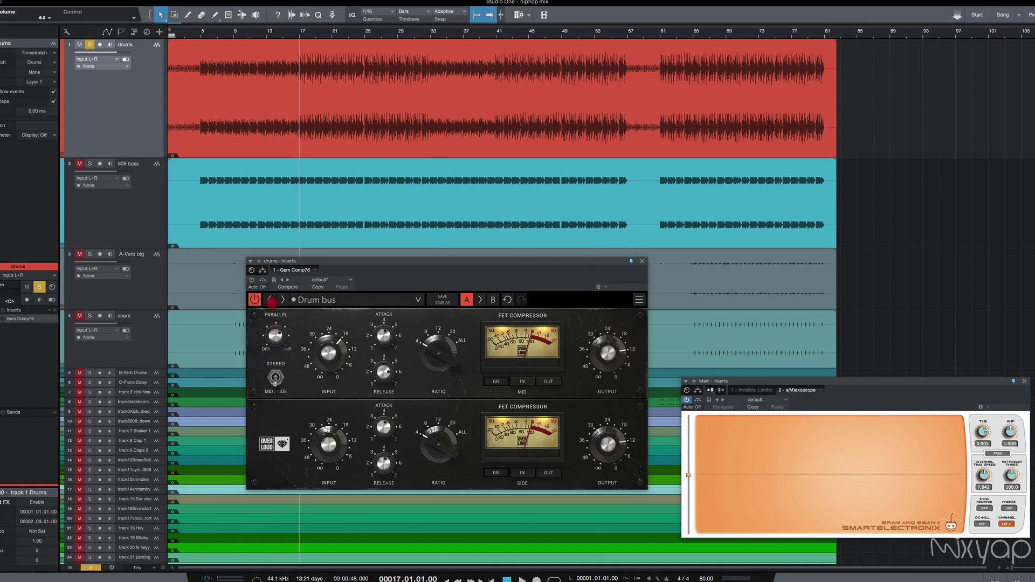
{"action": "left_click_drag", "start_coordinate": [452, 259], "coordinate": [453, 267]}
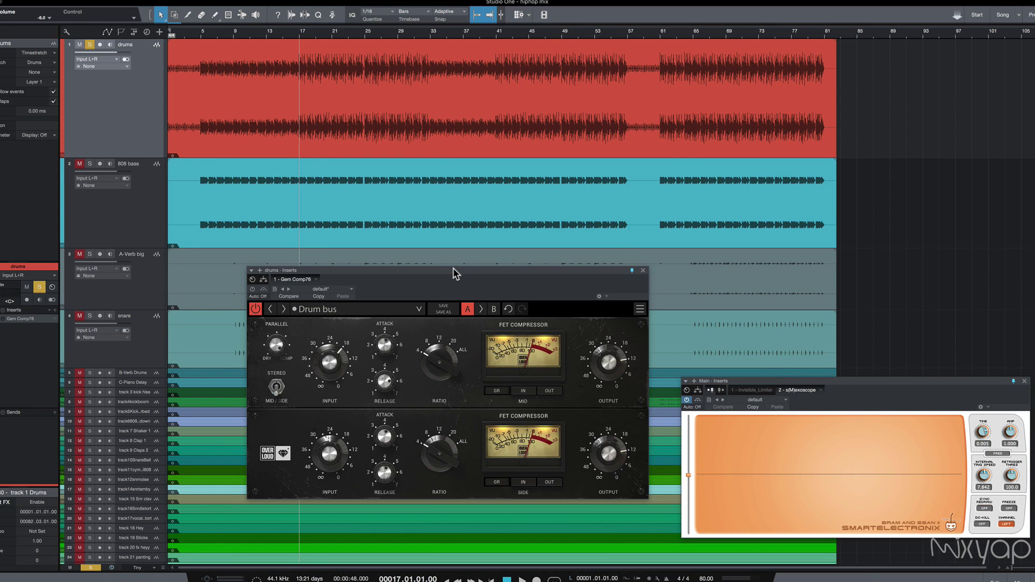
{"action": "left_click_drag", "start_coordinate": [452, 267], "coordinate": [454, 271]}
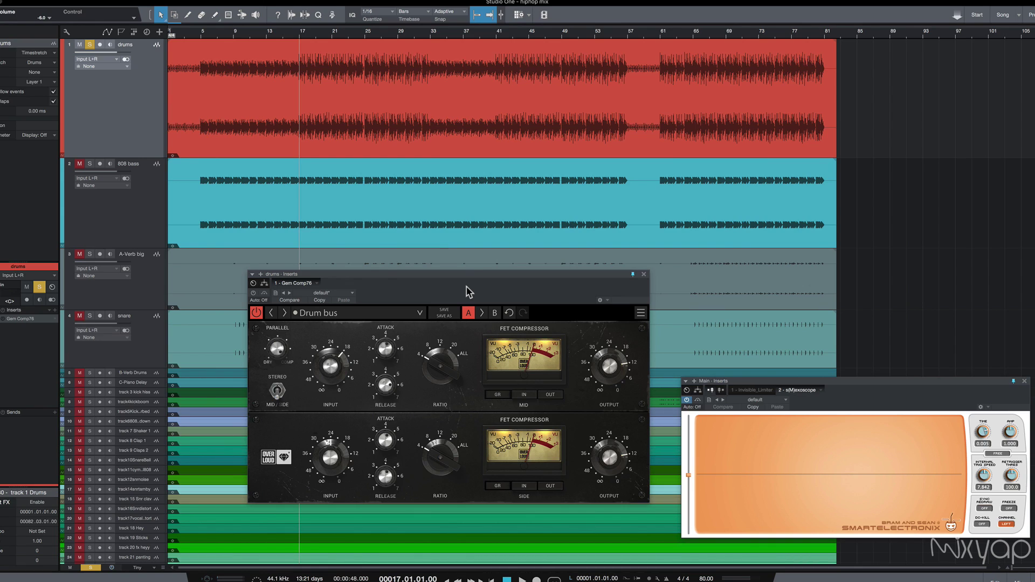
Step: Play the soloed drums, toggle the compressor's own power off and on, and activate its insert on the drums channel
{"action": "key", "text": "space"}
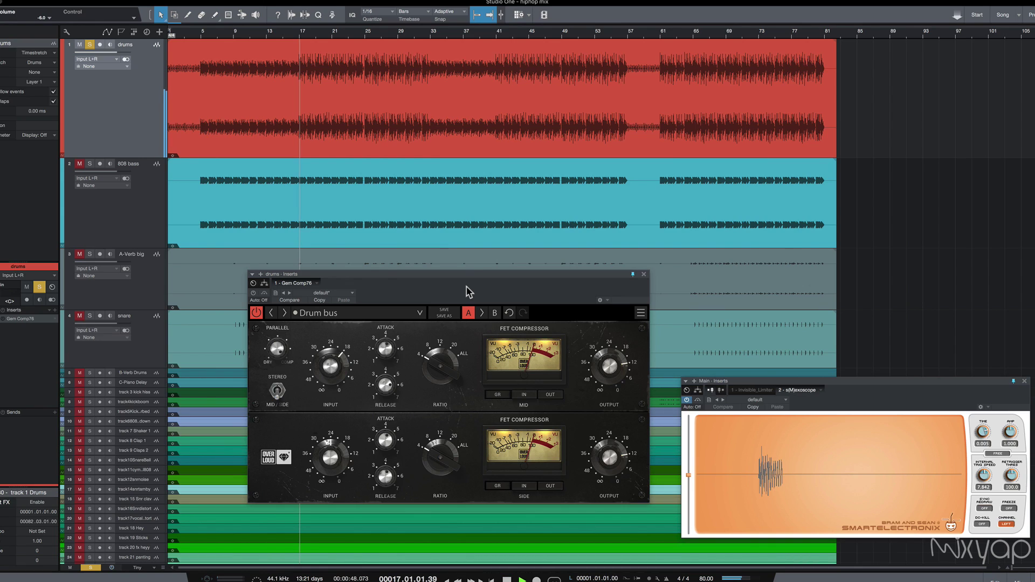
{"action": "left_click", "coordinate": [257, 312]}
{"action": "left_click_drag", "start_coordinate": [462, 270], "coordinate": [463, 276]}
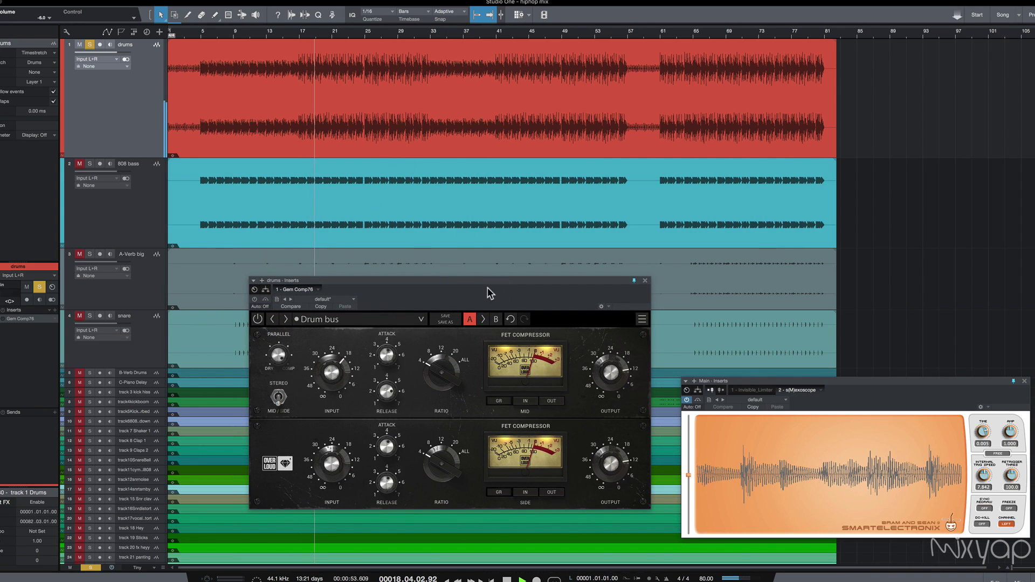
{"action": "left_click", "coordinate": [258, 319]}
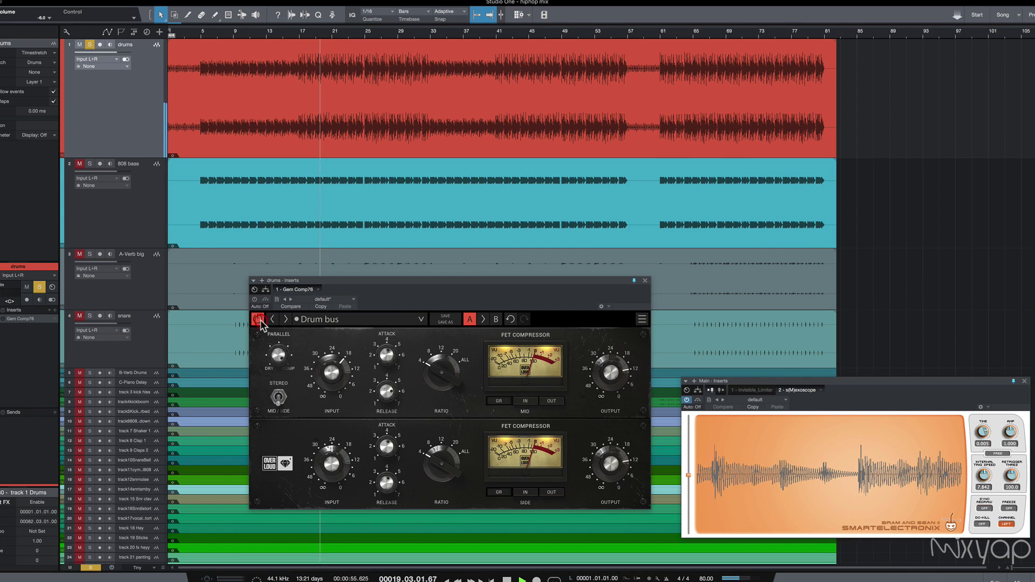
{"action": "left_click", "coordinate": [3, 318]}
{"action": "left_click_drag", "start_coordinate": [469, 302], "coordinate": [470, 299]}
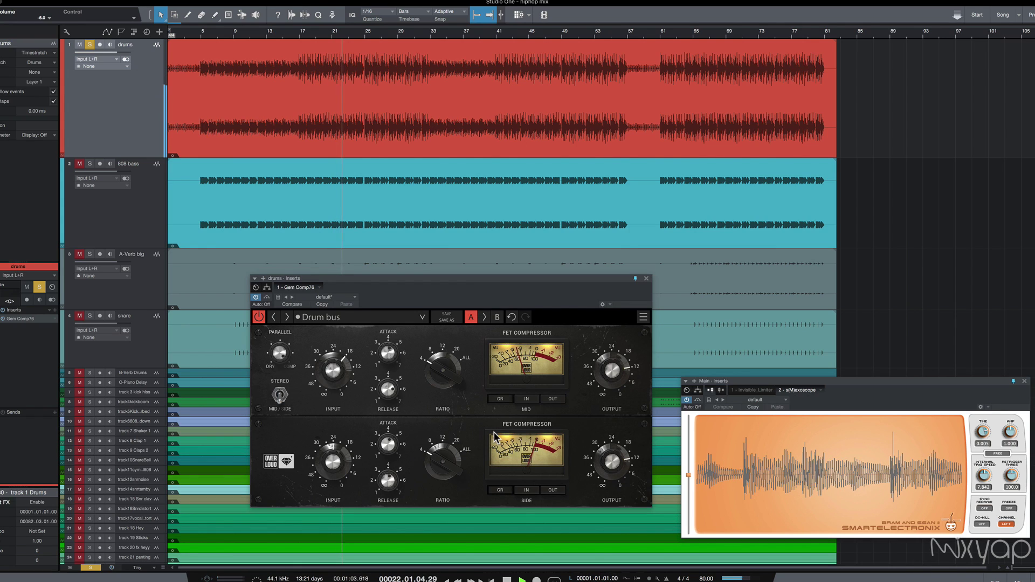
Step: Return Gem Comp76 to stereo mode and, during playback, set its input gain to -15.9 and its ratio to 8:1
{"action": "left_click", "coordinate": [280, 395]}
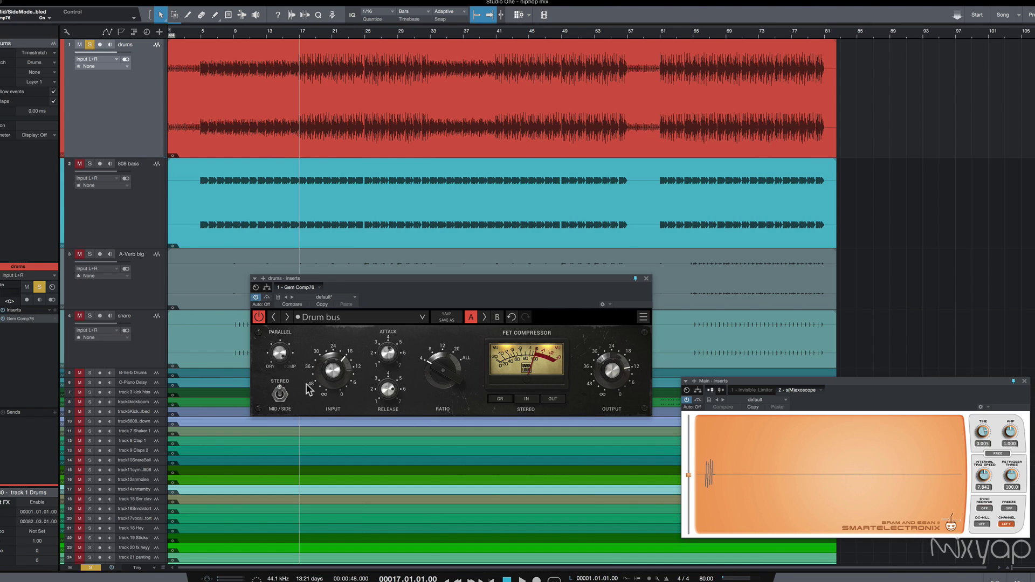
{"action": "key", "text": "space"}
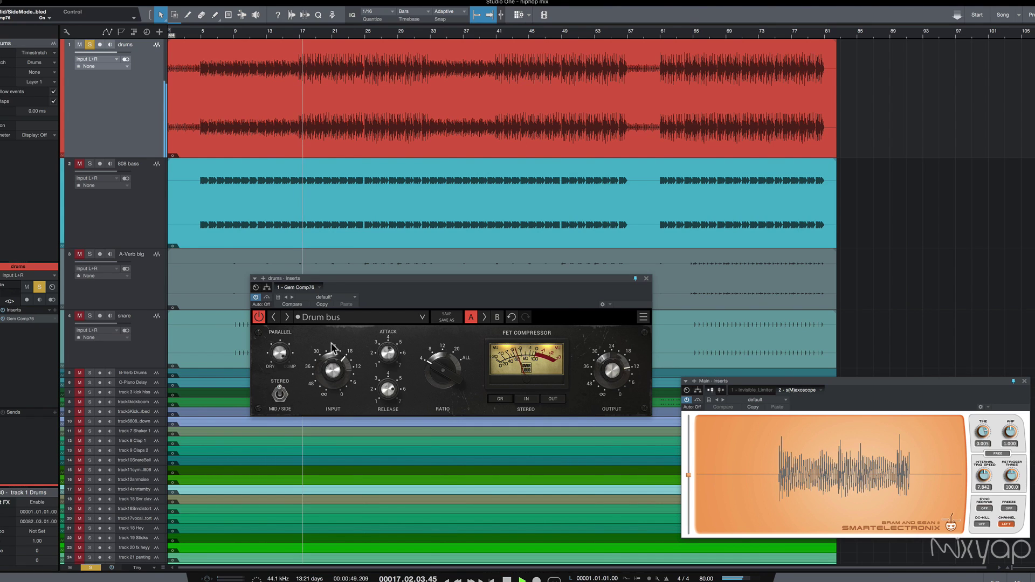
{"action": "left_click_drag", "start_coordinate": [338, 376], "coordinate": [336, 373]}
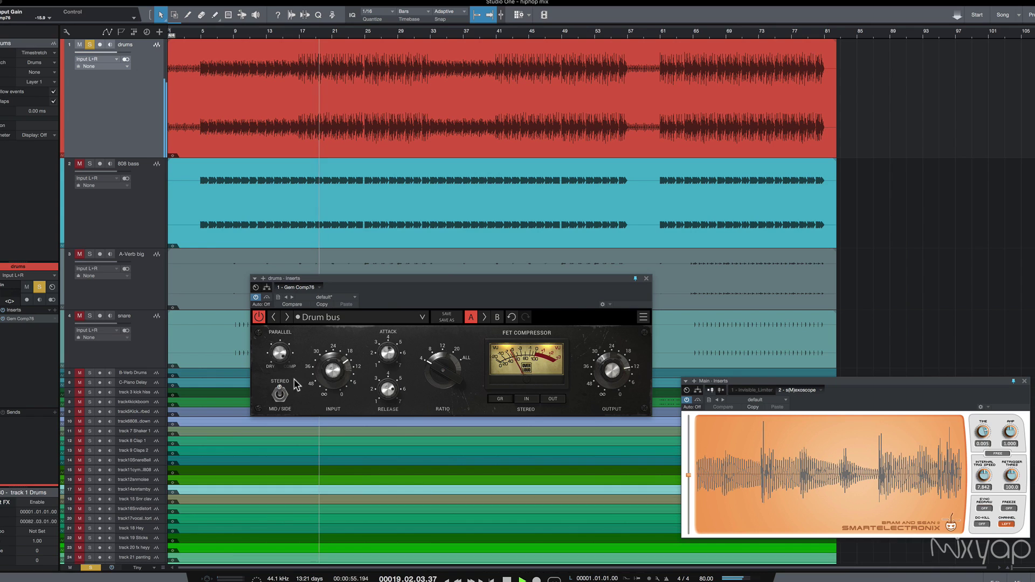
{"action": "left_click_drag", "start_coordinate": [439, 368], "coordinate": [442, 372]}
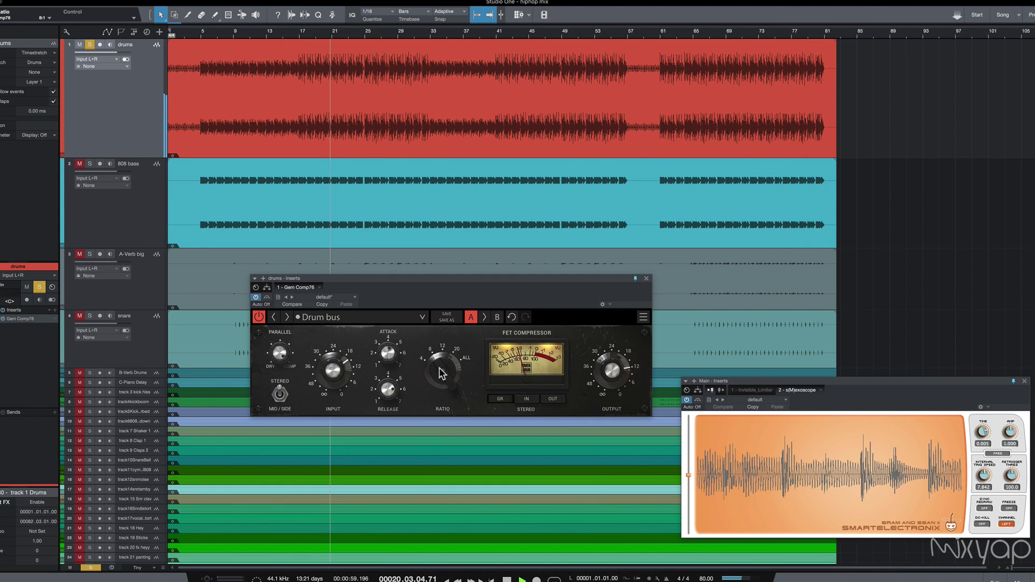
{"action": "key", "text": "space"}
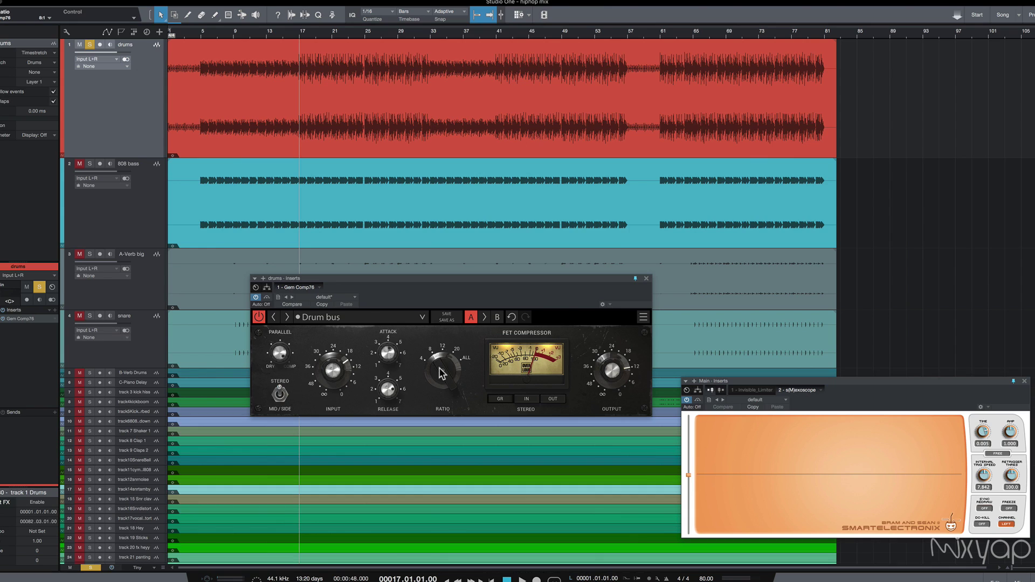
Step: Compare the soloed drums during playback with Gem Comp76 bypassed and engaged
{"action": "left_click_drag", "start_coordinate": [487, 280], "coordinate": [488, 316]}
{"action": "key", "text": "space"}
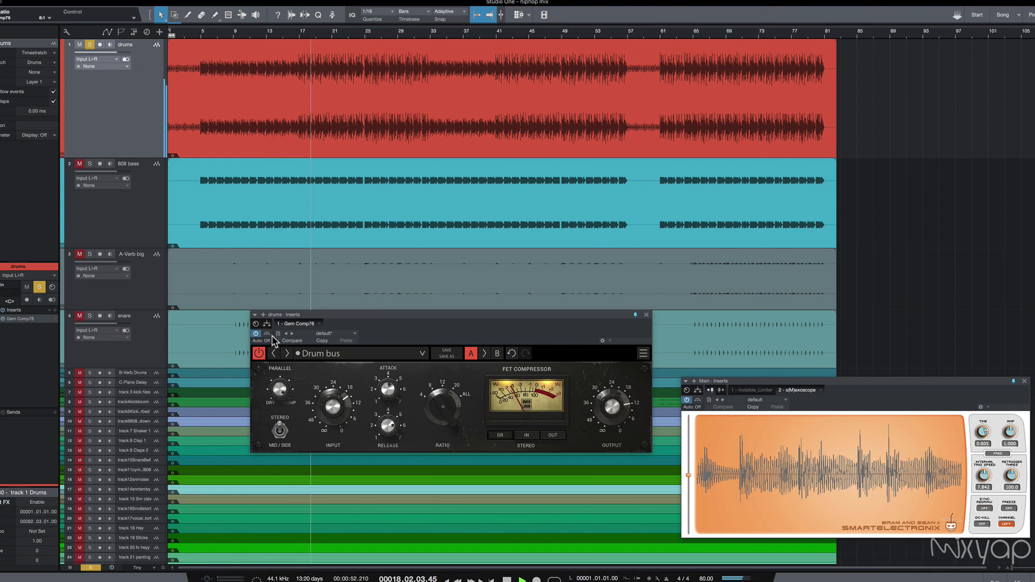
{"action": "left_click", "coordinate": [259, 354]}
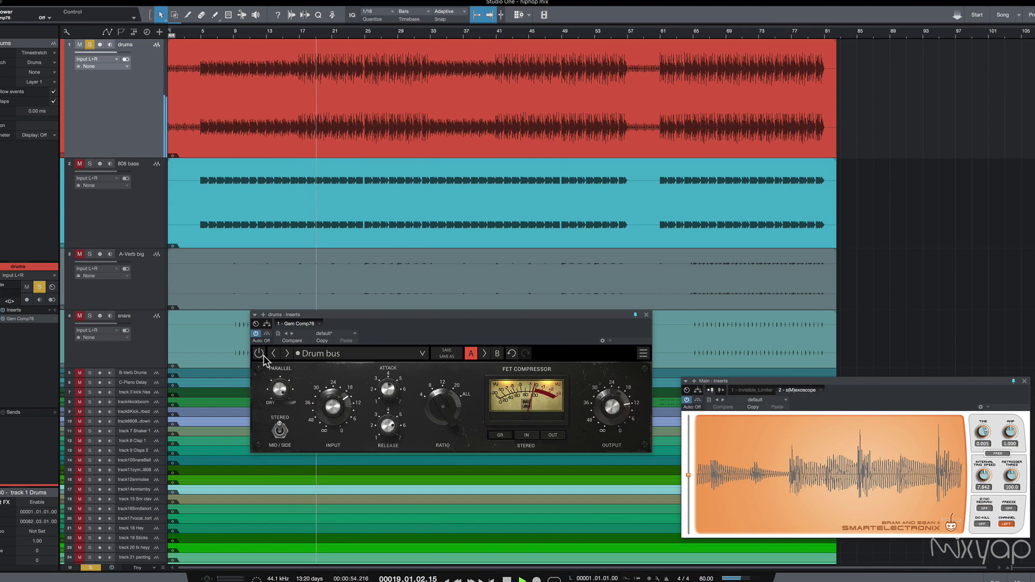
{"action": "key", "text": "space"}
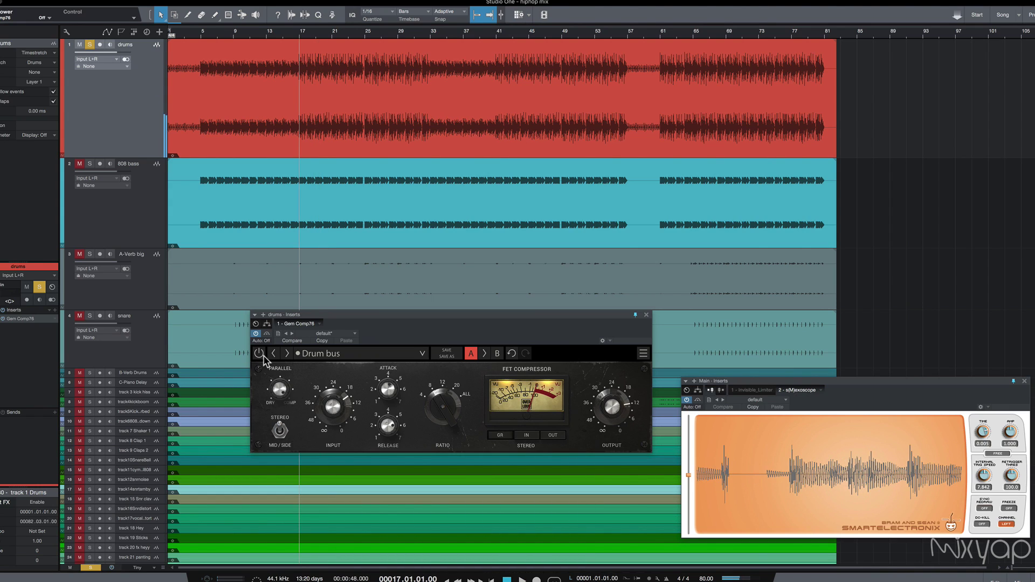
{"action": "key", "text": "space"}
{"action": "key", "text": "space"}
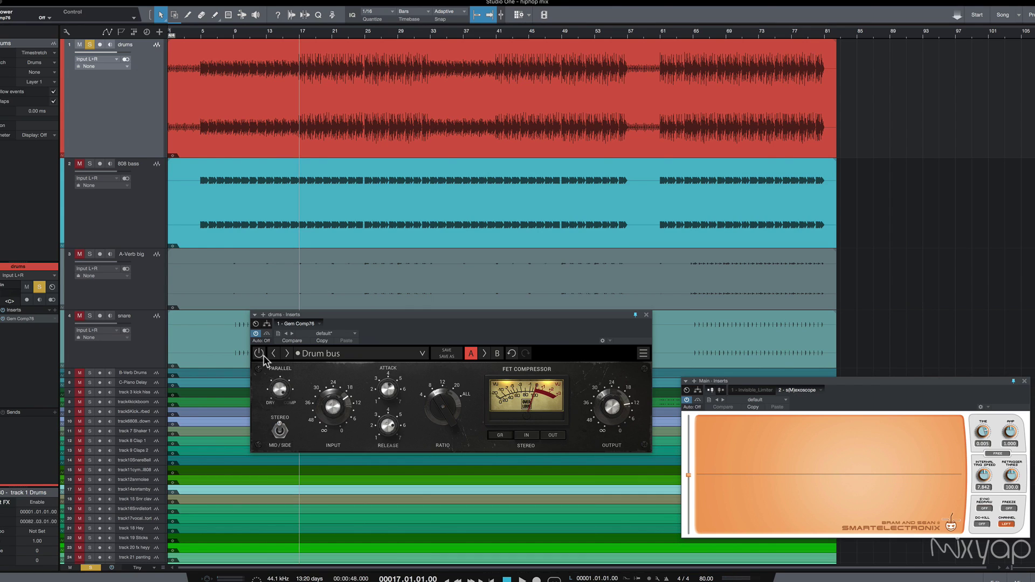
{"action": "key", "text": "space"}
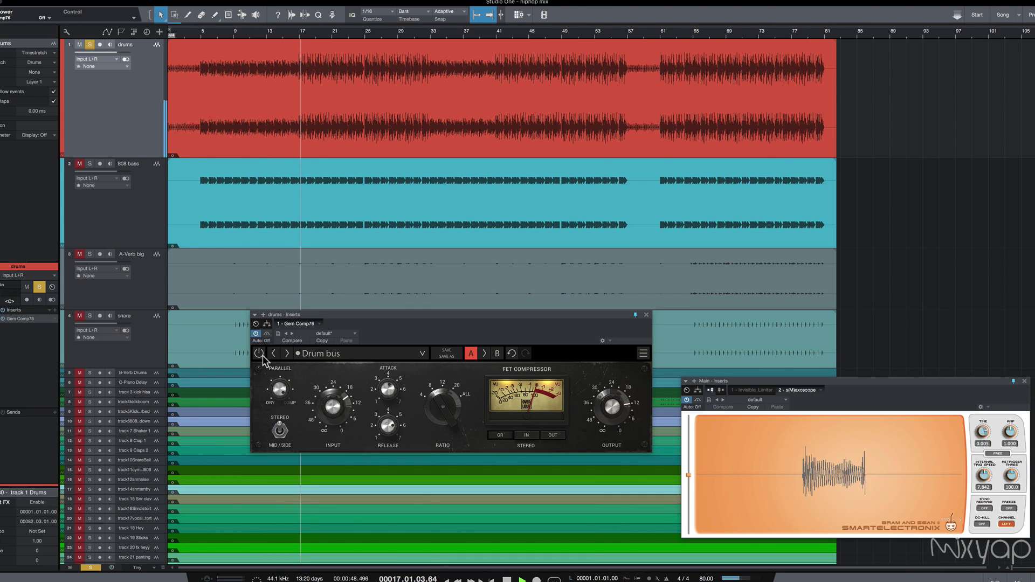
{"action": "left_click", "coordinate": [259, 353]}
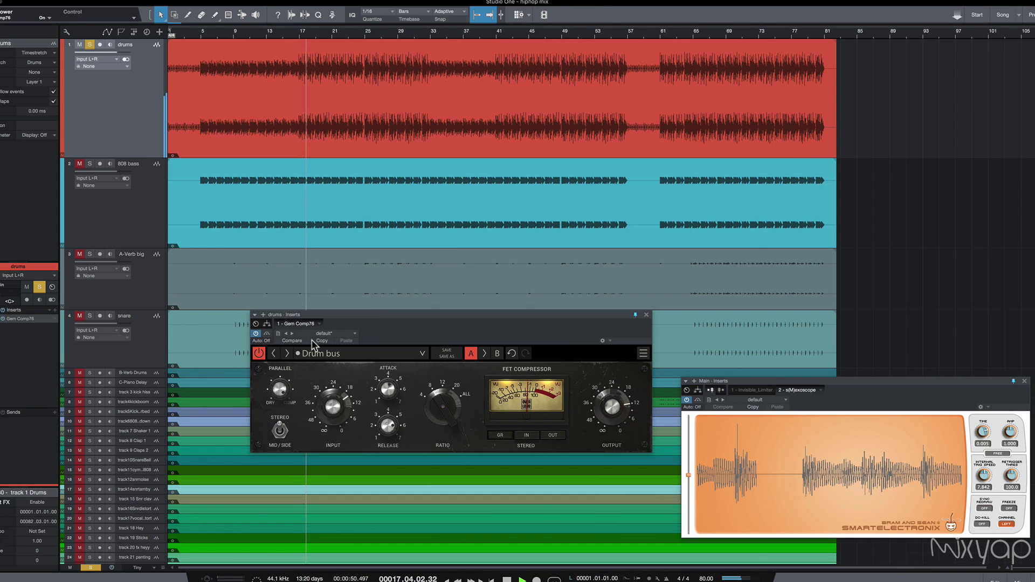
Step: Set the drum compressor's input gain to -17.8 during playback and audition the soloed drums again
{"action": "left_click_drag", "start_coordinate": [334, 409], "coordinate": [395, 410]}
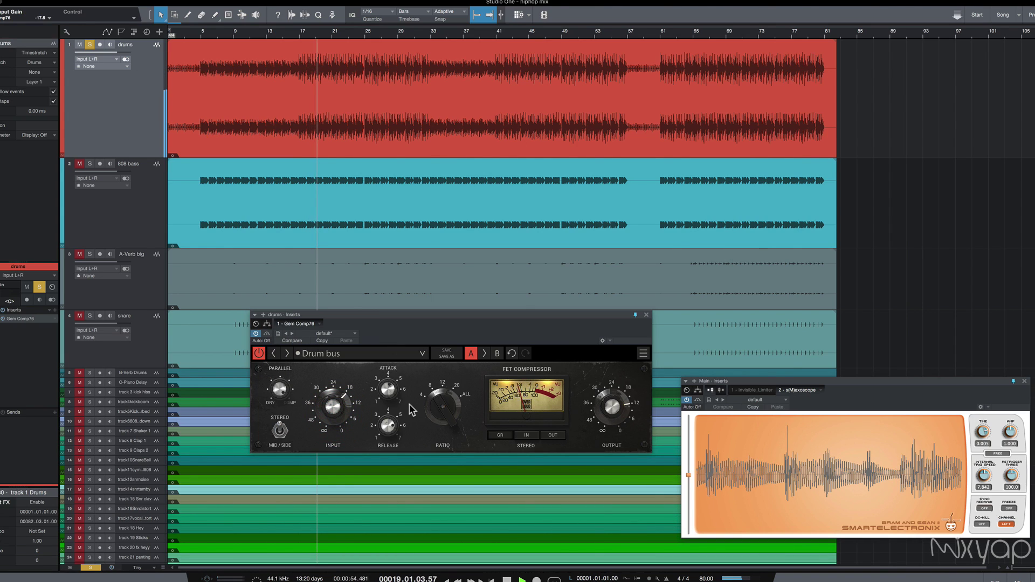
{"action": "key", "text": "space"}
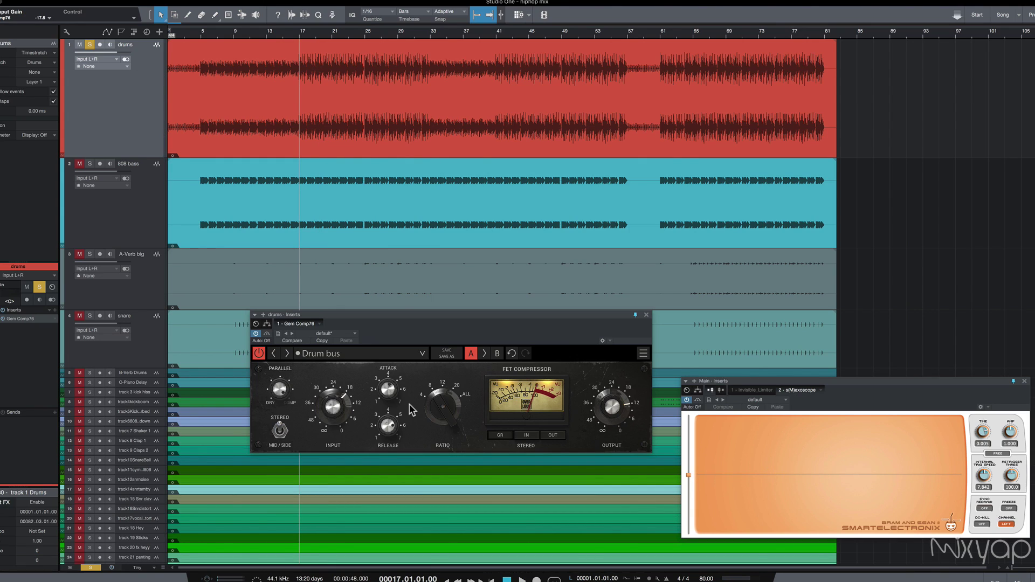
{"action": "key", "text": "space"}
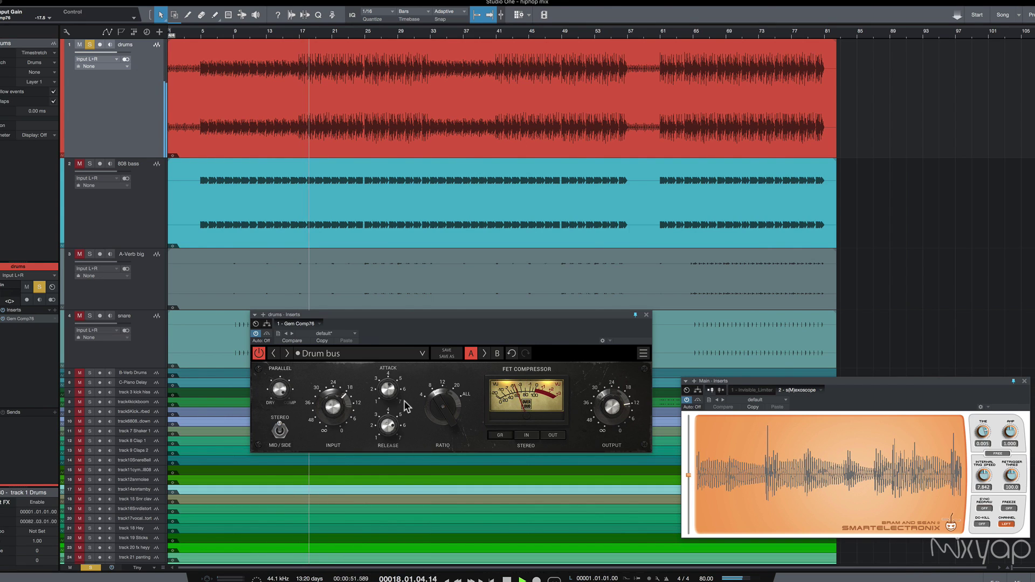
{"action": "key", "text": "space"}
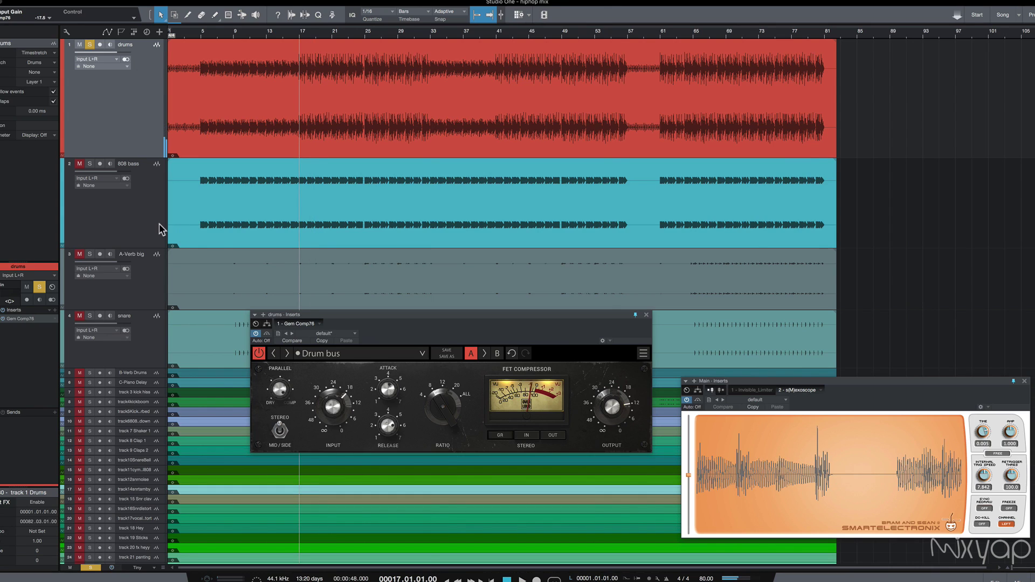
Step: Solo the 808 bass alongside the drums, open its Gem Comp76, and arrange both compressor windows without overlap
{"action": "left_click", "coordinate": [148, 215]}
{"action": "left_click", "coordinate": [90, 164]}
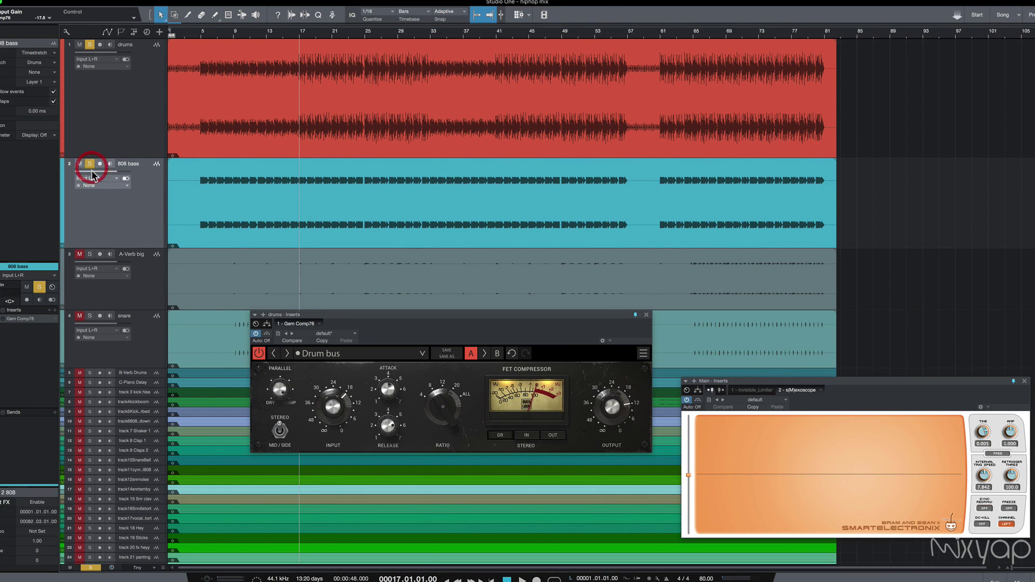
{"action": "left_click", "coordinate": [19, 320]}
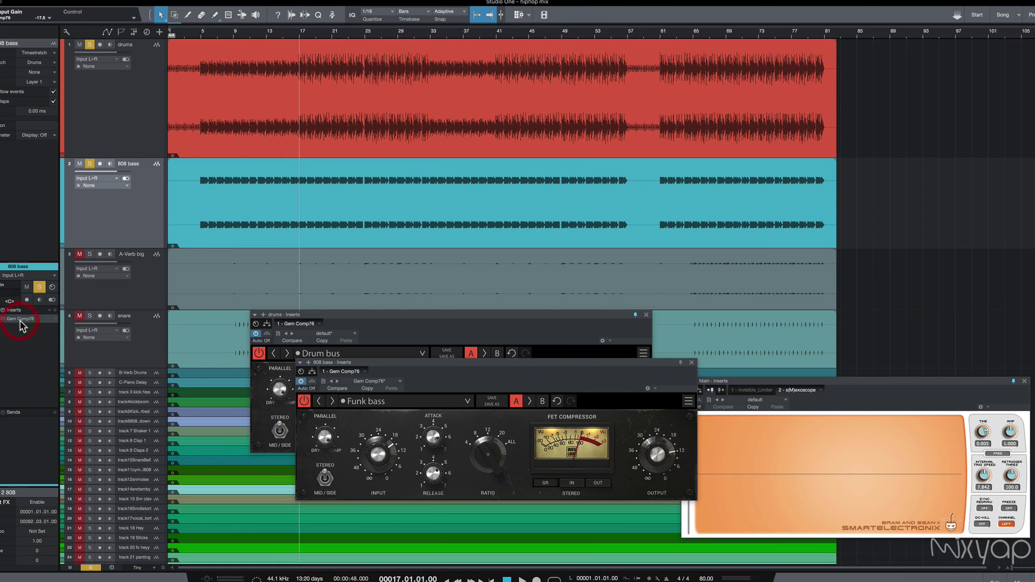
{"action": "left_click", "coordinate": [504, 323]}
{"action": "left_click_drag", "start_coordinate": [504, 324], "coordinate": [859, 190]}
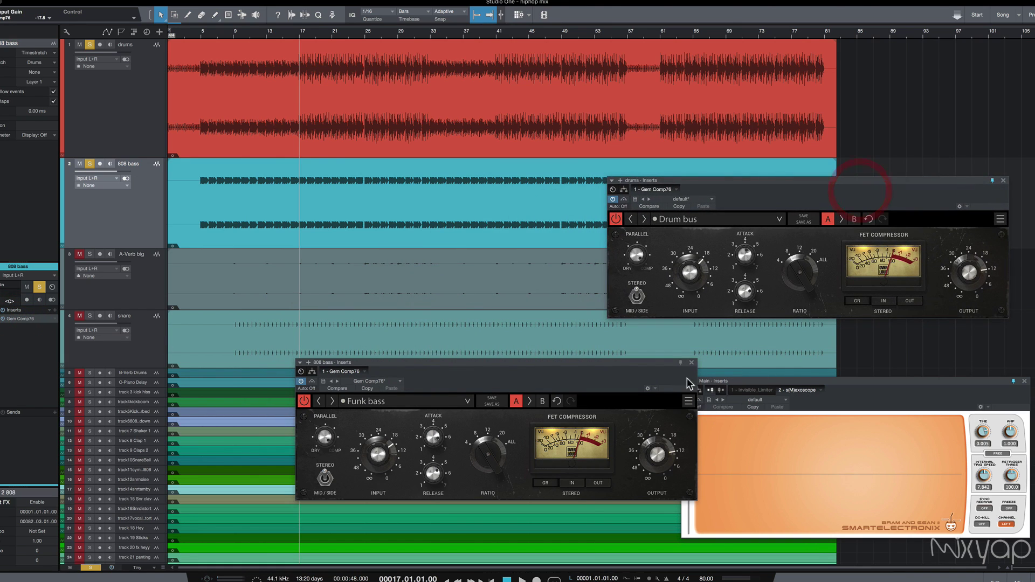
{"action": "left_click_drag", "start_coordinate": [581, 366], "coordinate": [501, 393]}
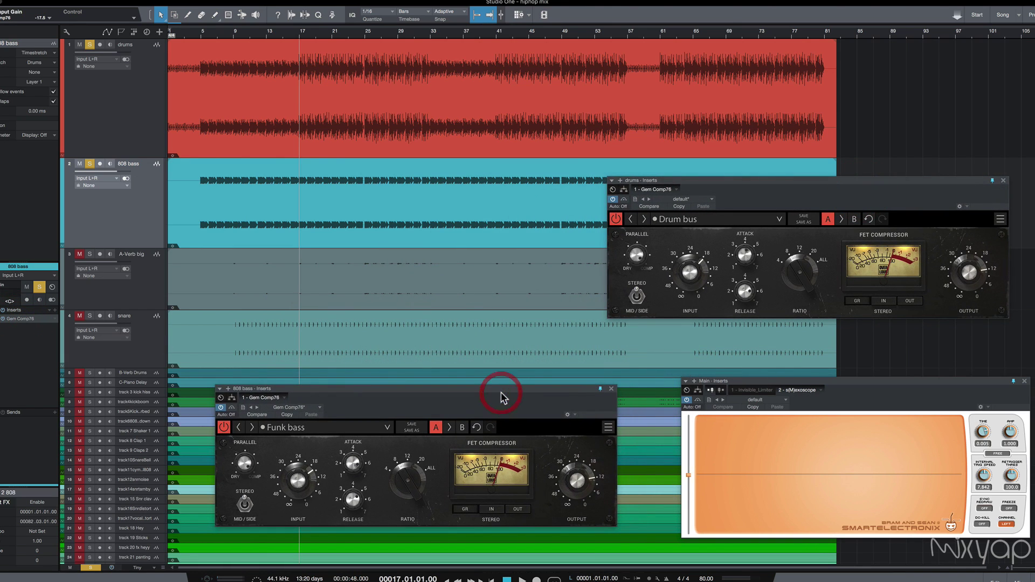
Step: Play the soloed drums and 808 bass, switching the bass compressor's own power off
{"action": "key", "text": "space"}
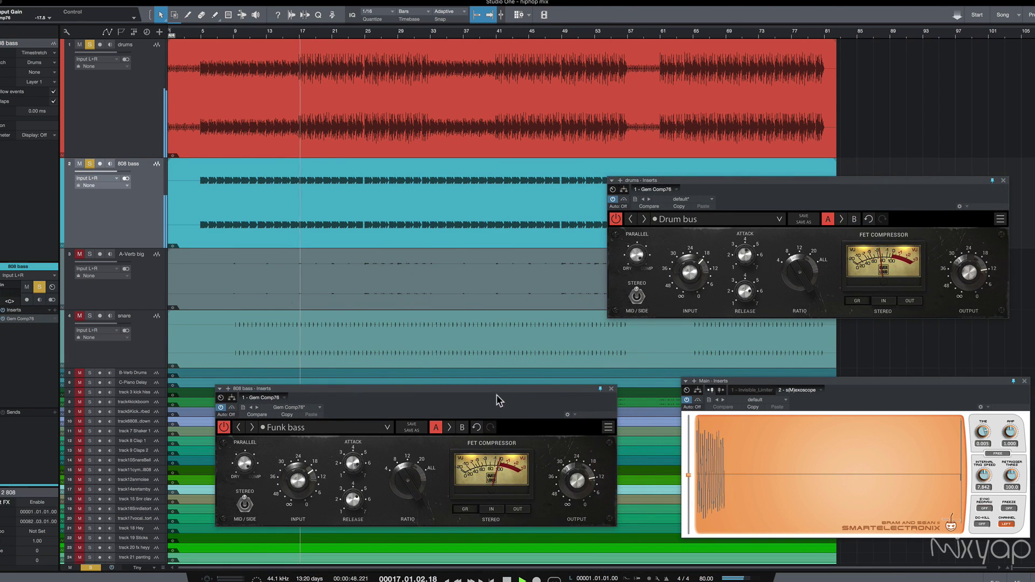
{"action": "left_click", "coordinate": [223, 427]}
{"action": "key", "text": "space"}
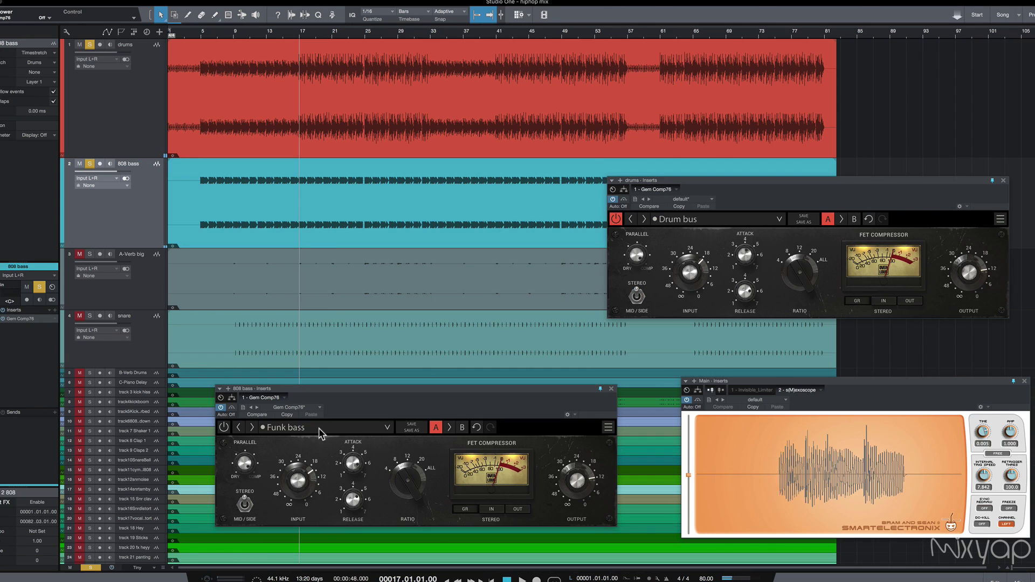
Step: Try the Pop bass preset on the powered-on 808 bass compressor during playback
{"action": "left_click", "coordinate": [318, 428]}
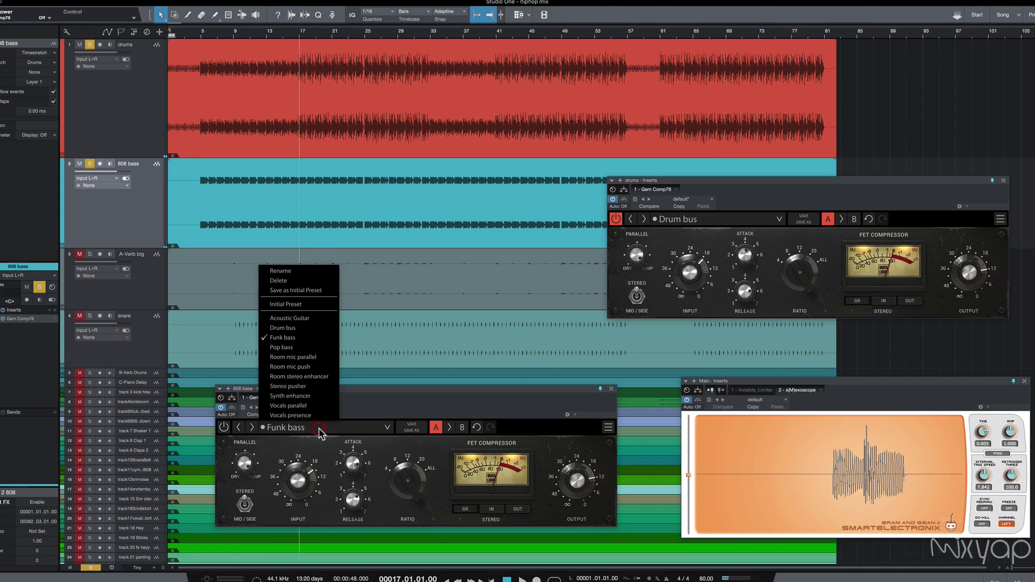
{"action": "left_click", "coordinate": [311, 348]}
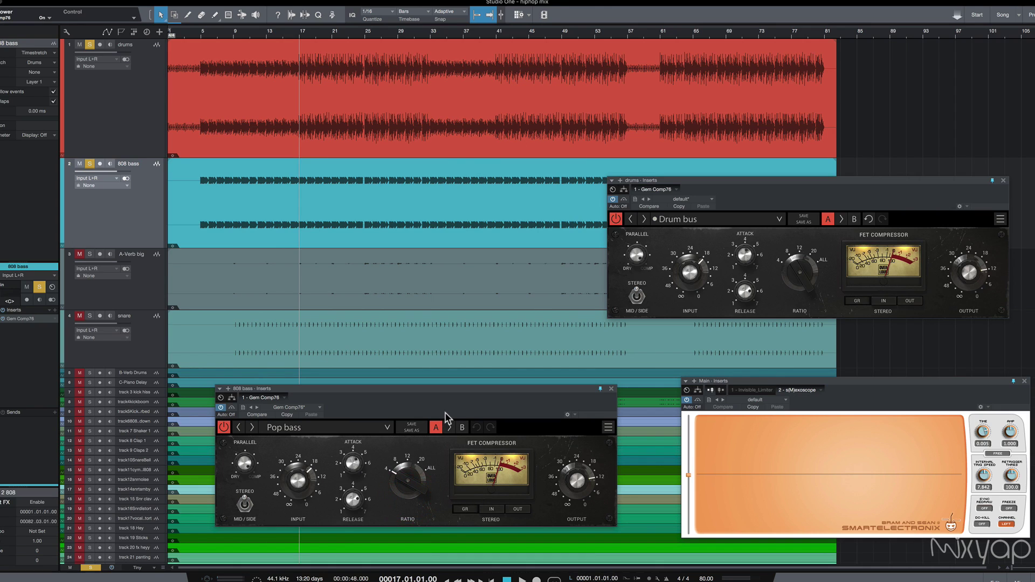
{"action": "key", "text": "space"}
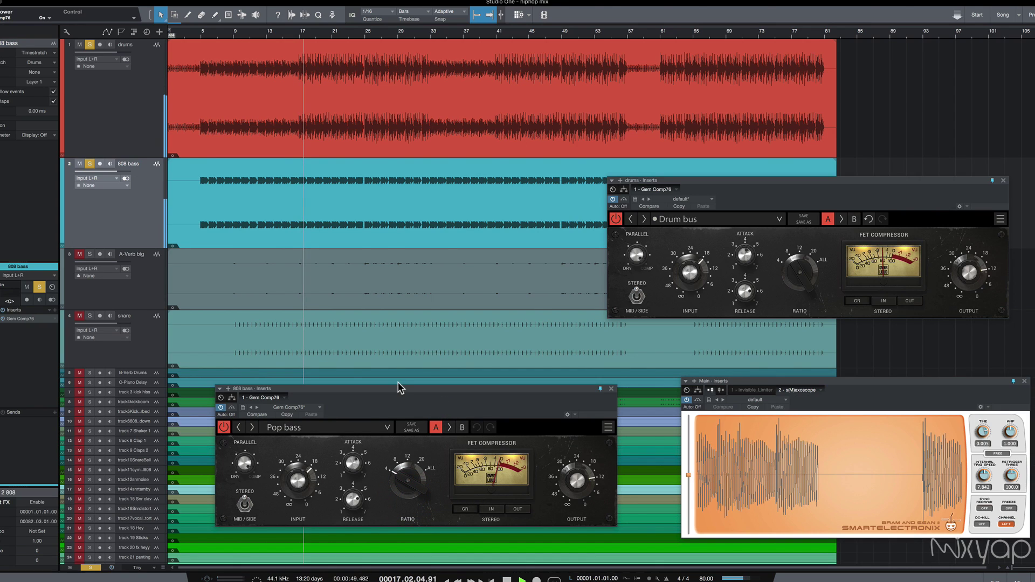
{"action": "key", "text": "space"}
Step: Load the Funk bass preset on the 808 bass compressor and play the drums and bass
{"action": "left_click", "coordinate": [340, 426]}
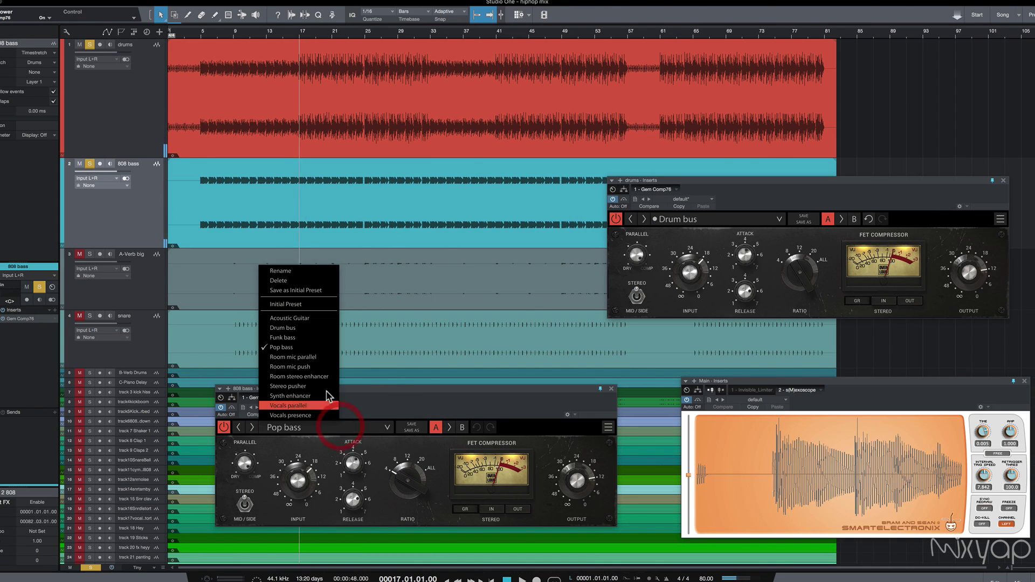
{"action": "left_click", "coordinate": [318, 347]}
{"action": "left_click_drag", "start_coordinate": [427, 408], "coordinate": [430, 408]}
{"action": "key", "text": "space"}
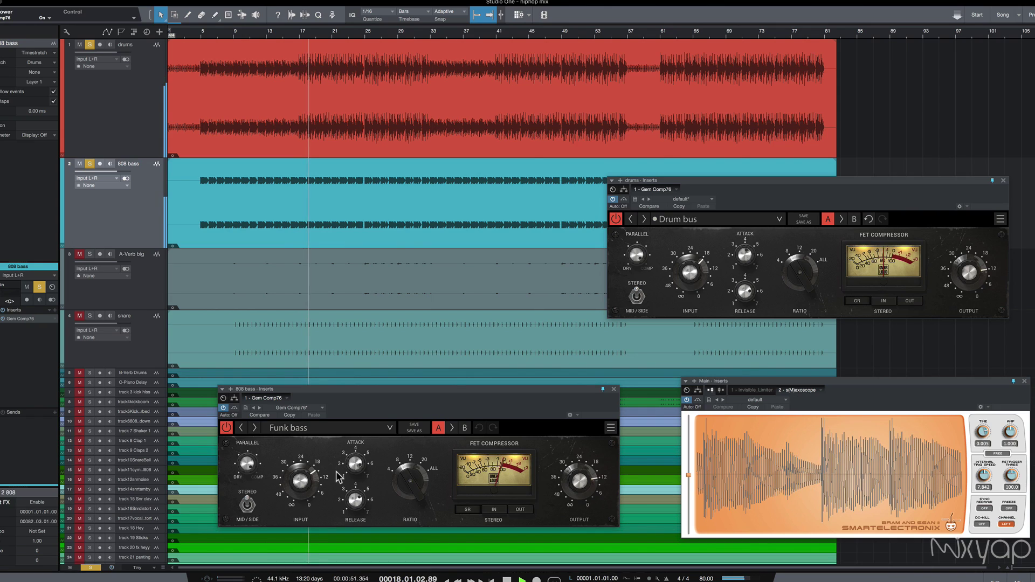
Step: Set the bass compressor's ratio to 12:1 and its input gain to -15.2 during playback
{"action": "left_click_drag", "start_coordinate": [398, 483], "coordinate": [406, 482]}
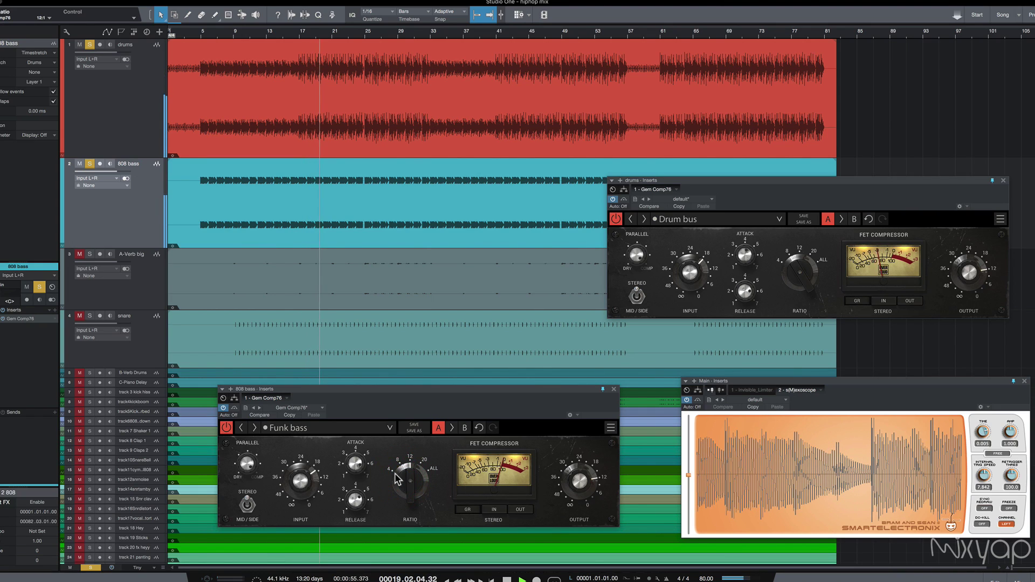
{"action": "left_click_drag", "start_coordinate": [301, 480], "coordinate": [301, 481]}
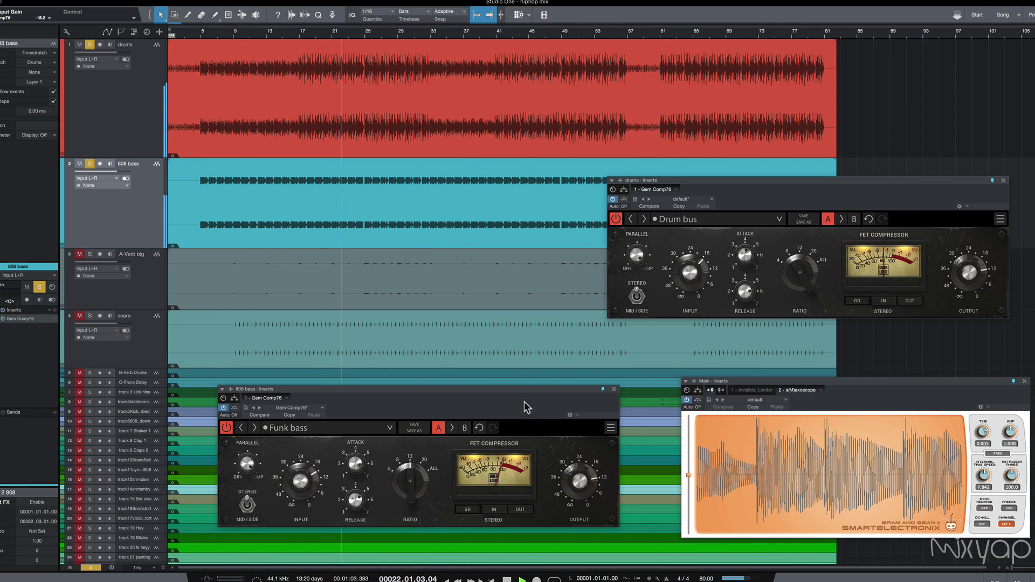
{"action": "key", "text": "space"}
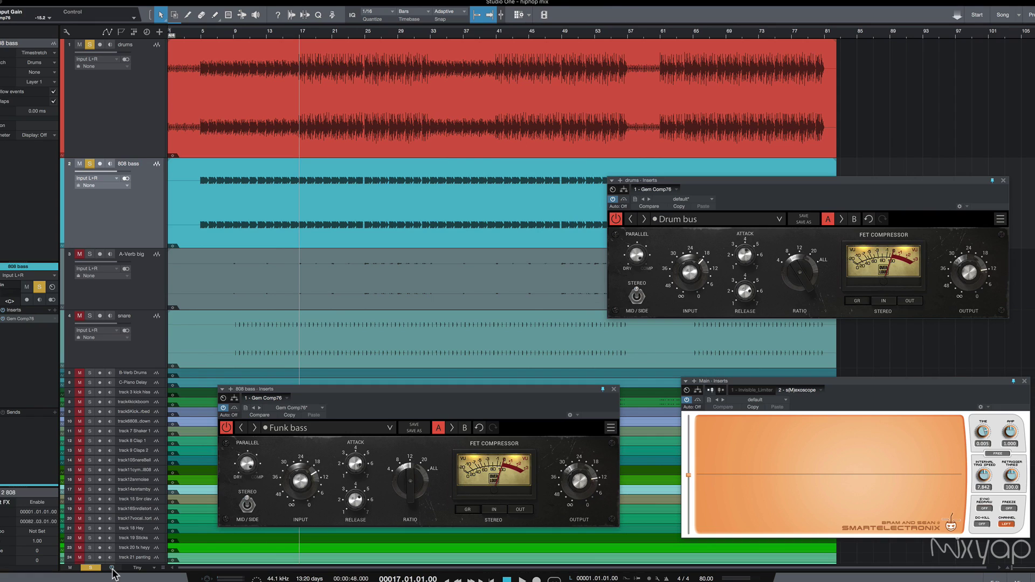
Step: Compare the drums and 808 bass during playback with both compressor inserts bypassed and active
{"action": "key", "text": "space"}
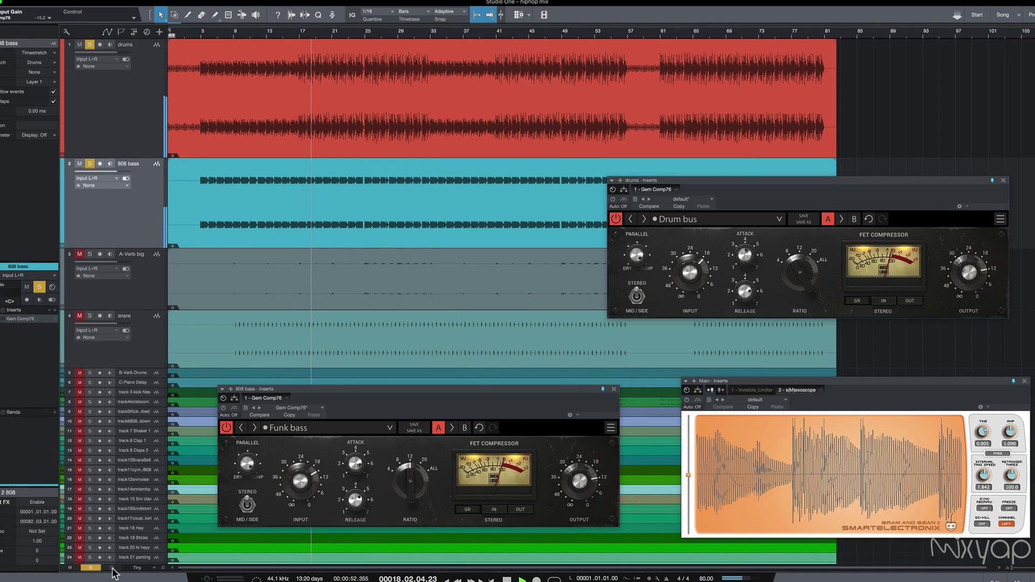
{"action": "key", "text": "space"}
{"action": "key", "text": "space"}
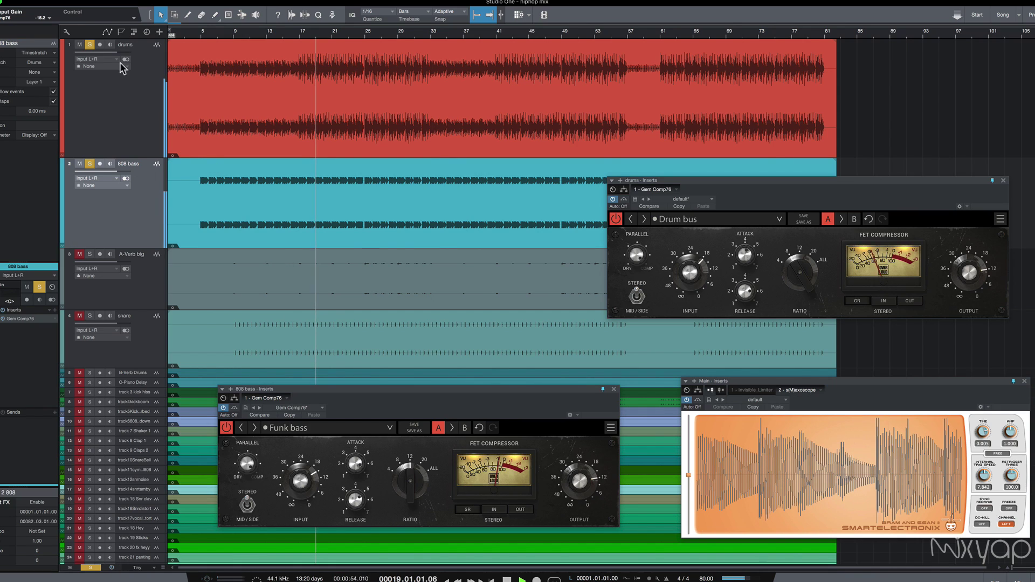
Step: Unsolo the drums and compare the 808 bass alone with its compressor powered off and on
{"action": "left_click", "coordinate": [90, 45]}
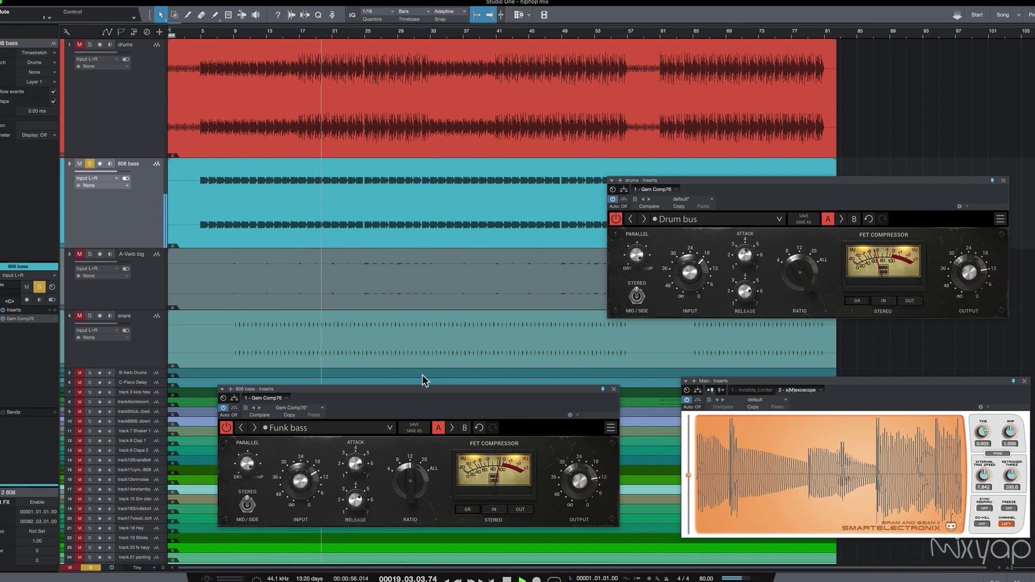
{"action": "left_click_drag", "start_coordinate": [440, 393], "coordinate": [455, 360]}
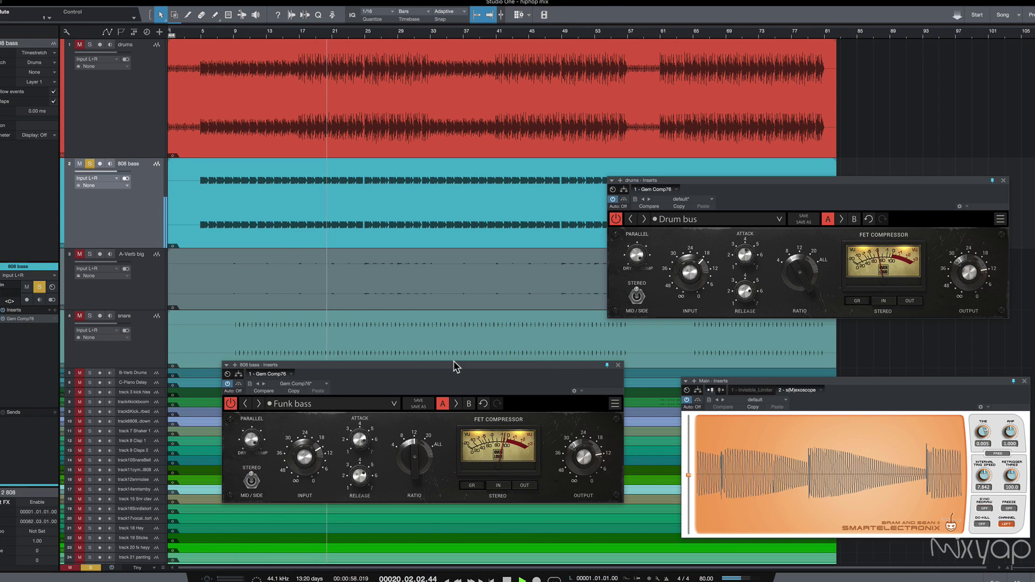
{"action": "left_click", "coordinate": [230, 404]}
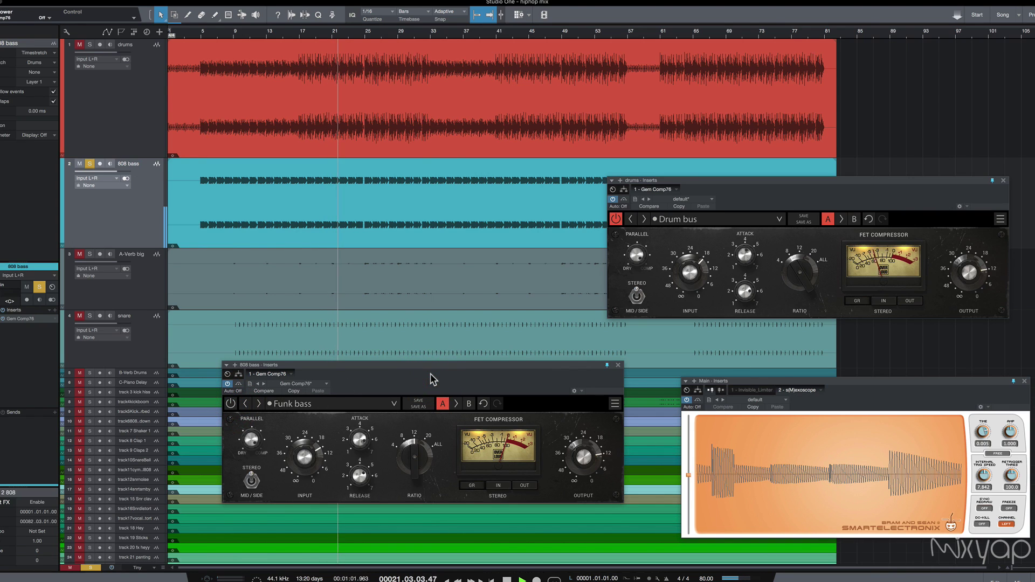
{"action": "key", "text": "space"}
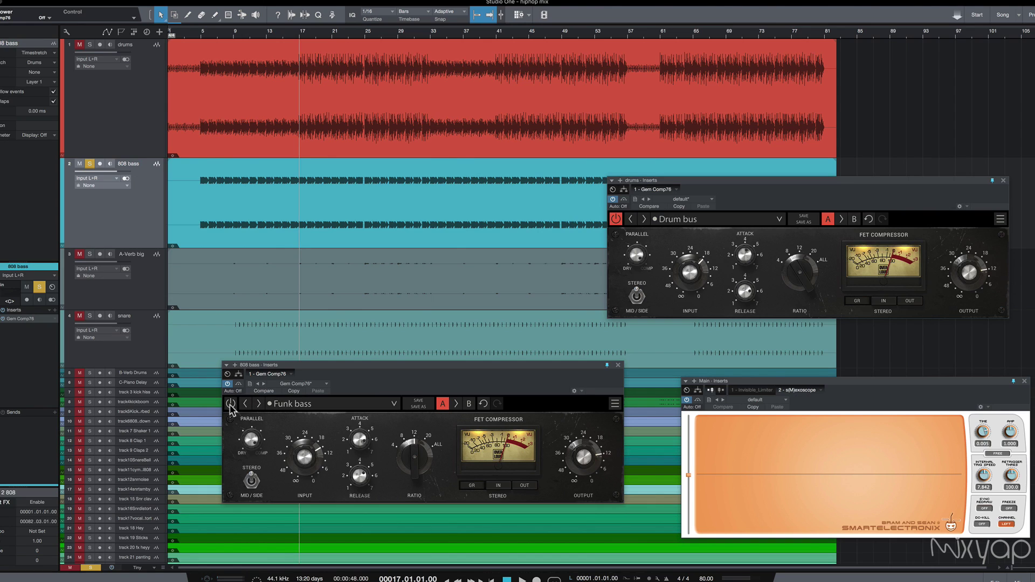
{"action": "key", "text": "space"}
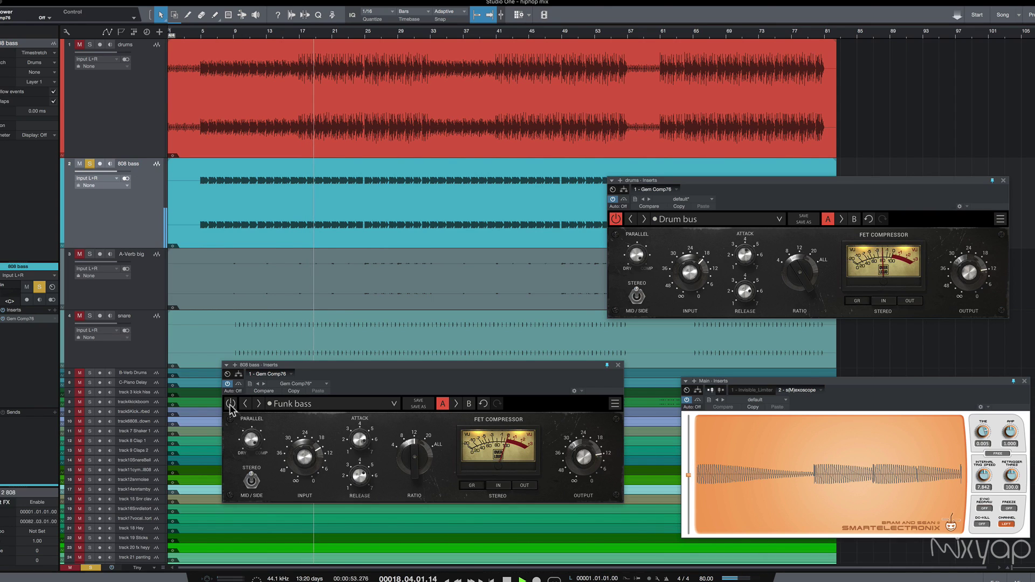
{"action": "left_click", "coordinate": [231, 404]}
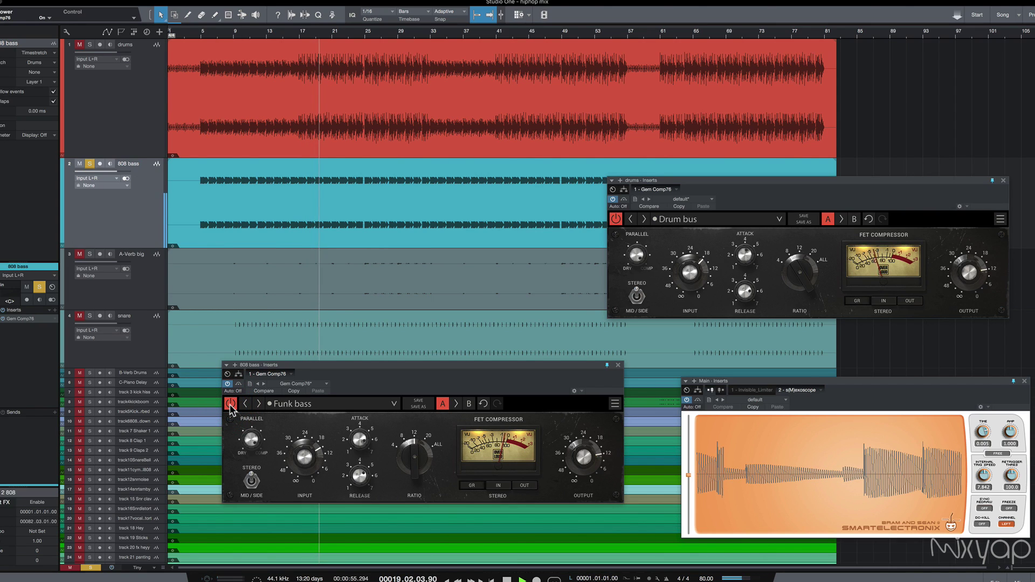
Step: Adjust the bass compressor's release and set its input gain to -12.0 while the bass plays
{"action": "left_click", "coordinate": [305, 457]}
{"action": "left_click_drag", "start_coordinate": [304, 457], "coordinate": [305, 449]}
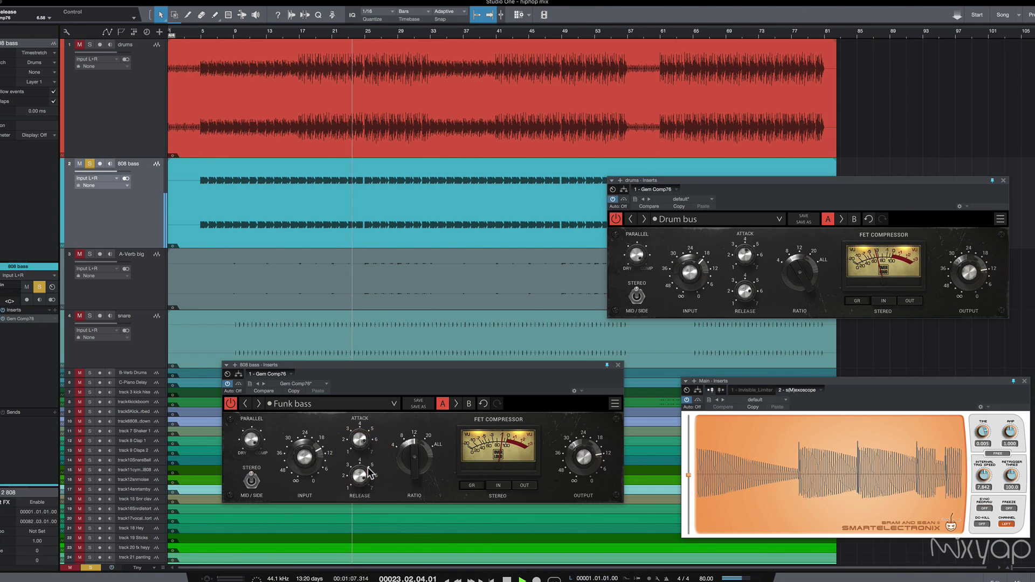
{"action": "left_click_drag", "start_coordinate": [305, 457], "coordinate": [324, 460]}
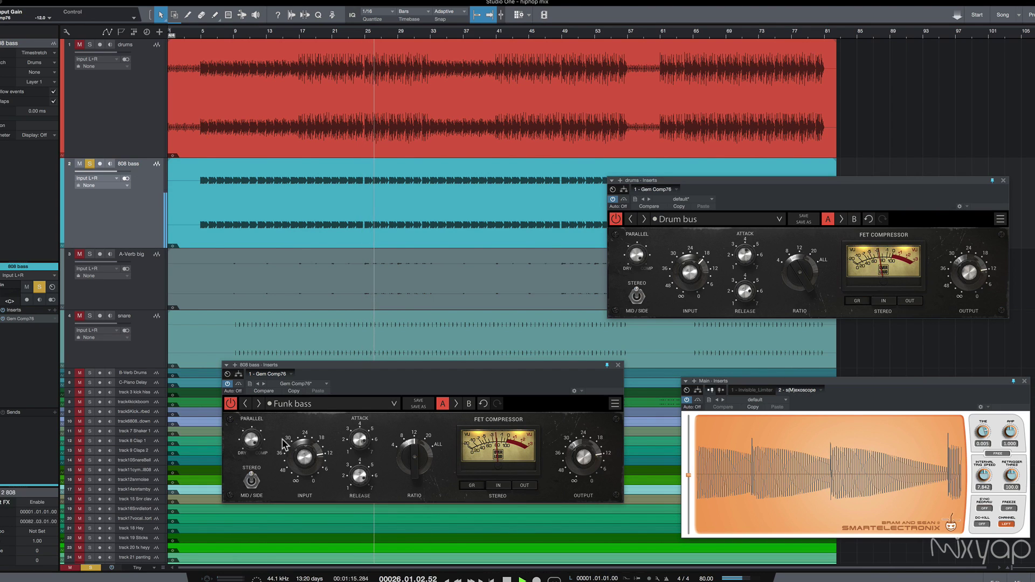
Step: Sweep the bass compressor's parallel mix down to 0.0 and back up to 100 during playback
{"action": "left_click_drag", "start_coordinate": [251, 441], "coordinate": [250, 507]}
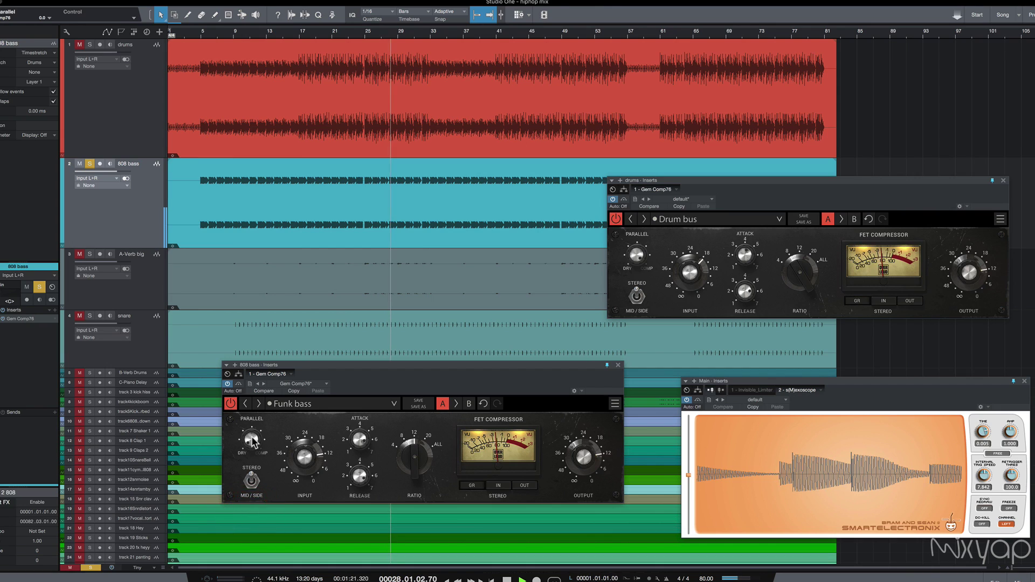
{"action": "left_click_drag", "start_coordinate": [257, 443], "coordinate": [252, 320]}
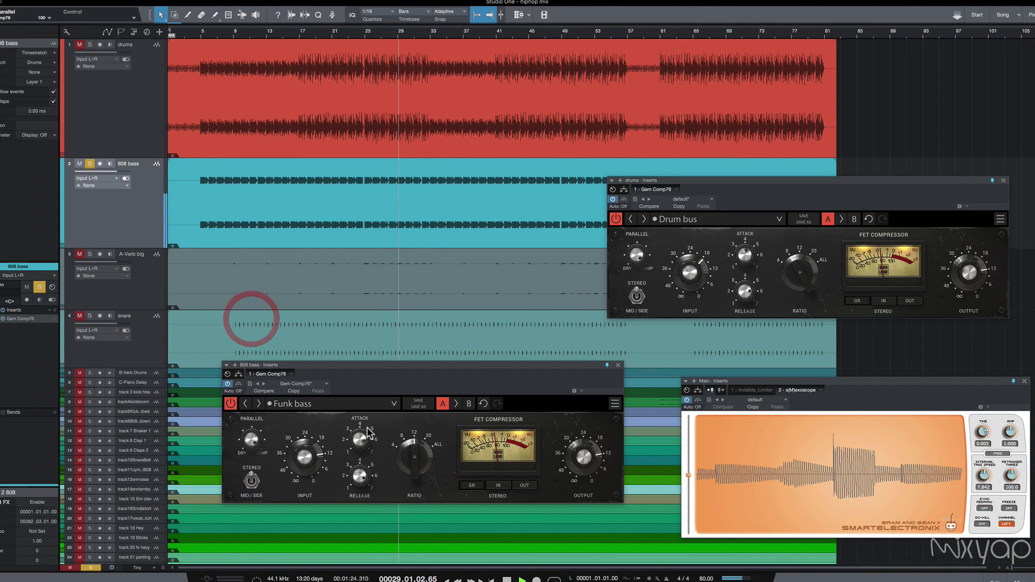
Step: Toggle the bass compressor's power off and on during playback, and set its input gain to -18.2
{"action": "left_click", "coordinate": [231, 404]}
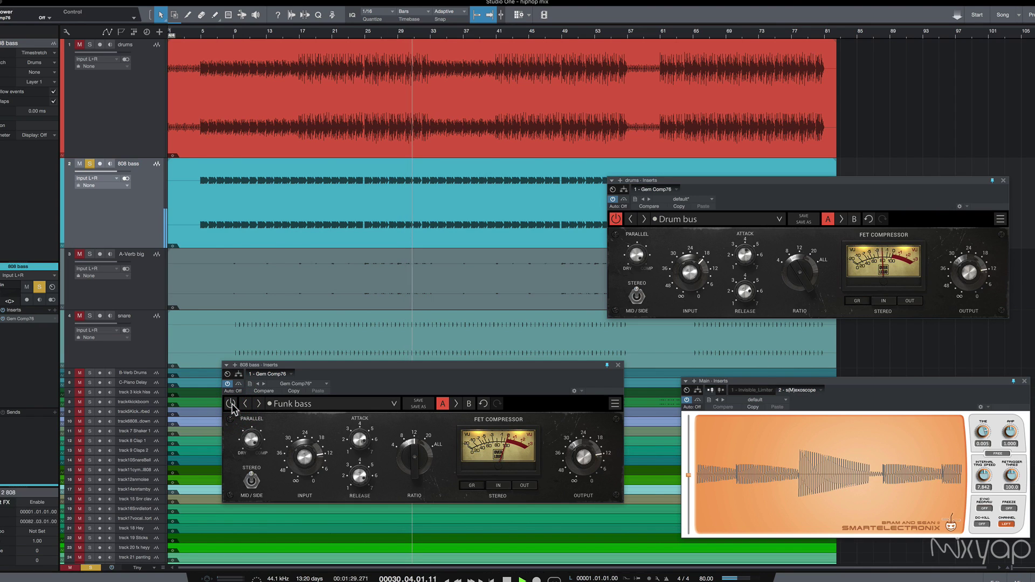
{"action": "left_click", "coordinate": [231, 405]}
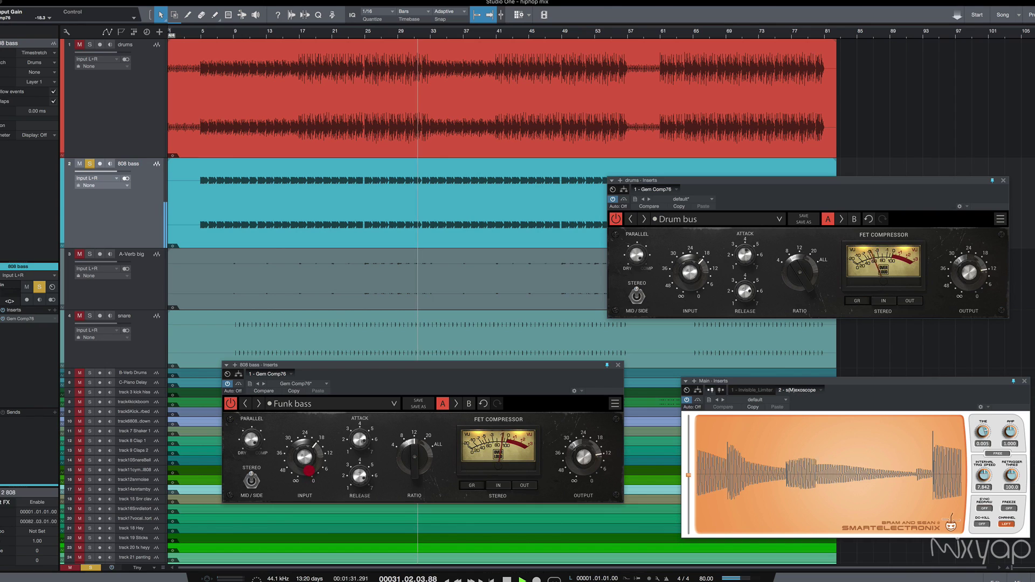
{"action": "key", "text": "space"}
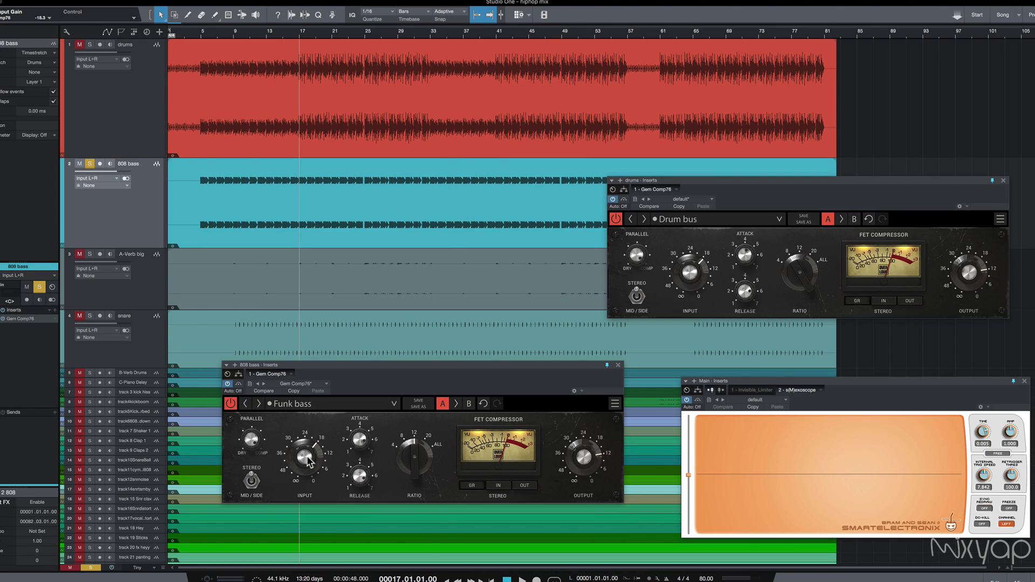
Step: Play the soloed 808 bass and compare its sound with the compressor repeatedly powered off and on
{"action": "key", "text": "space"}
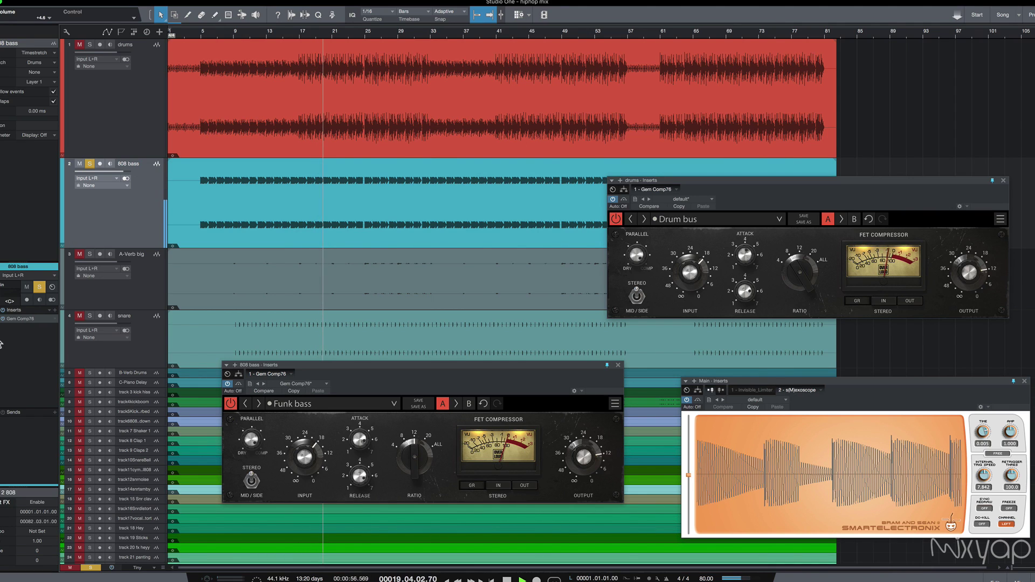
{"action": "left_click", "coordinate": [231, 404]}
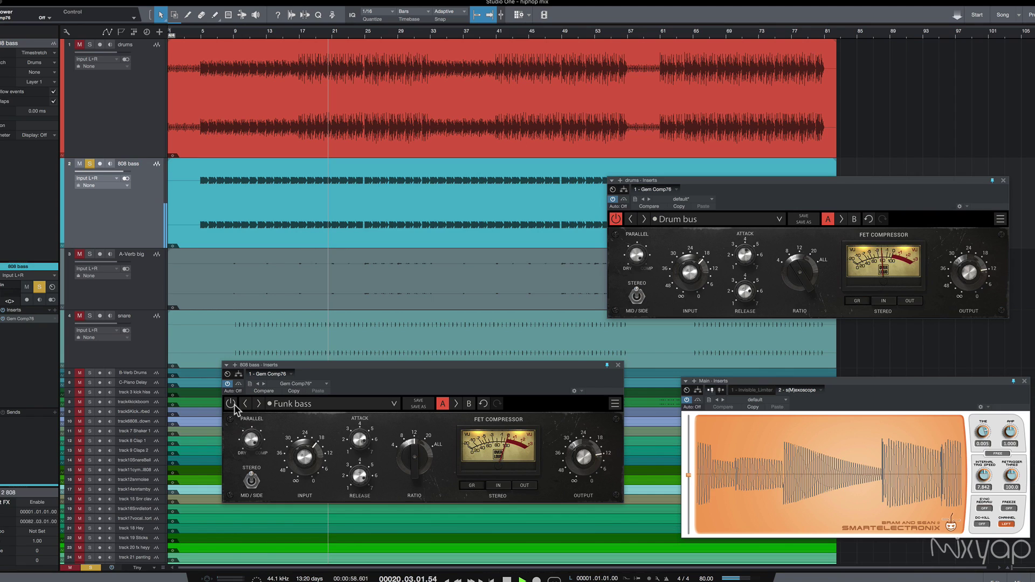
{"action": "left_click", "coordinate": [231, 404]}
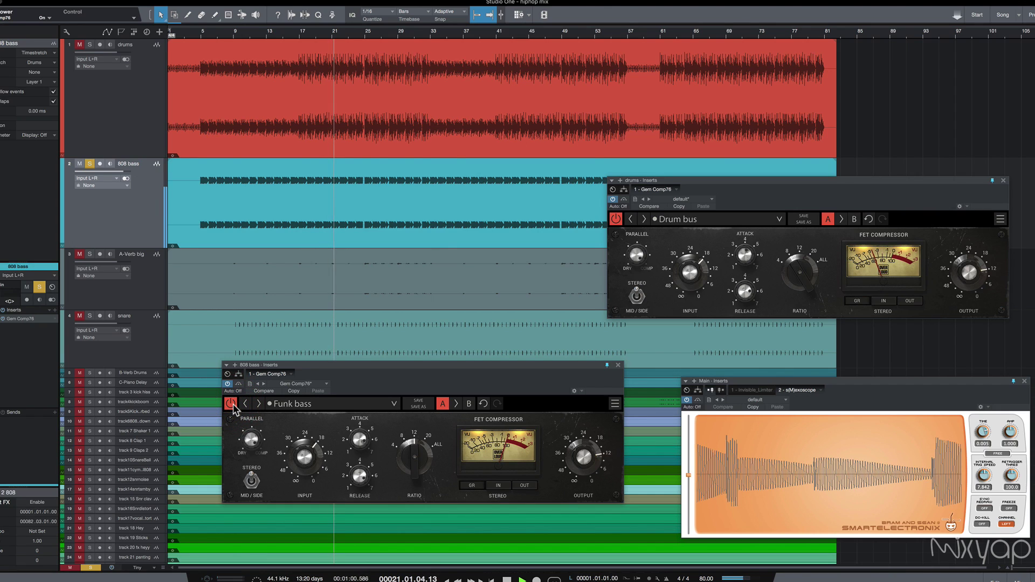
{"action": "left_click", "coordinate": [230, 403]}
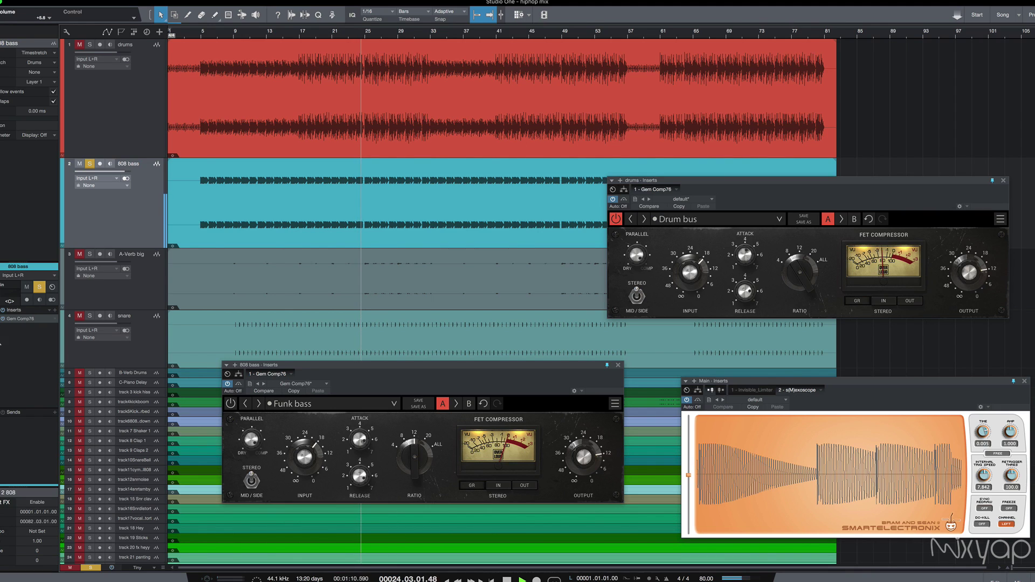
{"action": "left_click", "coordinate": [231, 403]}
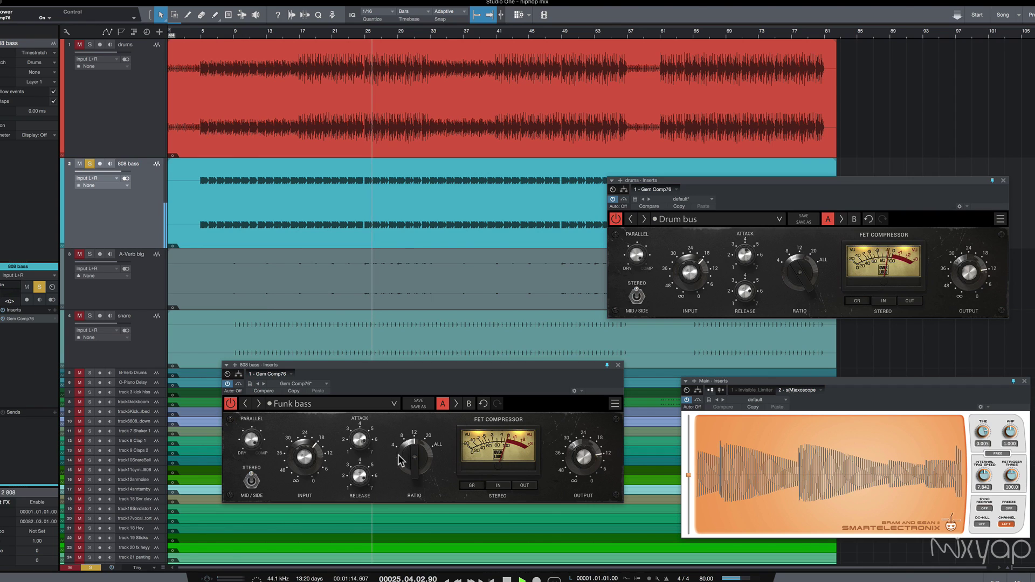
Step: Set the bass compressor's ratio to All and its input gain to -10.2 during playback
{"action": "left_click_drag", "start_coordinate": [306, 455], "coordinate": [305, 452]}
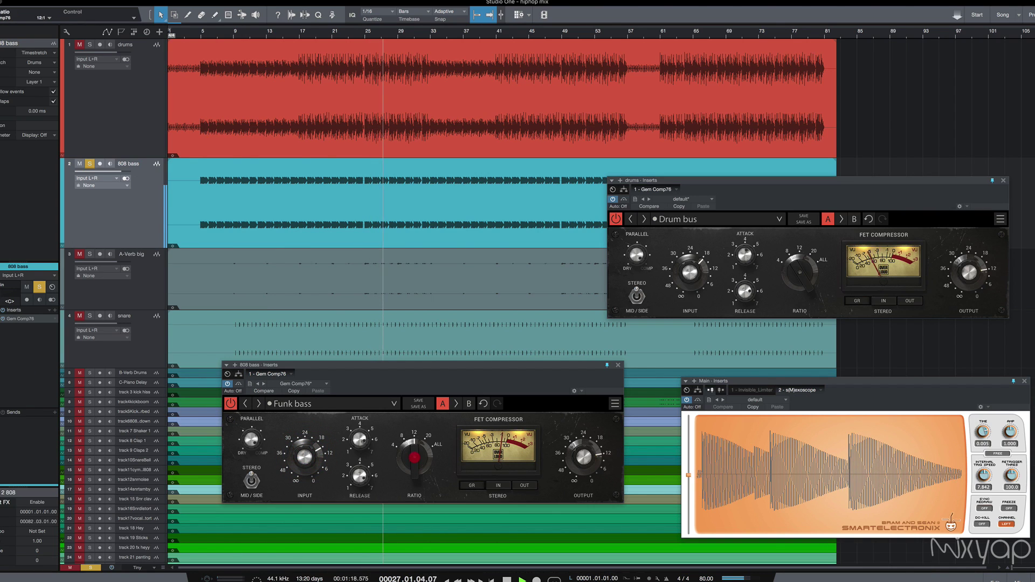
{"action": "left_click_drag", "start_coordinate": [414, 458], "coordinate": [417, 470]}
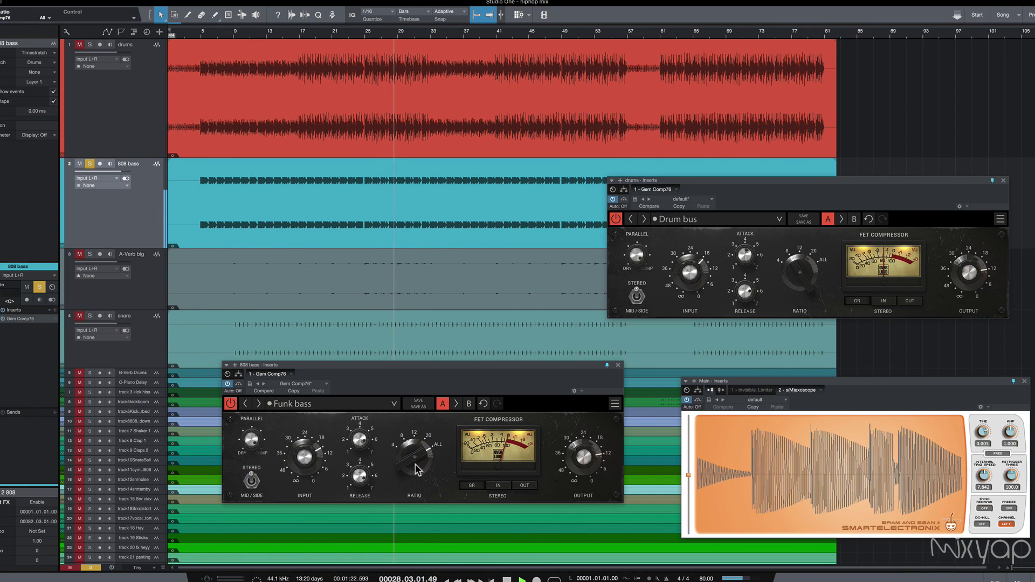
{"action": "left_click_drag", "start_coordinate": [300, 455], "coordinate": [314, 443]}
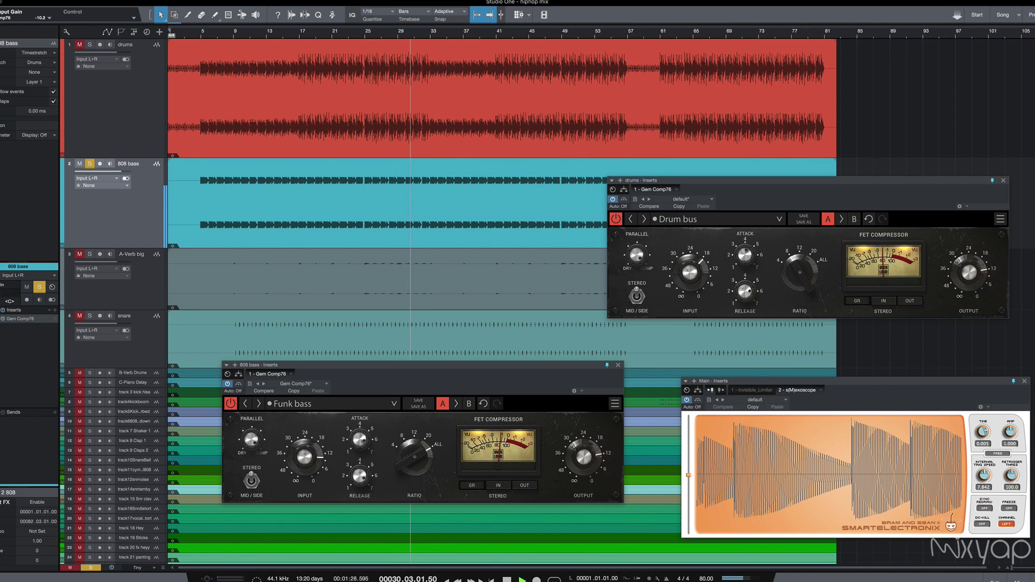
{"action": "left_click_drag", "start_coordinate": [384, 380], "coordinate": [386, 382]}
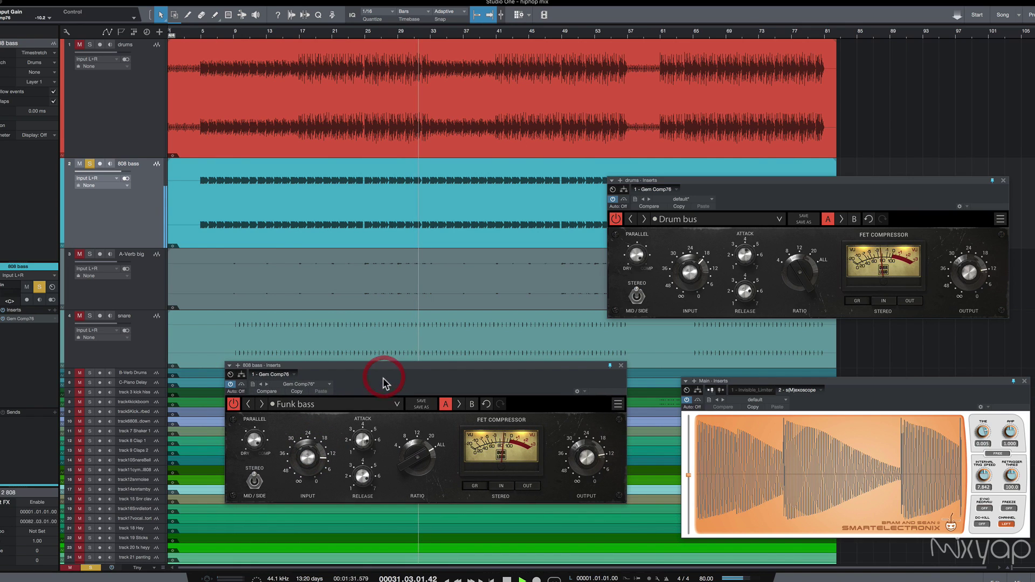
Step: Compare the bass with its compressor powered off and on, and solo the drums alongside it
{"action": "left_click", "coordinate": [234, 406]}
{"action": "left_click", "coordinate": [235, 406]}
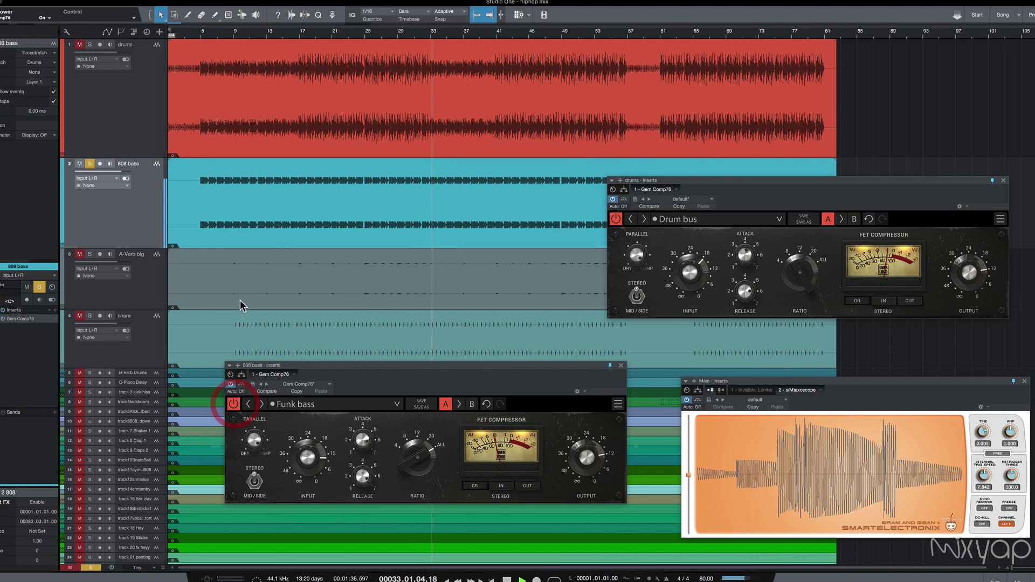
{"action": "left_click", "coordinate": [89, 45]}
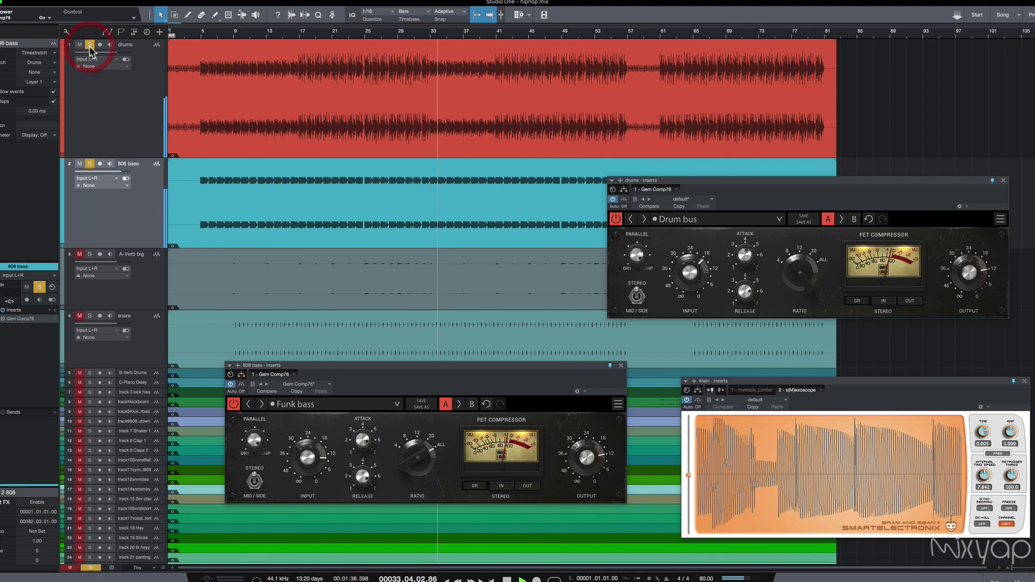
{"action": "left_click", "coordinate": [108, 121]}
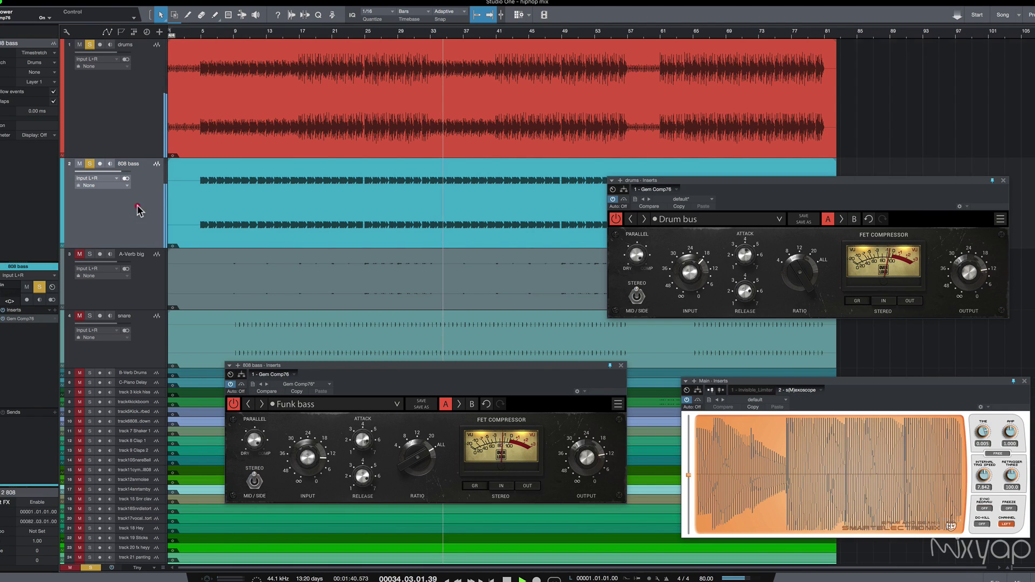
{"action": "left_click", "coordinate": [134, 203]}
{"action": "left_click", "coordinate": [133, 127]}
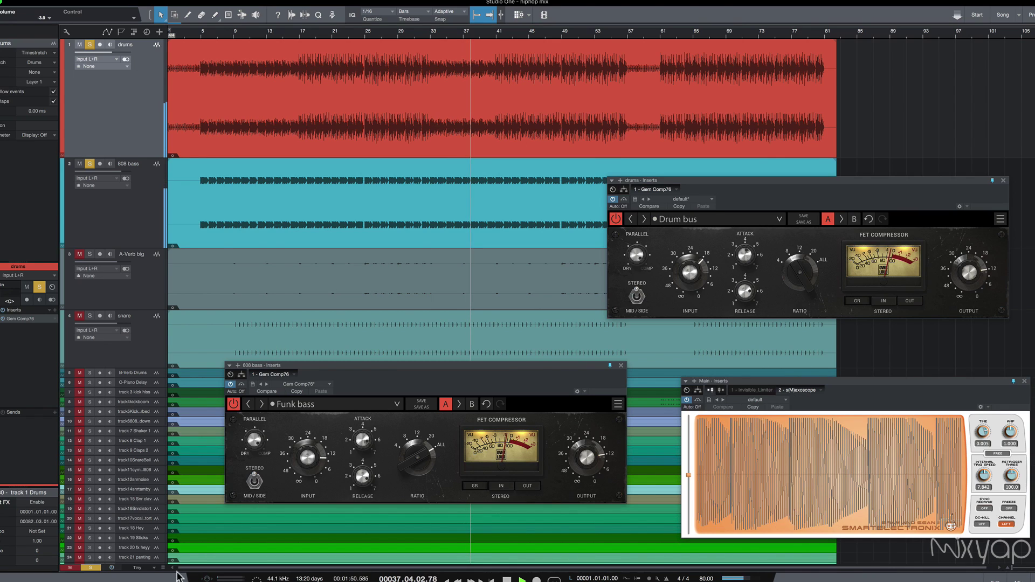
Step: Compare the combined drums and bass with all inserts bypassed and active, restarting playback from bar 17
{"action": "left_click", "coordinate": [112, 568]}
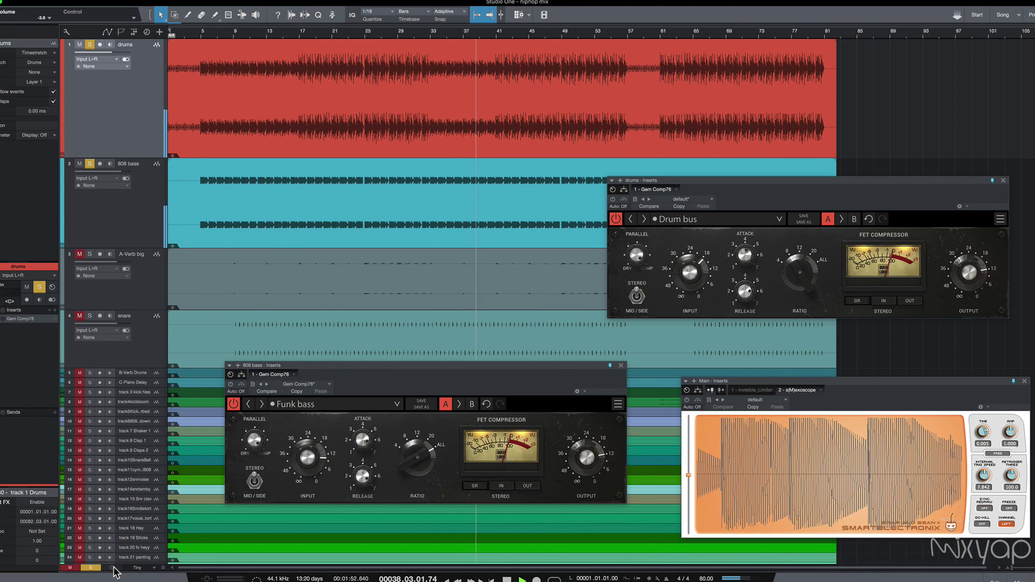
{"action": "key", "text": "space"}
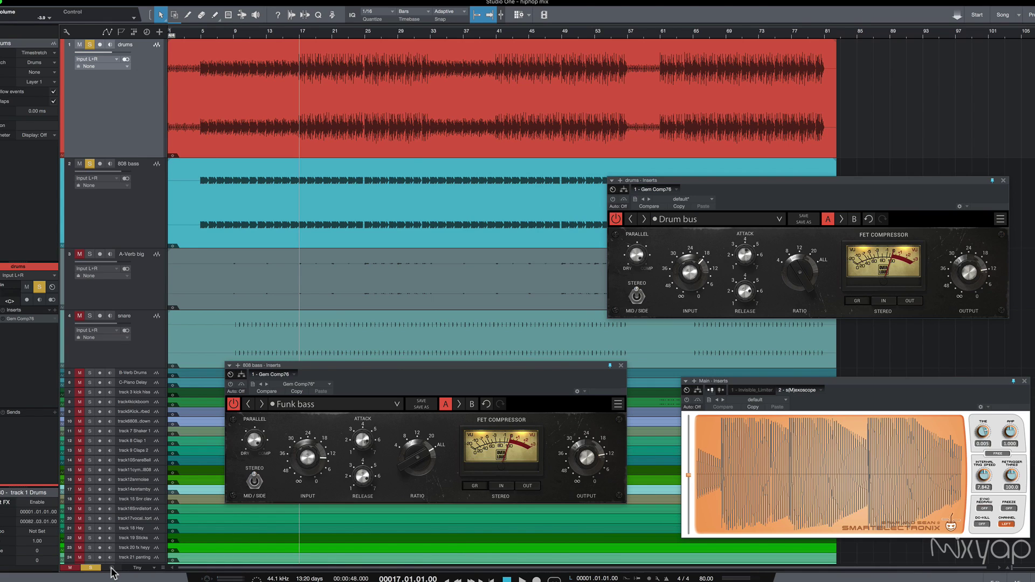
{"action": "key", "text": "space"}
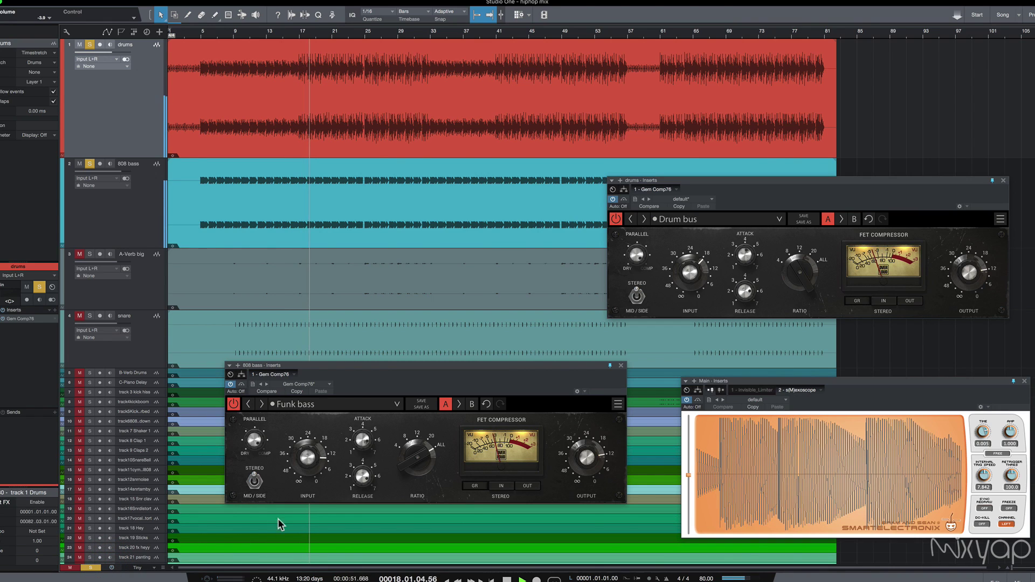
Step: Stop playback and set the bass compressor's input gain to -14.8
{"action": "left_click", "coordinate": [313, 466]}
{"action": "key", "text": "space"}
{"action": "left_click_drag", "start_coordinate": [313, 466], "coordinate": [313, 490]}
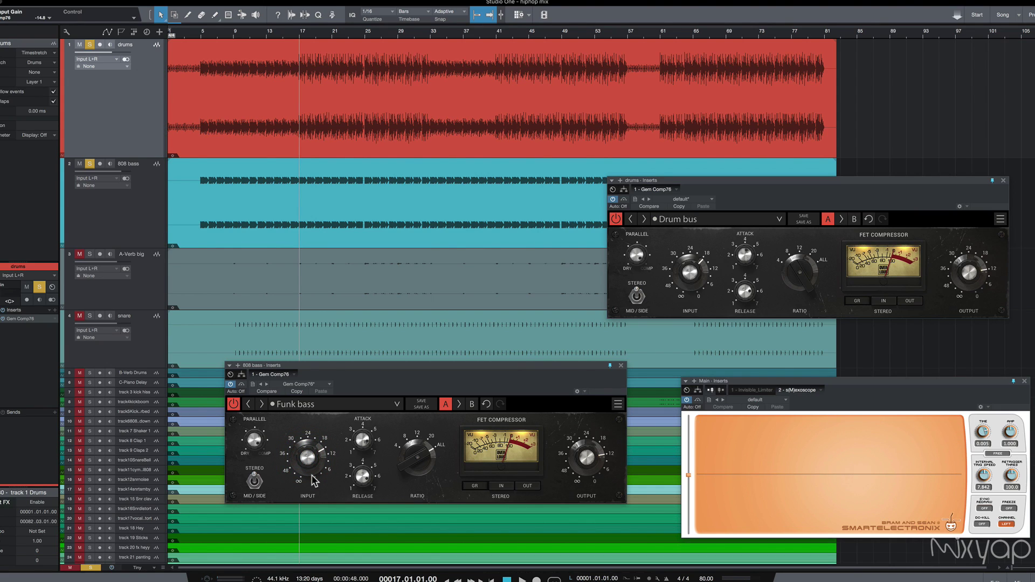
Step: Replay the drums and bass and compare them with the global insert bypass engaged and released
{"action": "key", "text": "space"}
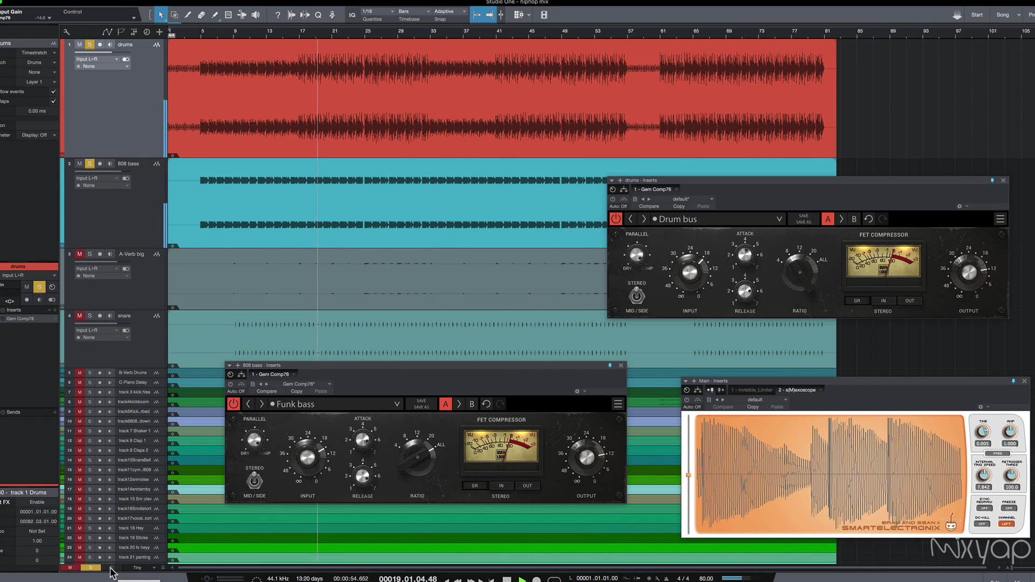
{"action": "left_click_drag", "start_coordinate": [428, 383], "coordinate": [431, 382]}
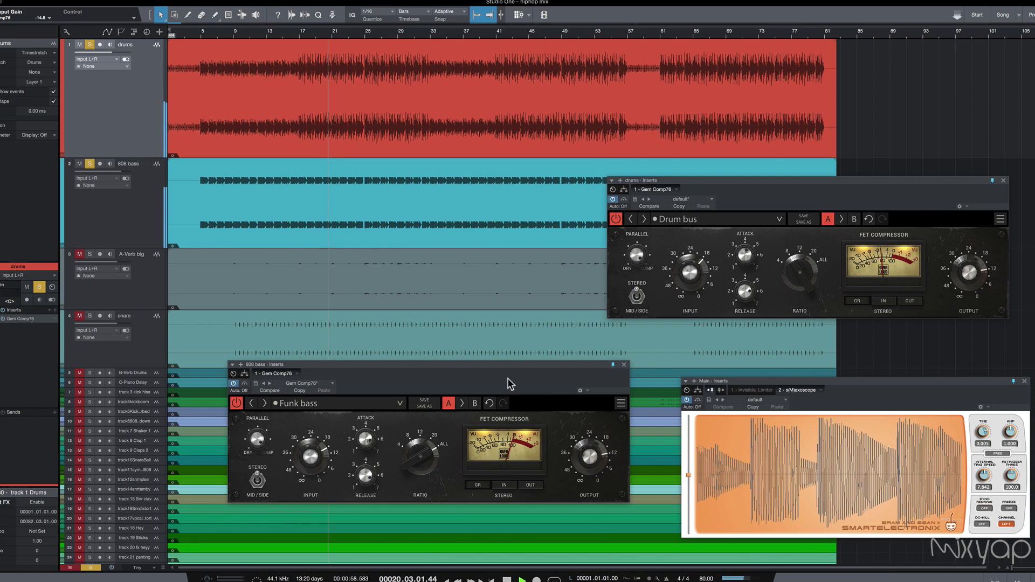
{"action": "key", "text": "space"}
Step: Solo the snare as well and open its Gem Comp76 with the Initial Preset, arranging the compressor windows side by side
{"action": "left_click_drag", "start_coordinate": [553, 365], "coordinate": [513, 190]}
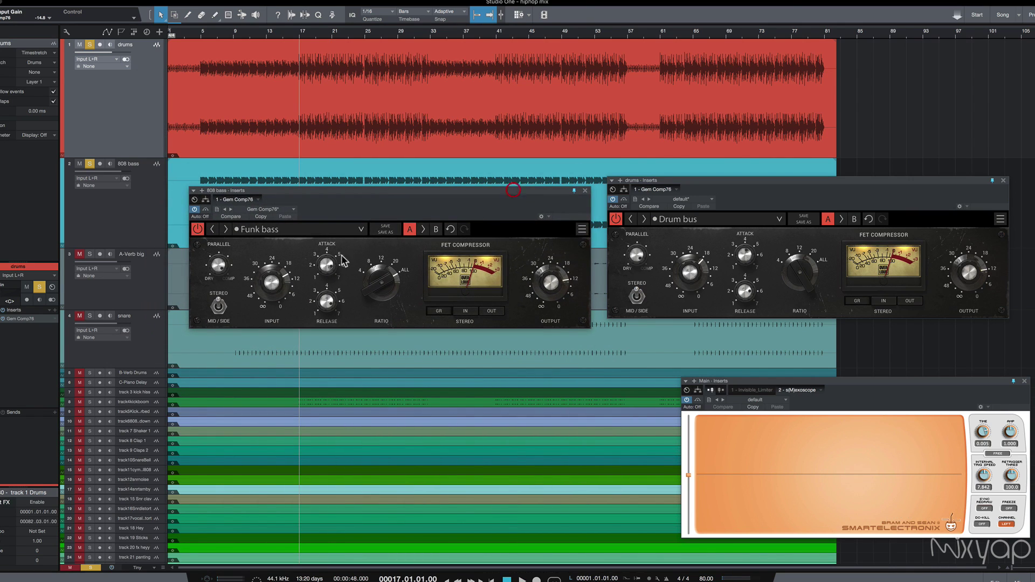
{"action": "left_click", "coordinate": [149, 345]}
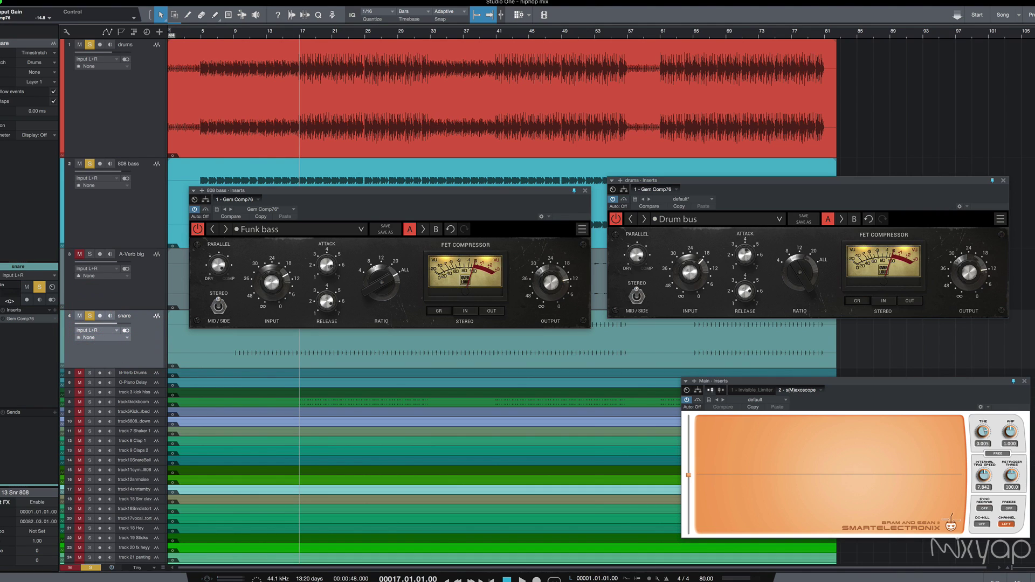
{"action": "left_click", "coordinate": [21, 319]}
{"action": "left_click", "coordinate": [409, 407]}
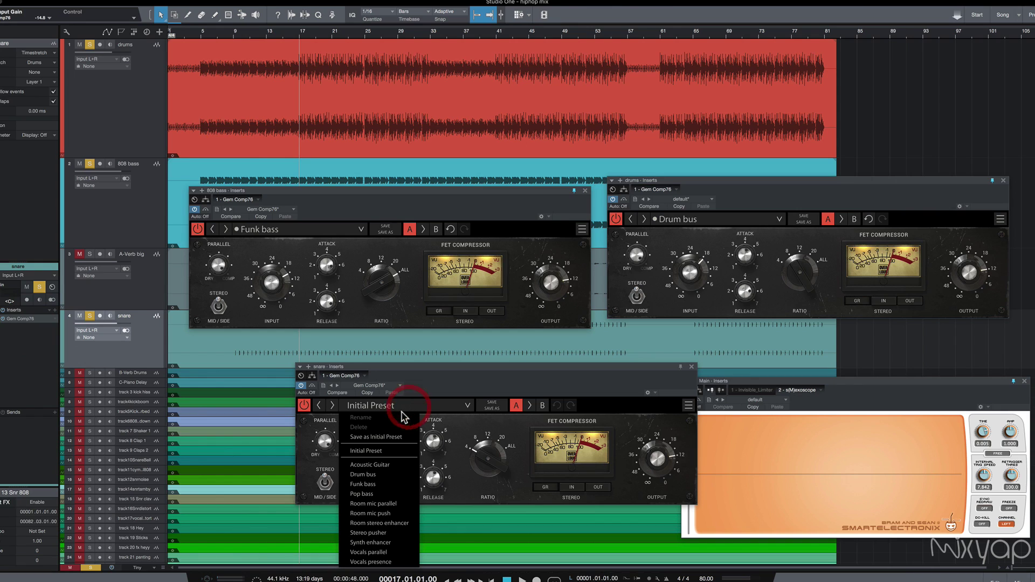
{"action": "left_click", "coordinate": [390, 448]}
{"action": "left_click_drag", "start_coordinate": [478, 368], "coordinate": [394, 377]}
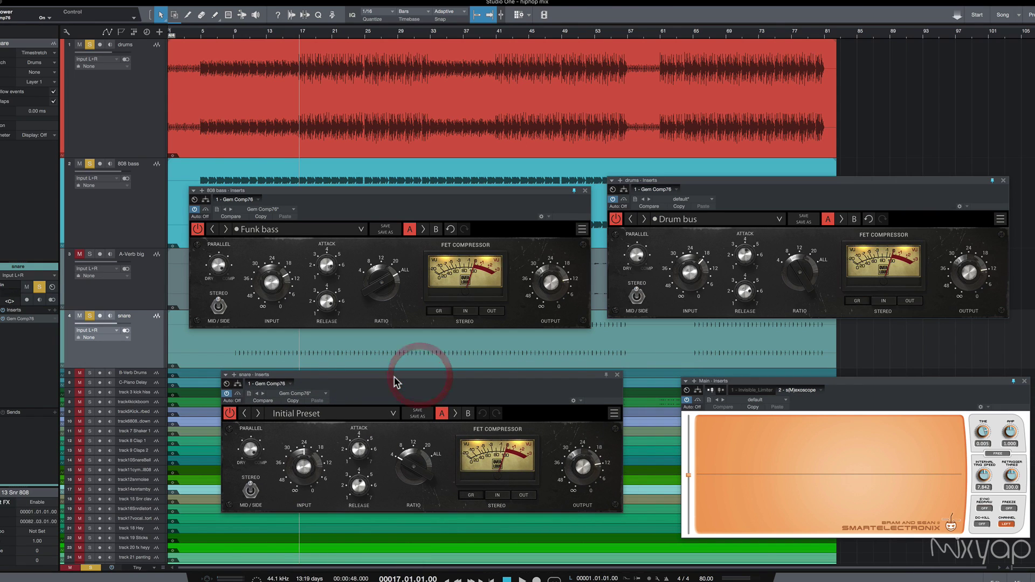
Step: Start playback, clear all track solos and solo only the snare
{"action": "key", "text": "space"}
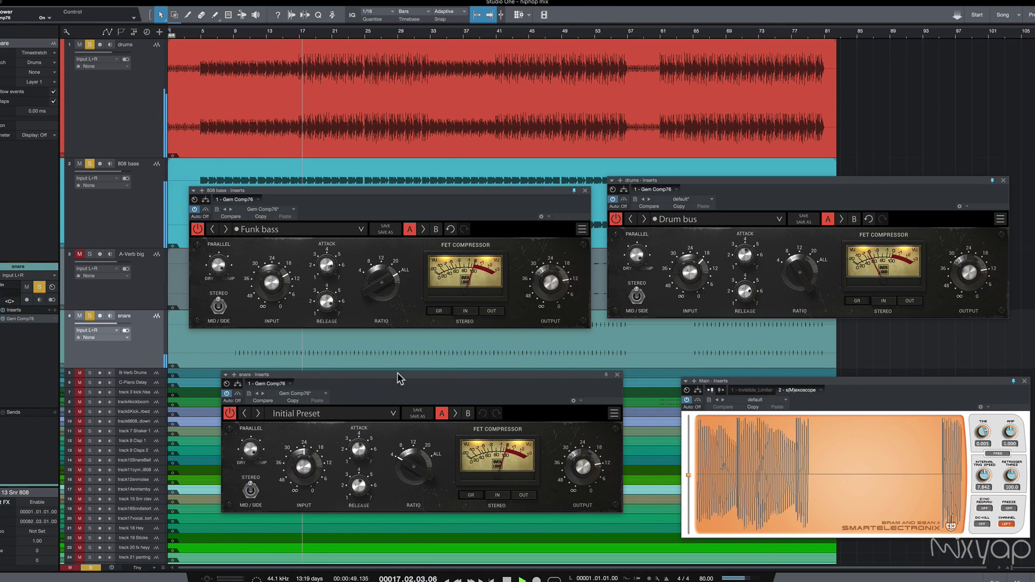
{"action": "left_click_drag", "start_coordinate": [395, 377], "coordinate": [408, 377]}
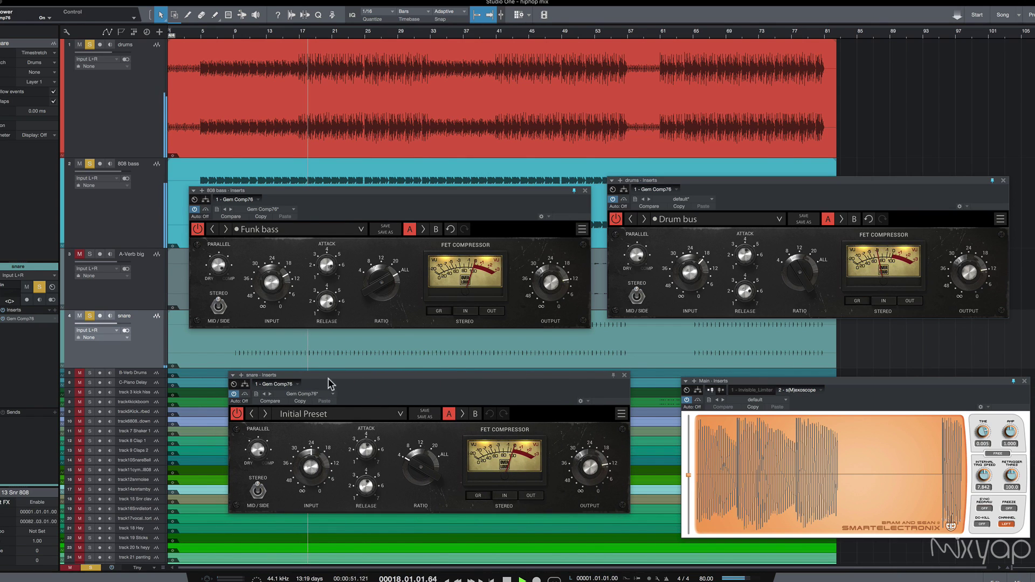
{"action": "left_click", "coordinate": [91, 568]}
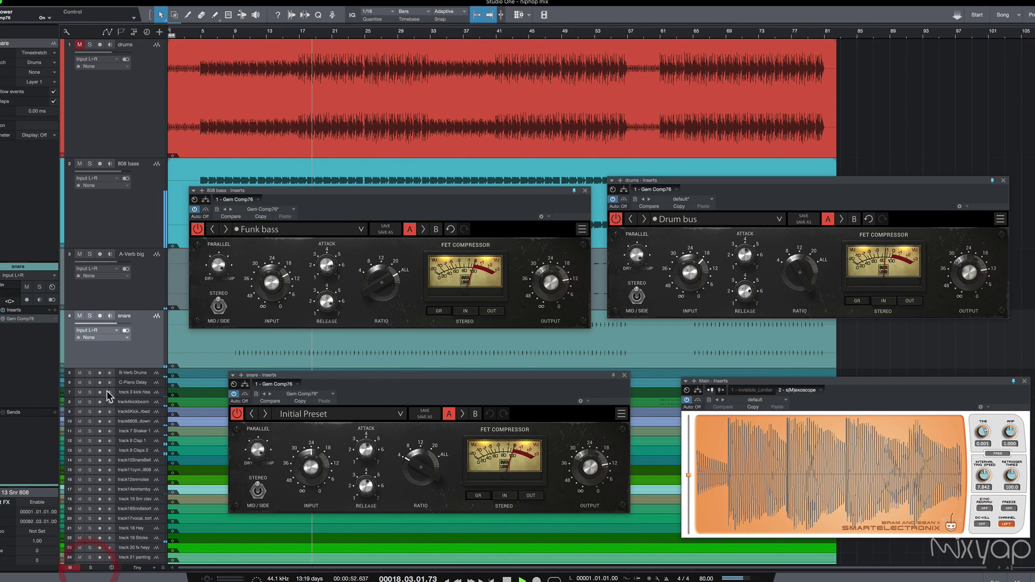
{"action": "left_click", "coordinate": [90, 316]}
{"action": "left_click_drag", "start_coordinate": [452, 391], "coordinate": [455, 389]}
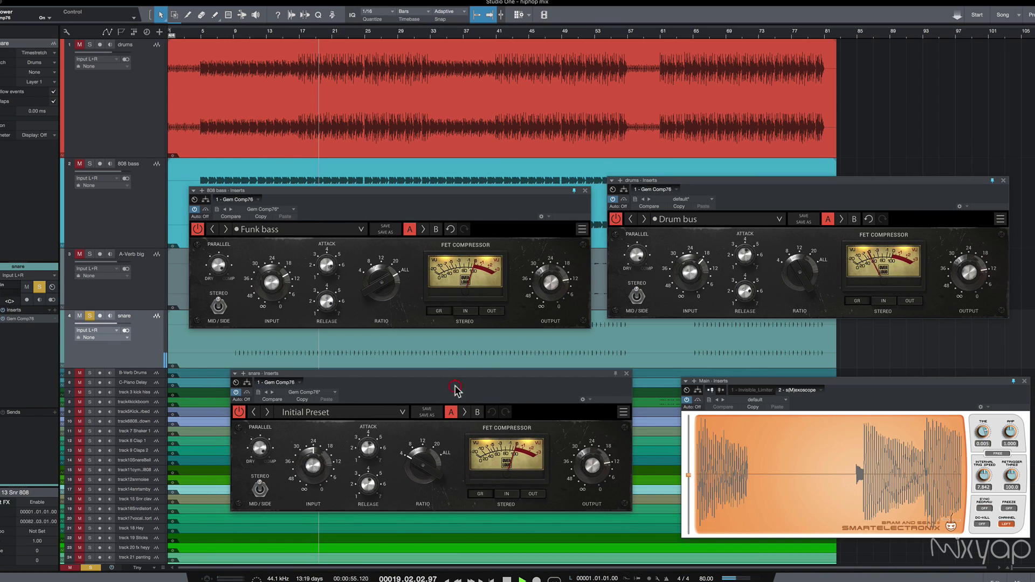
Step: Adjust the snare compressor's ratio, set its input gain to -12.7 and its release to 4.82 while the snare plays
{"action": "left_click_drag", "start_coordinate": [318, 477], "coordinate": [312, 451]}
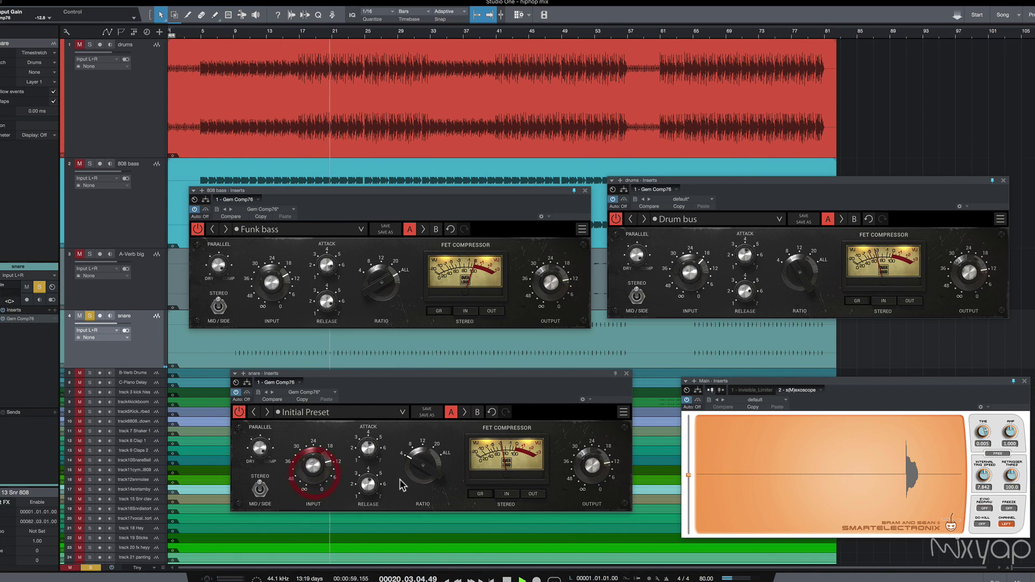
{"action": "left_click_drag", "start_coordinate": [363, 449], "coordinate": [362, 513]}
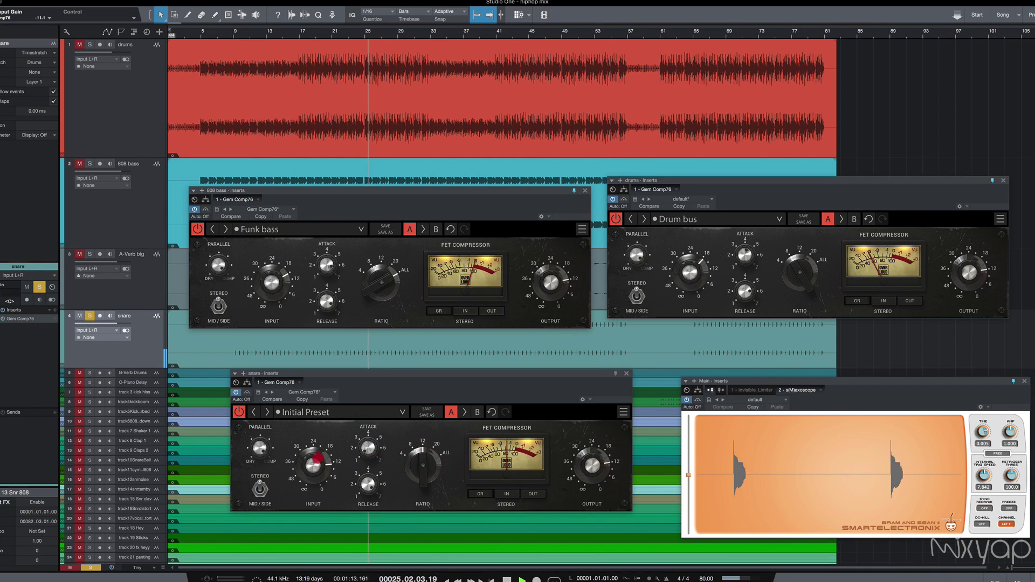
{"action": "left_click_drag", "start_coordinate": [318, 452], "coordinate": [318, 450]}
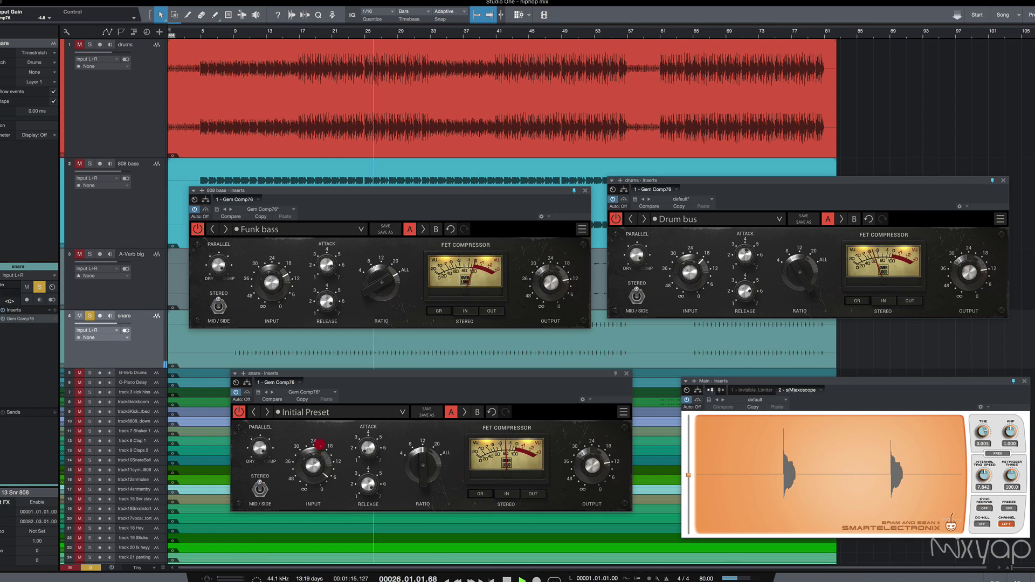
{"action": "left_click_drag", "start_coordinate": [318, 451], "coordinate": [319, 459]}
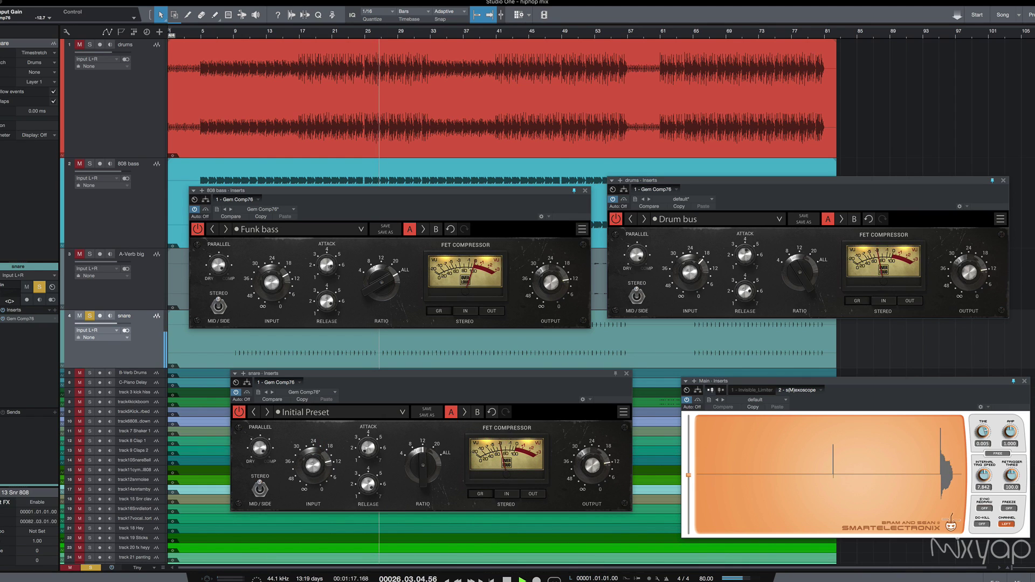
{"action": "left_click_drag", "start_coordinate": [369, 429], "coordinate": [370, 474]}
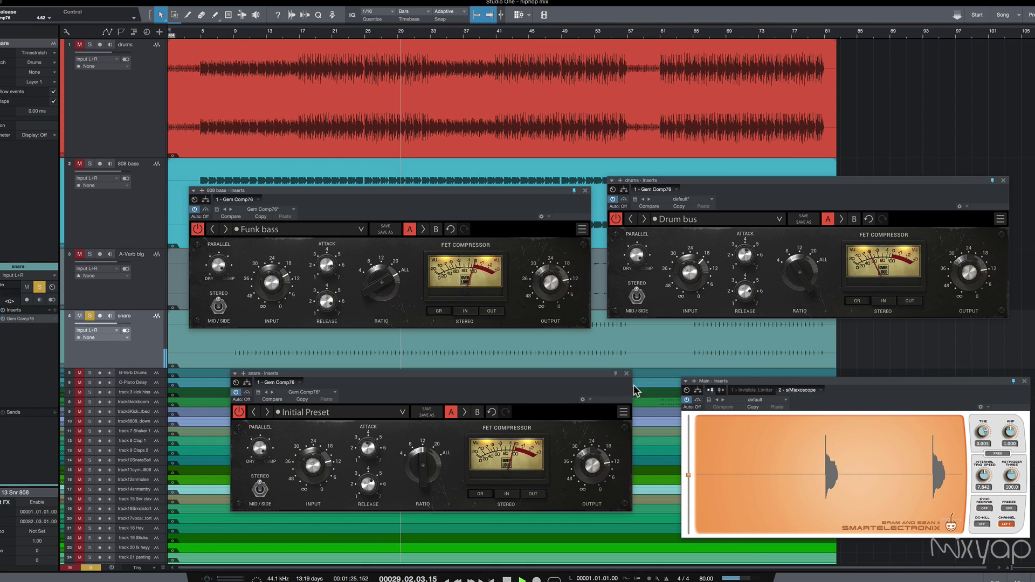
Step: Pin the snare compressor window and solo the 808 bass and drums together with the snare
{"action": "left_click", "coordinate": [615, 373]}
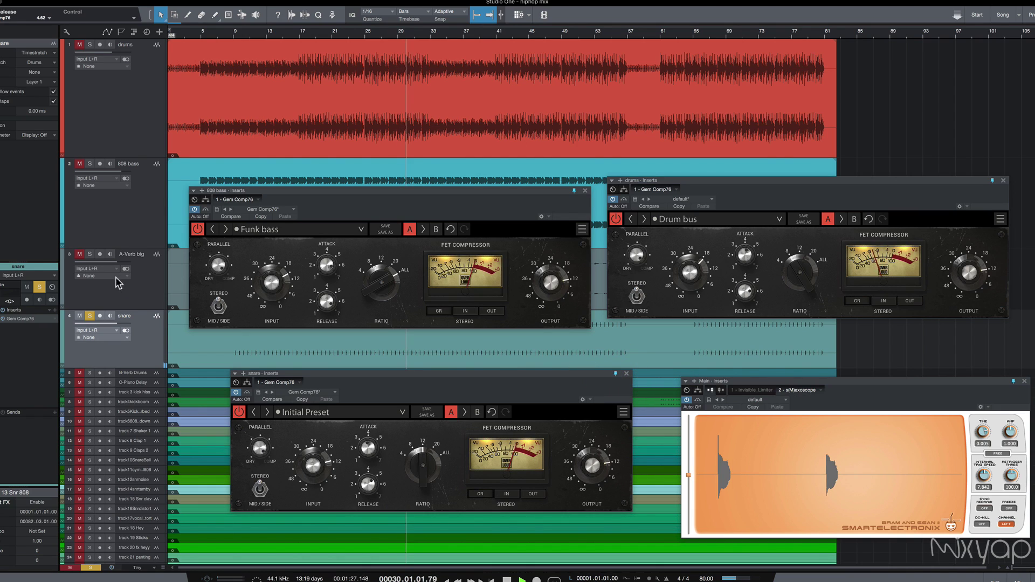
{"action": "left_click", "coordinate": [90, 163]}
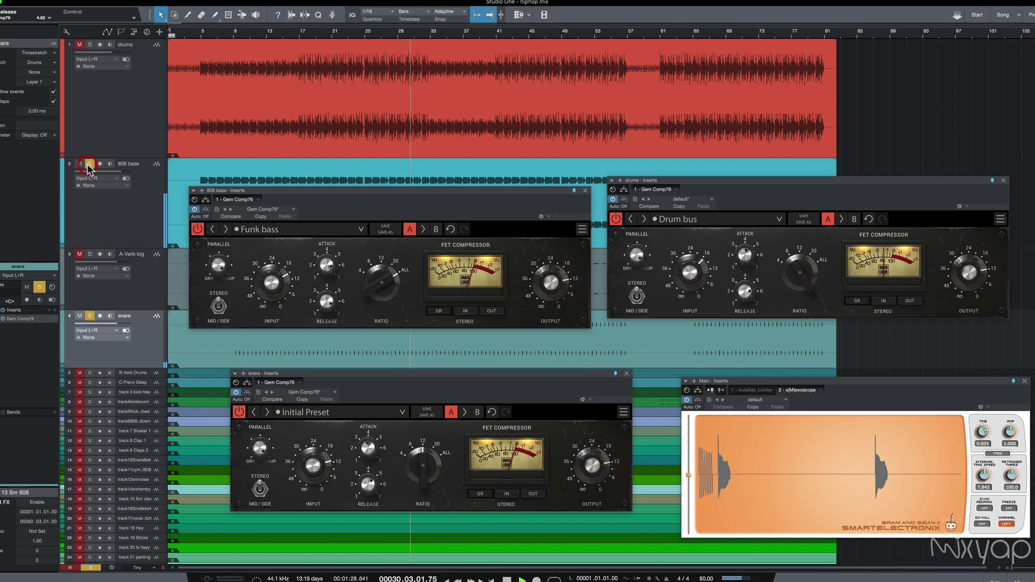
{"action": "left_click", "coordinate": [90, 45]}
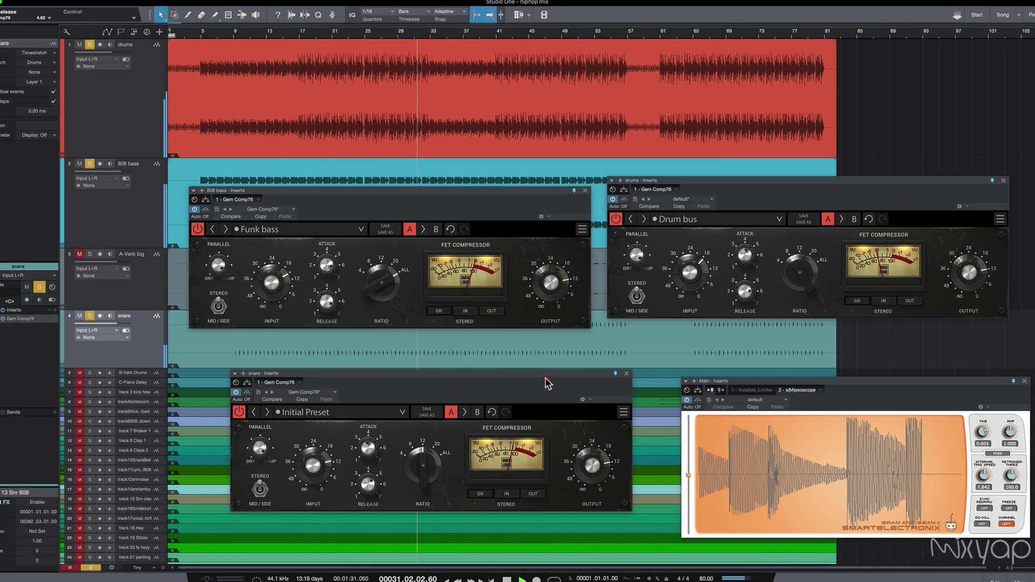
Step: Set the snare compressor's input gain to -15.8 during playback and compare the sound with the compressor bypassed and active
{"action": "left_click_drag", "start_coordinate": [545, 374], "coordinate": [546, 368]}
{"action": "left_click_drag", "start_coordinate": [311, 461], "coordinate": [311, 477]}
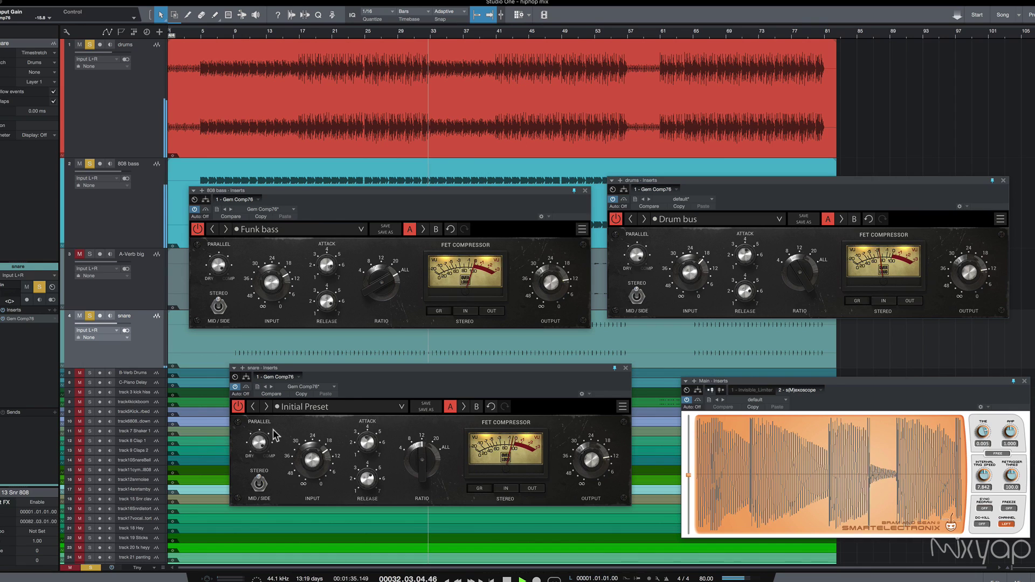
{"action": "left_click", "coordinate": [238, 408]}
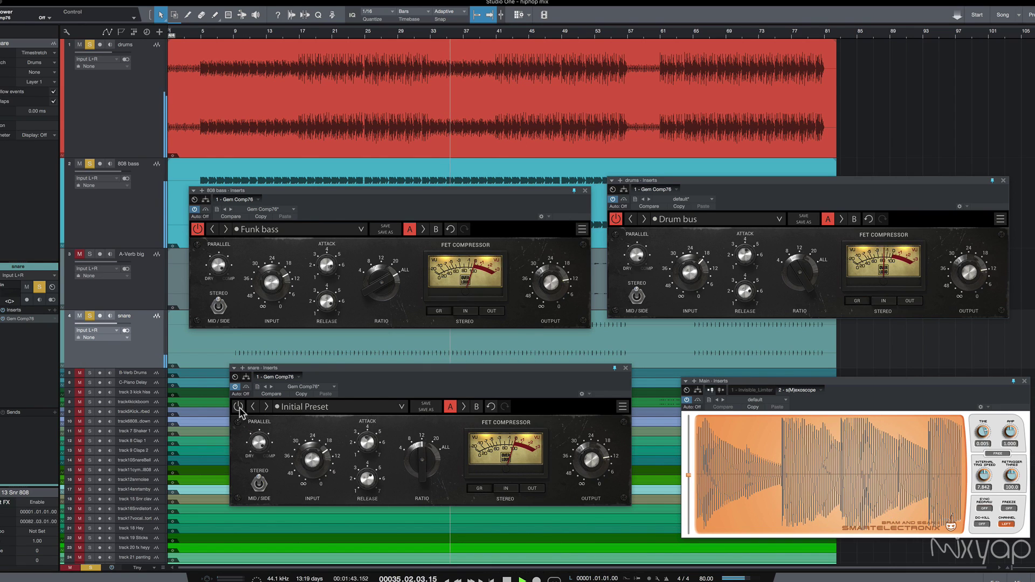
{"action": "left_click", "coordinate": [239, 408]}
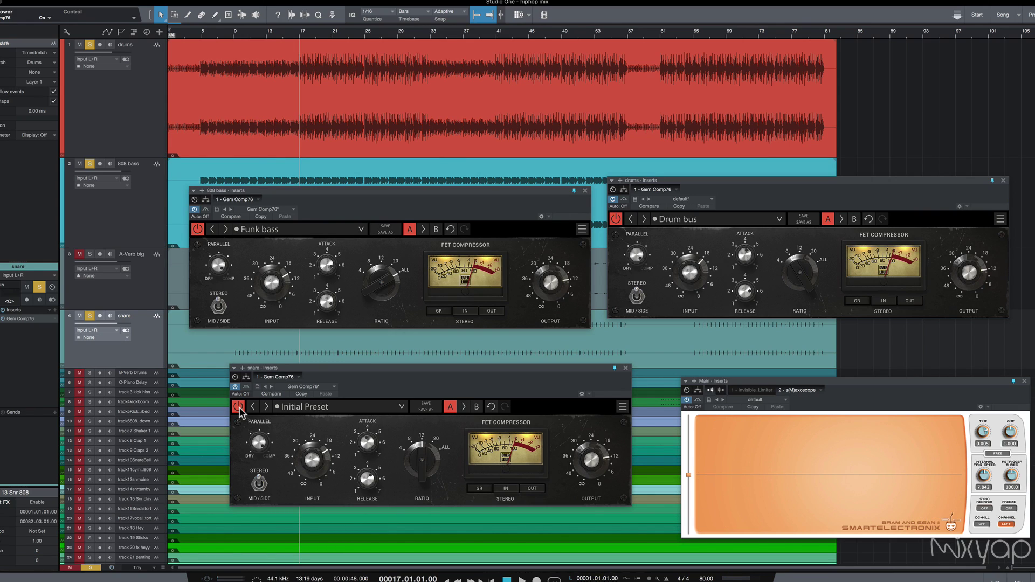
Step: Restart playback and toggle the snare compressor off and on repeatedly to compare it within the soloed drums, bass and snare
{"action": "key", "text": "space"}
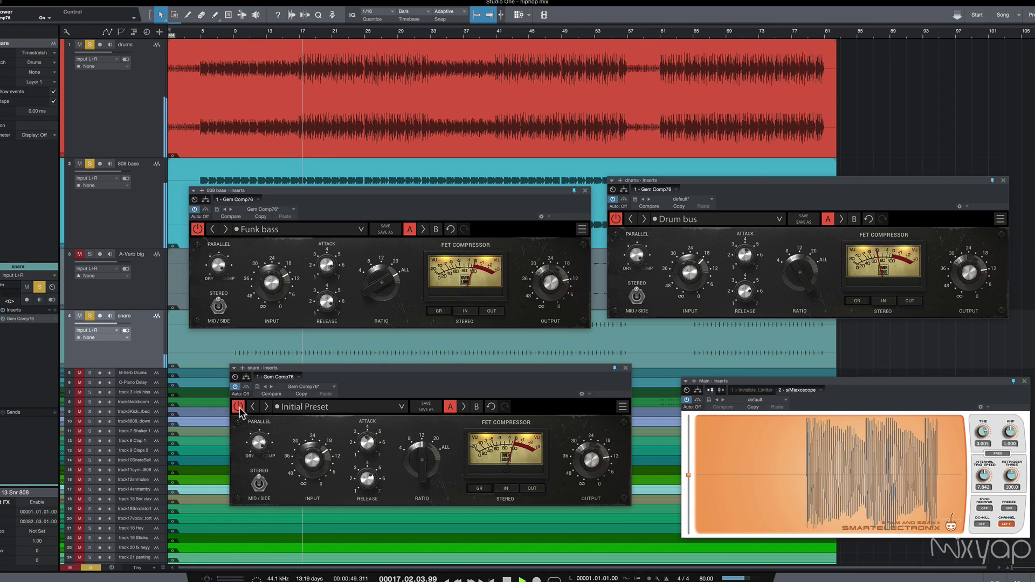
{"action": "left_click", "coordinate": [239, 407]}
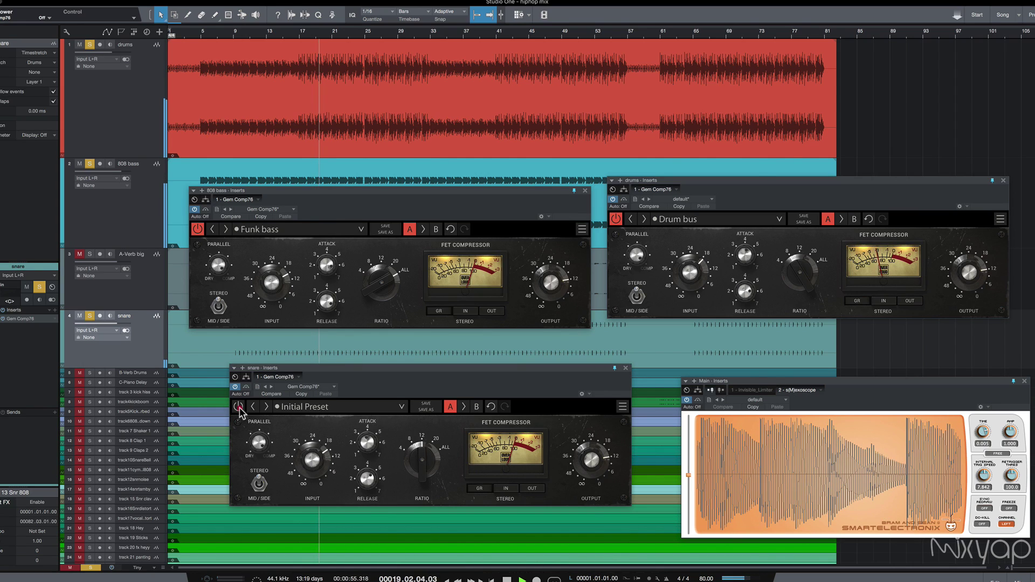
{"action": "left_click", "coordinate": [238, 407]}
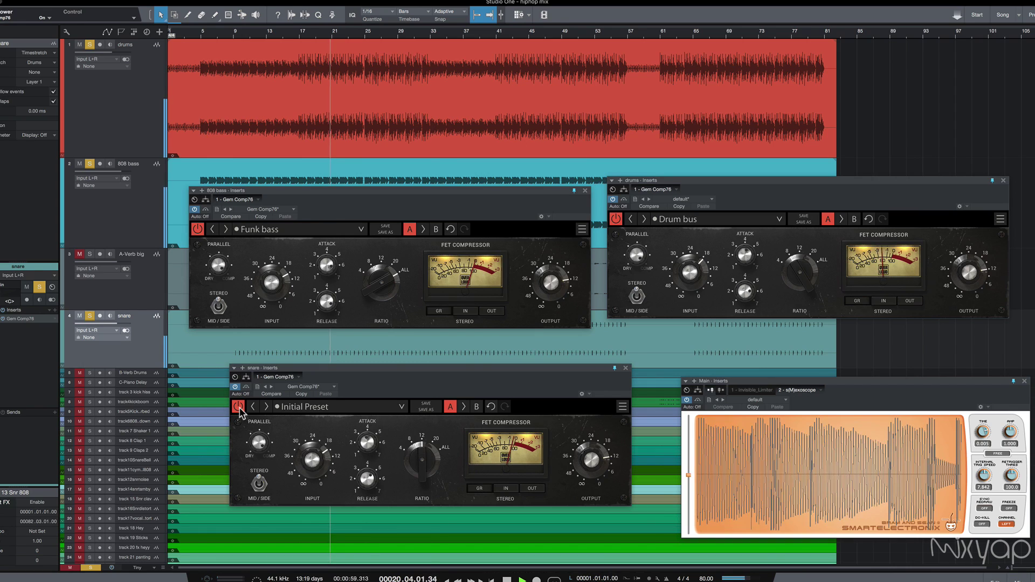
{"action": "left_click", "coordinate": [239, 407]}
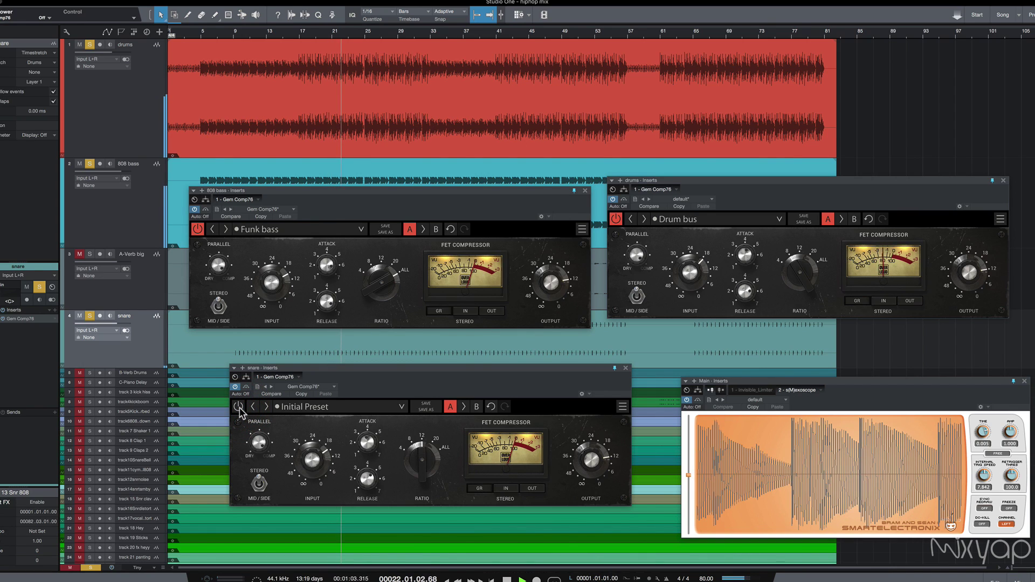
{"action": "left_click", "coordinate": [239, 408]}
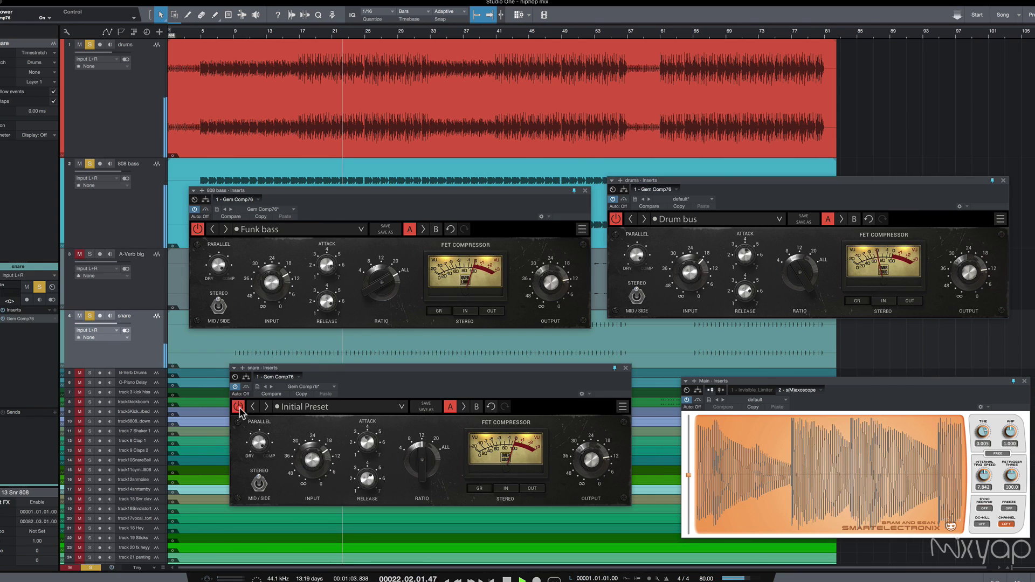
Step: Clear all track solos and mutes, and set the snare compressor's input gain to -15.2 while the full mix plays
{"action": "key", "text": "space"}
{"action": "left_click", "coordinate": [92, 568]}
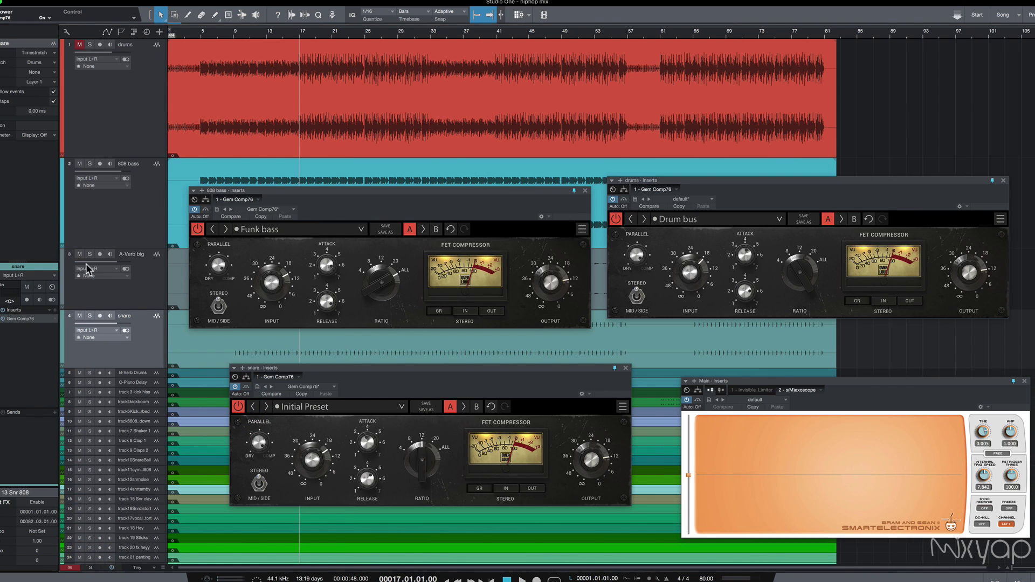
{"action": "left_click", "coordinate": [82, 44]}
{"action": "key", "text": "space"}
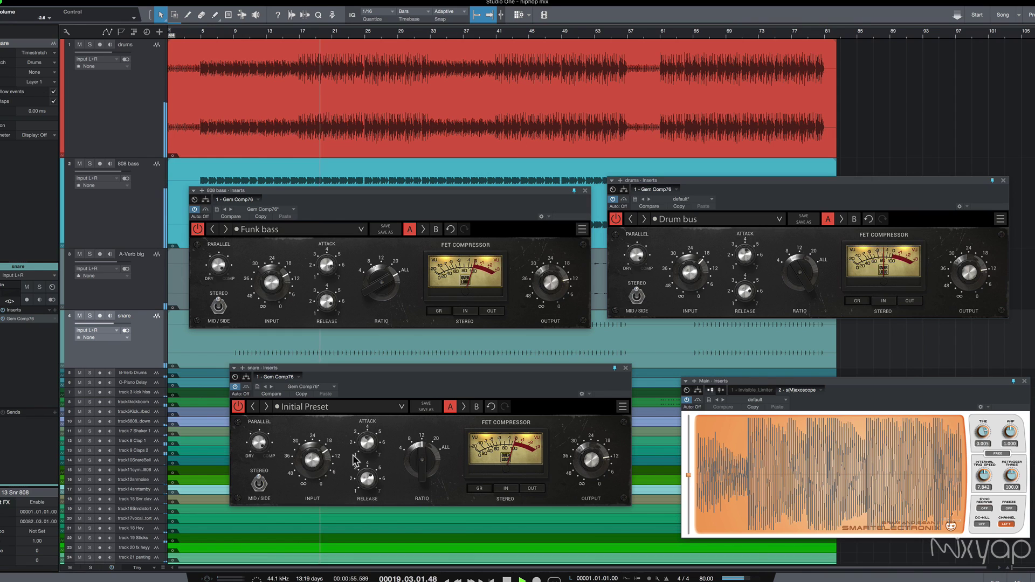
{"action": "left_click", "coordinate": [312, 459]}
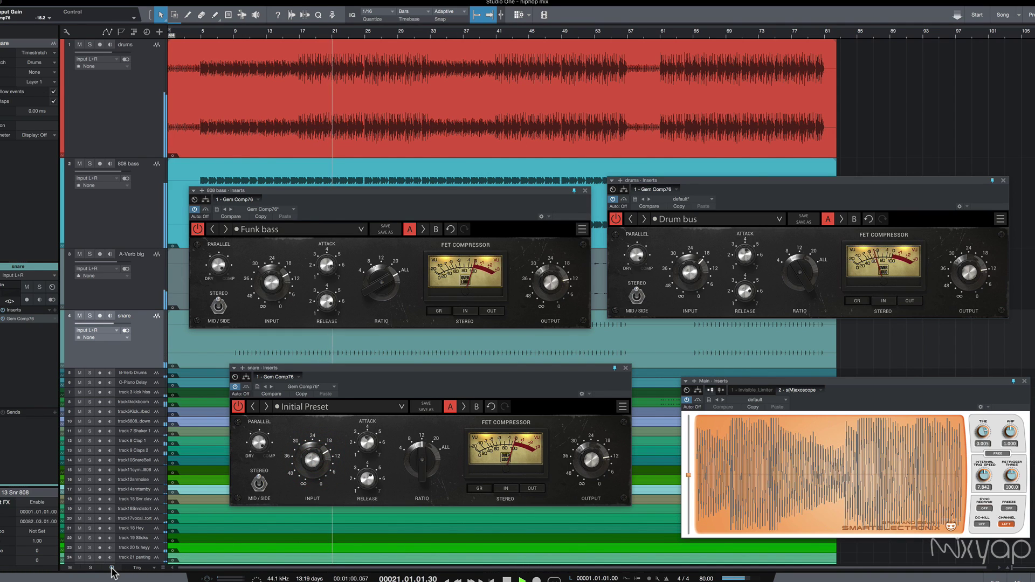
{"action": "key", "text": "space"}
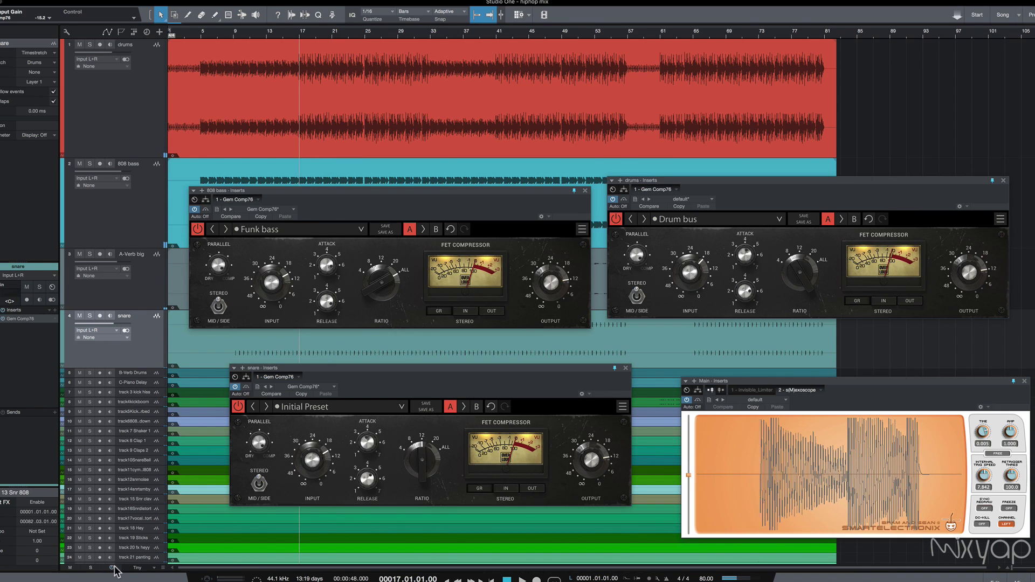
Step: Play the full mix with the oscilloscope's amp set to 0.217 and bypass the insert effects to compare the waveform
{"action": "key", "text": "space"}
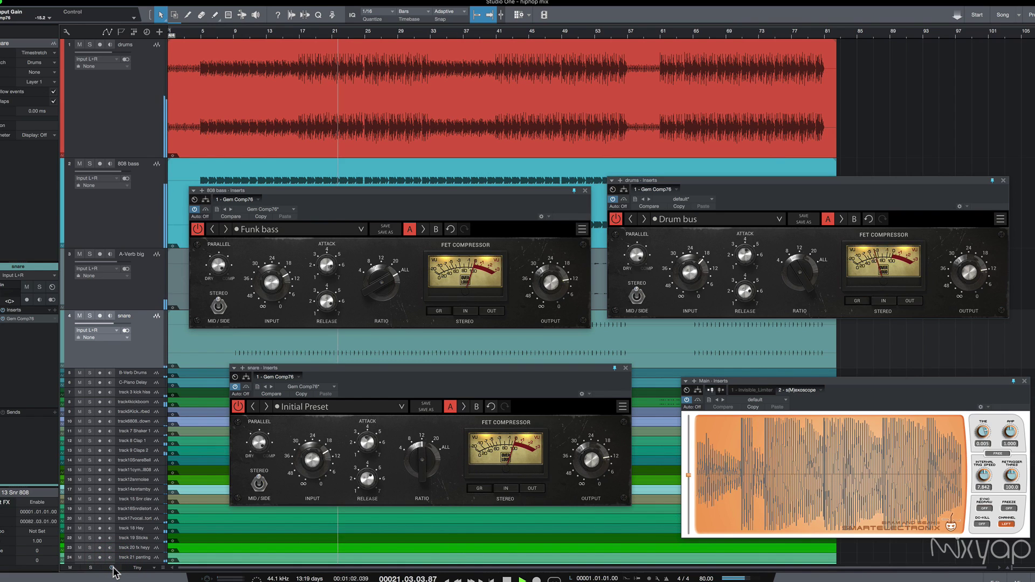
{"action": "left_click_drag", "start_coordinate": [1010, 433], "coordinate": [1010, 431]}
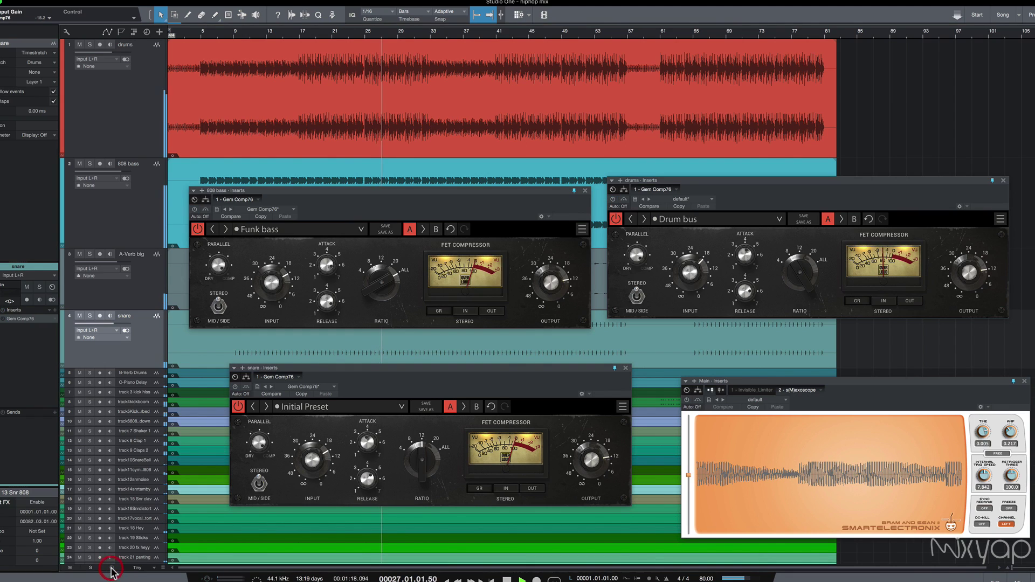
{"action": "key", "text": "space"}
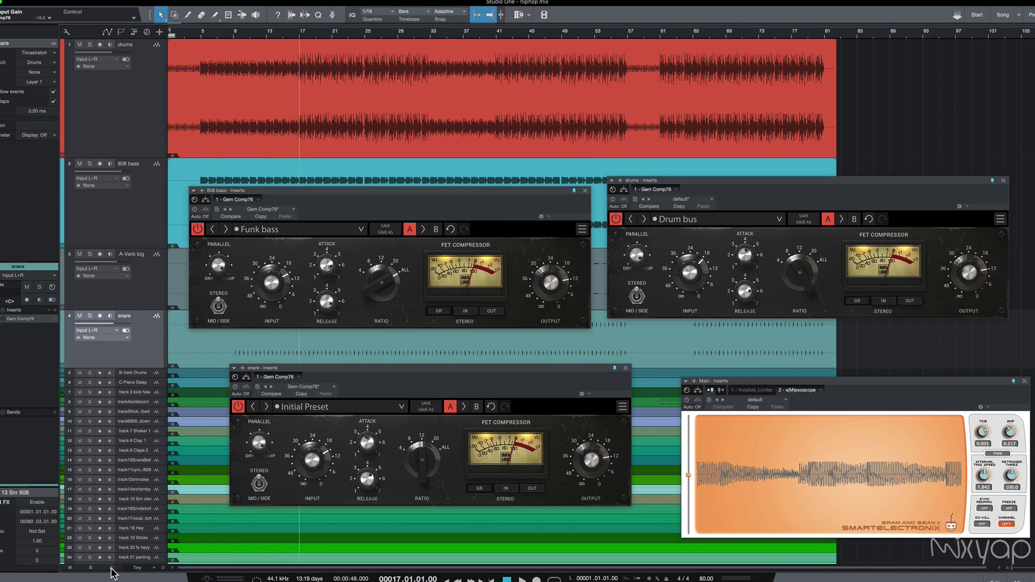
Step: Align the drums compressor window with the 808 bass one and briefly show its mid/side mode before returning to stereo
{"action": "left_click_drag", "start_coordinate": [829, 184], "coordinate": [801, 200]}
{"action": "left_click", "coordinate": [629, 306]}
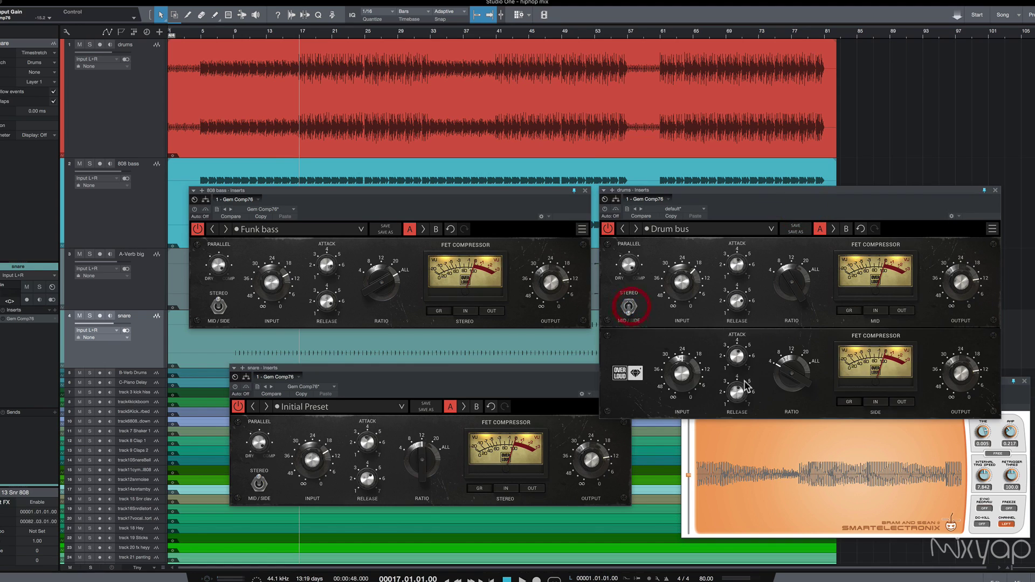
{"action": "left_click", "coordinate": [630, 306]}
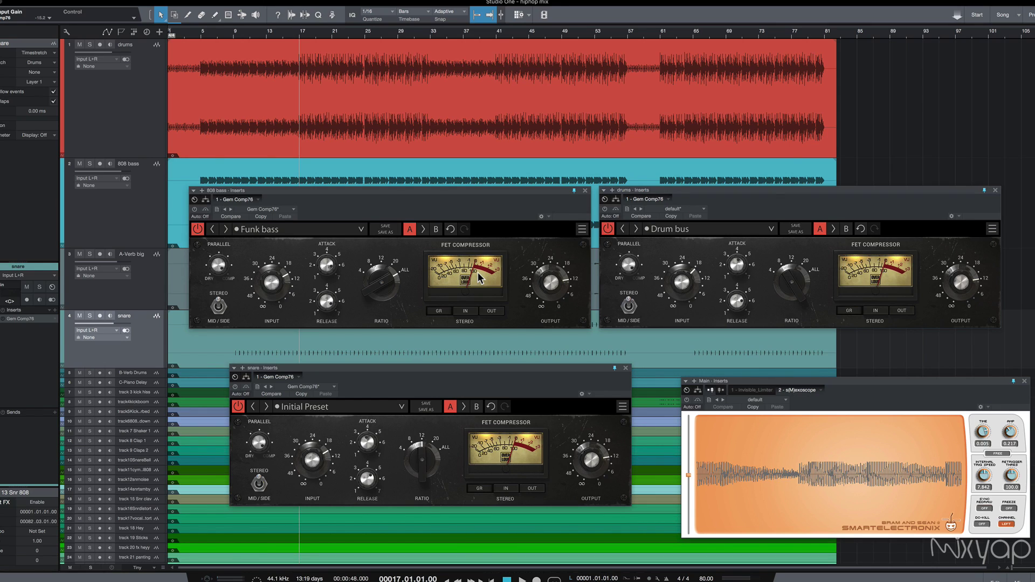
Step: Set the 808 bass compressor's ratio to 12:1 and its input gain to -13.1 while the full mix plays
{"action": "key", "text": "space"}
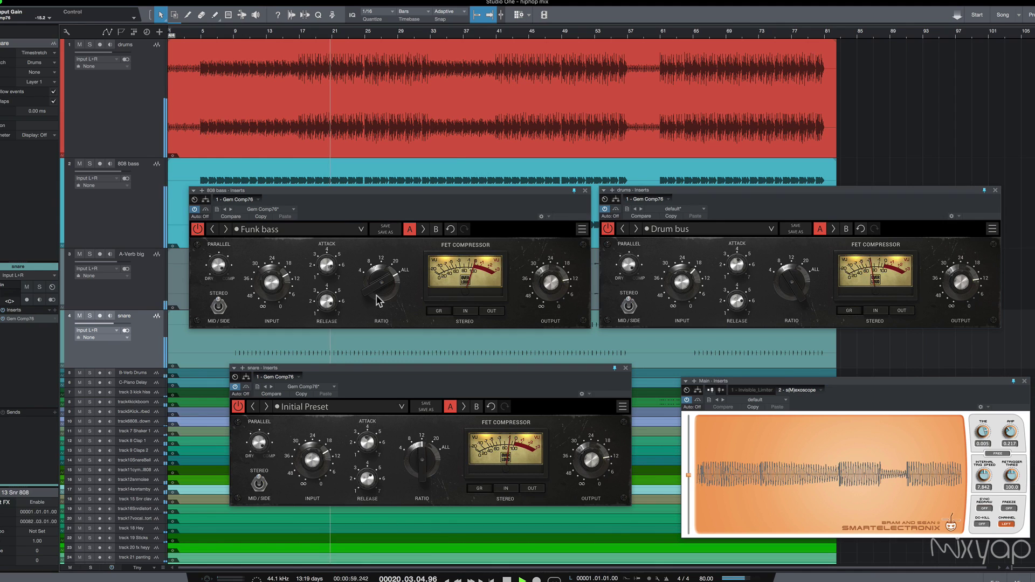
{"action": "left_click_drag", "start_coordinate": [267, 275], "coordinate": [274, 266]}
{"action": "left_click_drag", "start_coordinate": [389, 294], "coordinate": [388, 342]}
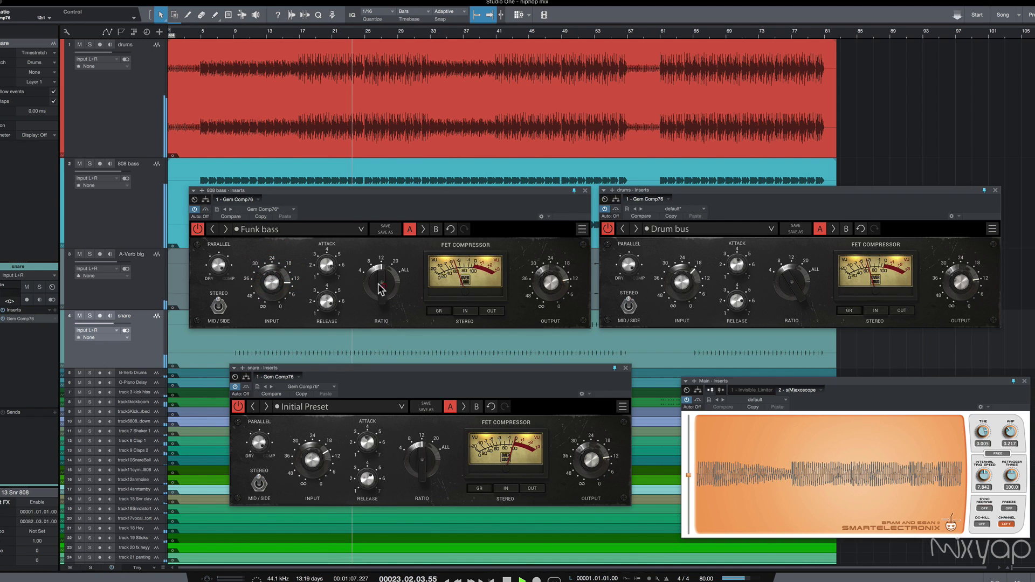
{"action": "left_click_drag", "start_coordinate": [283, 292], "coordinate": [278, 290]}
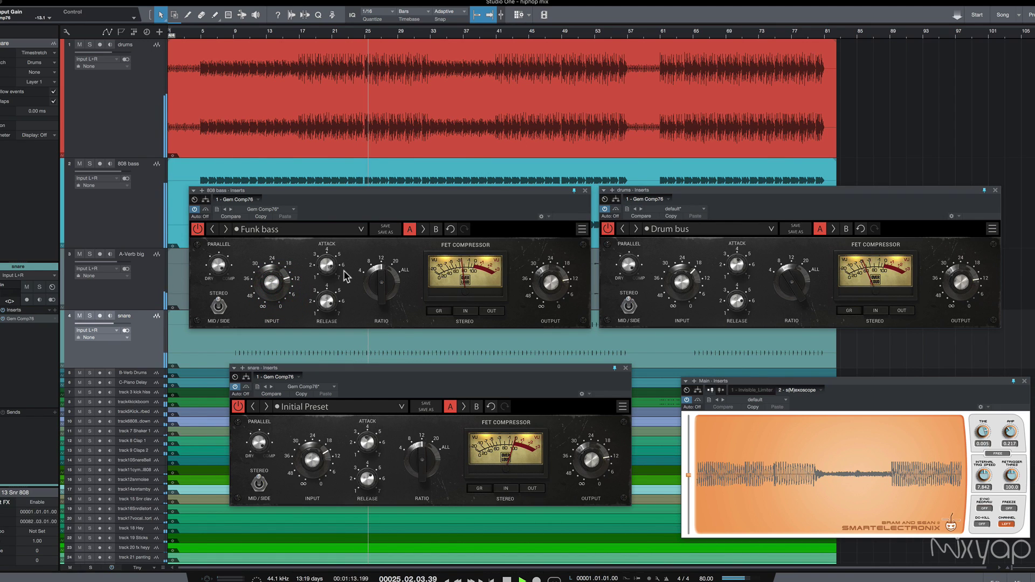
Step: Audition the compressed mix at several song positions, finish with the section from bar 18 and stop playback
{"action": "left_click", "coordinate": [429, 35]}
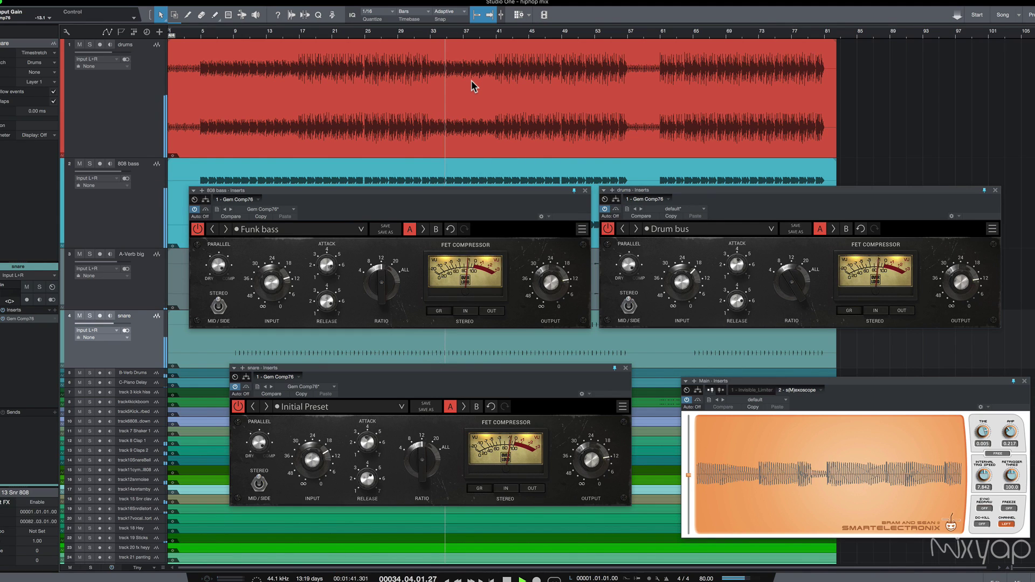
{"action": "left_click", "coordinate": [500, 36]}
{"action": "left_click", "coordinate": [309, 33]}
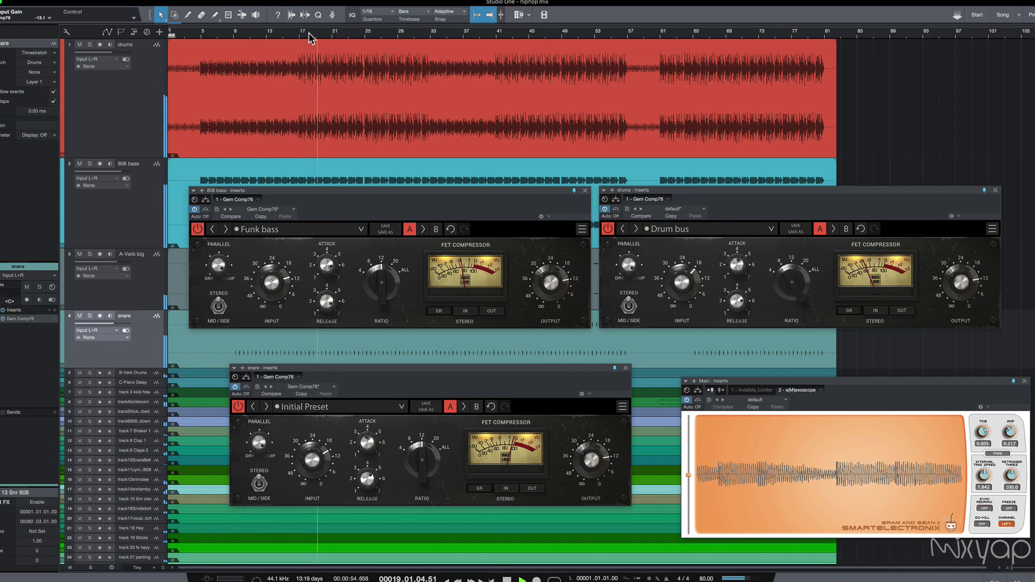
{"action": "key", "text": "space"}
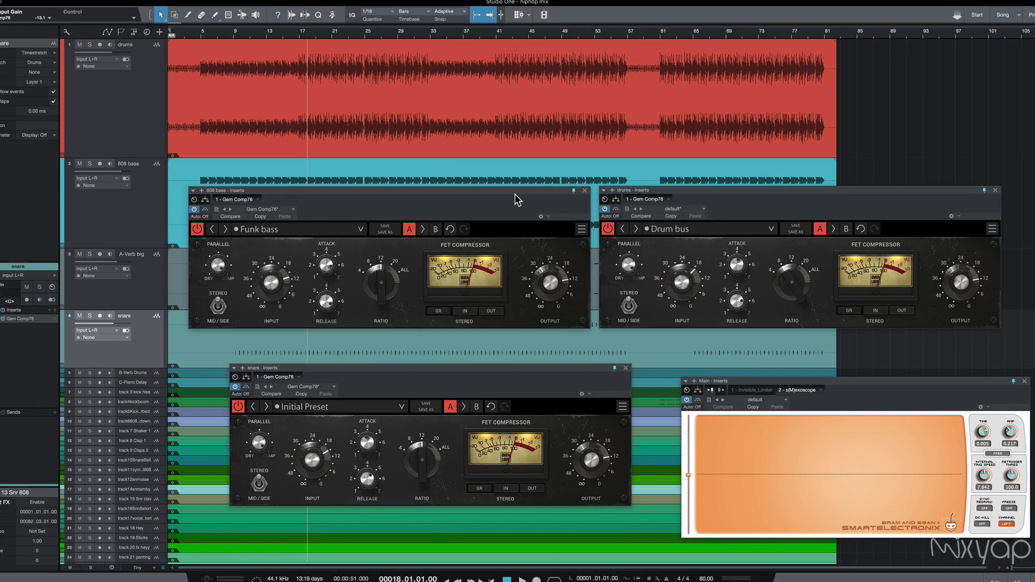
Step: Switch the drums compressor to mid/side mode, and set its side input gain to -12.4 and side ratio to 12:1 during playback
{"action": "left_click", "coordinate": [629, 307]}
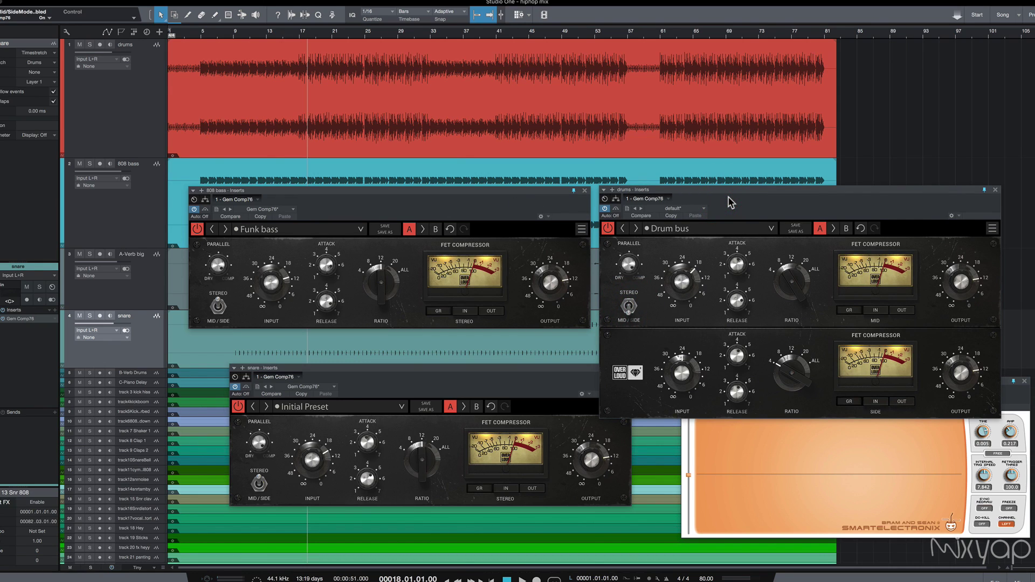
{"action": "key", "text": "space"}
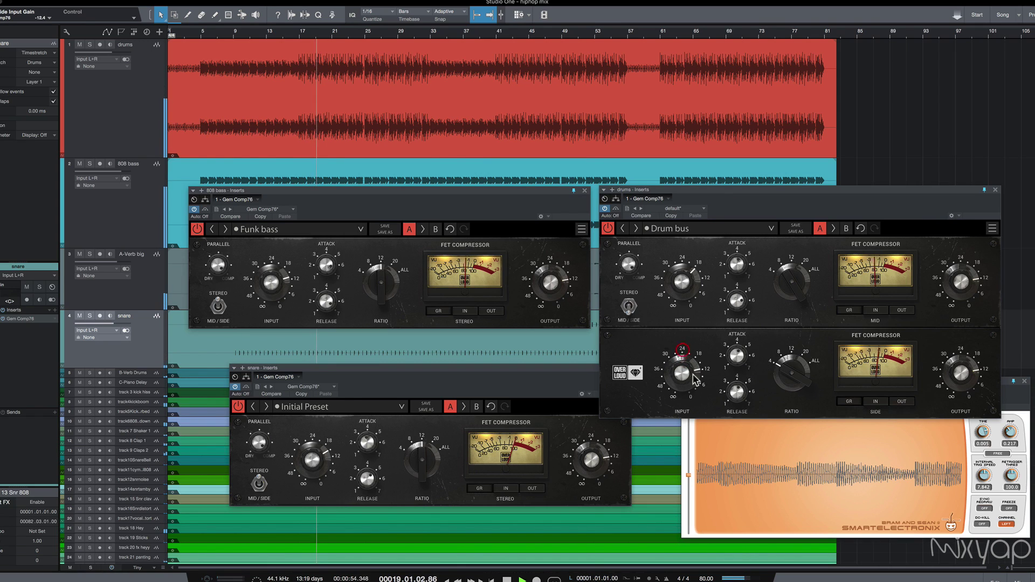
{"action": "left_click_drag", "start_coordinate": [791, 371], "coordinate": [792, 350]}
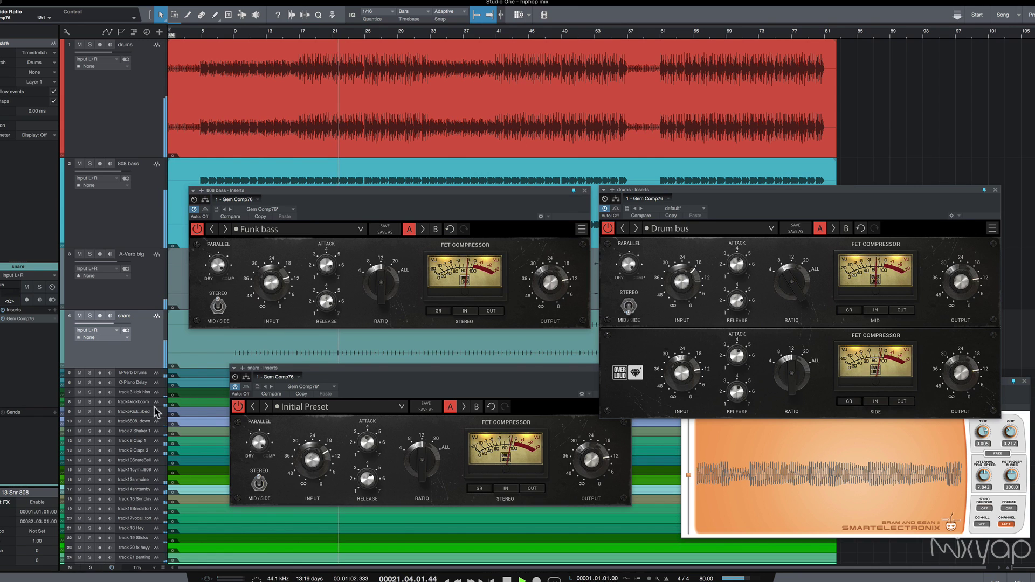
Step: Solo the track 27 synth and piano group and copy the drums' Gem Comp76 to its inserts, placing the new window over the others
{"action": "scroll", "coordinate": [179, 419], "scroll_direction": "down", "scroll_amount": 2}
{"action": "scroll", "coordinate": [178, 419], "scroll_direction": "down", "scroll_amount": 2}
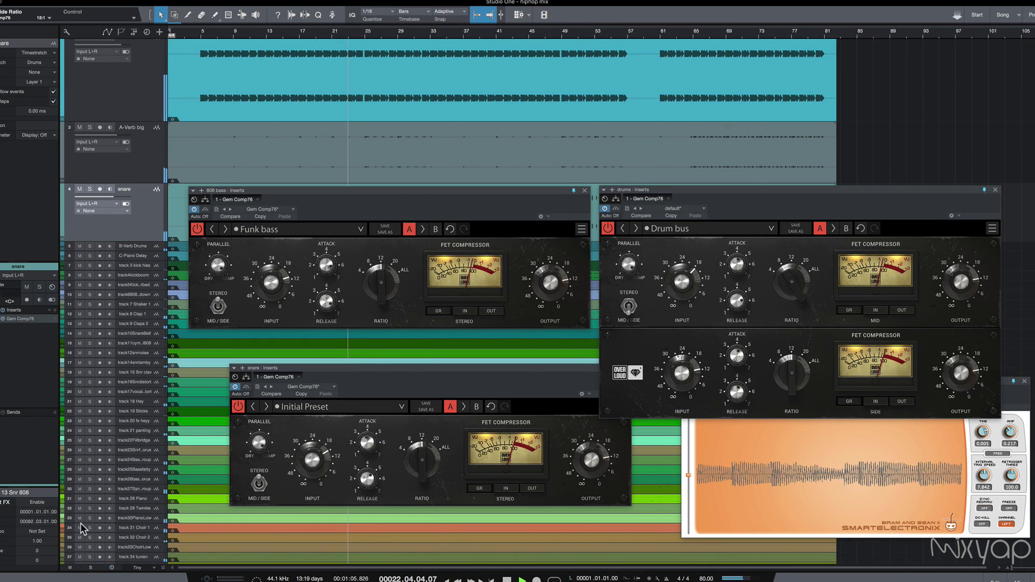
{"action": "left_click", "coordinate": [90, 489]}
{"action": "left_click", "coordinate": [131, 490]}
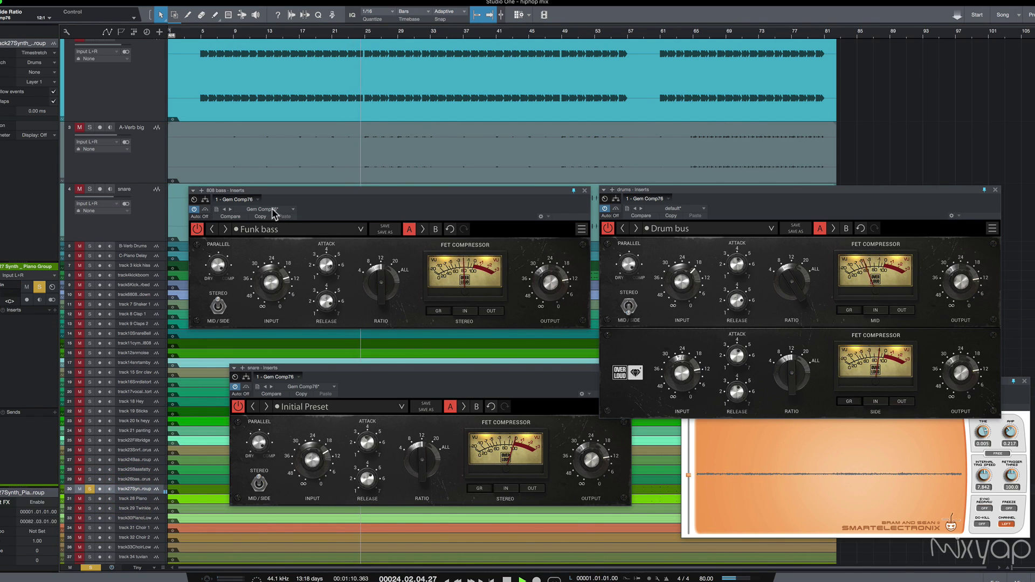
{"action": "left_click_drag", "start_coordinate": [659, 204], "coordinate": [24, 355]}
{"action": "left_click_drag", "start_coordinate": [485, 374], "coordinate": [567, 312]}
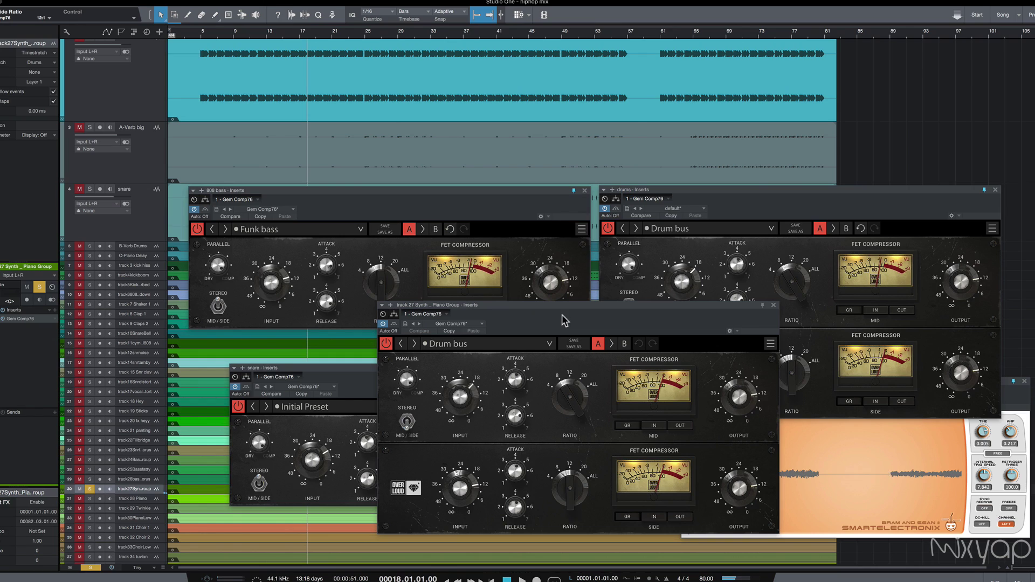
Step: Load the Stereo pusher preset in the synth and piano group's compressor, discarding the unsaved changes
{"action": "left_click", "coordinate": [548, 344]}
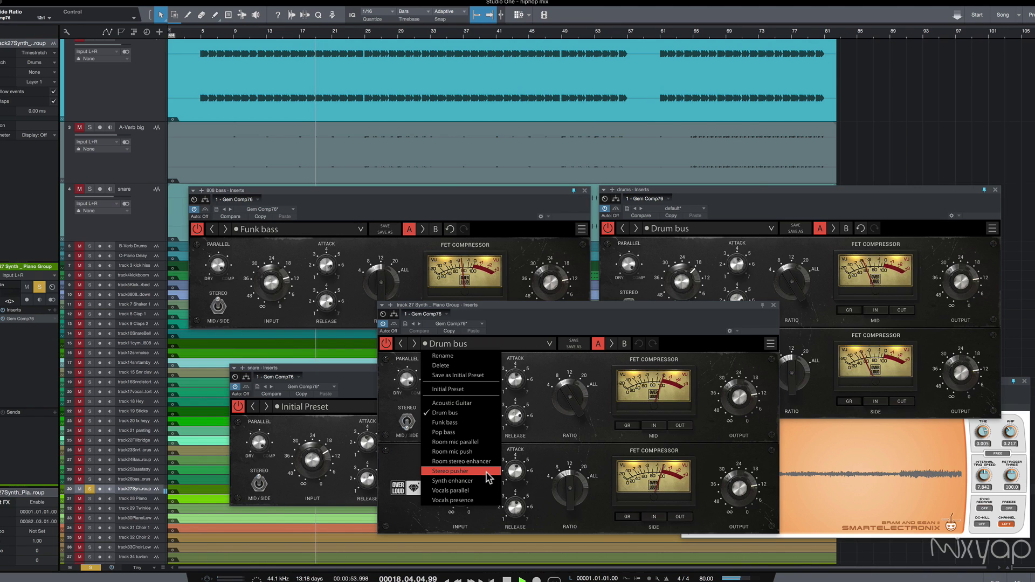
{"action": "left_click", "coordinate": [452, 471]}
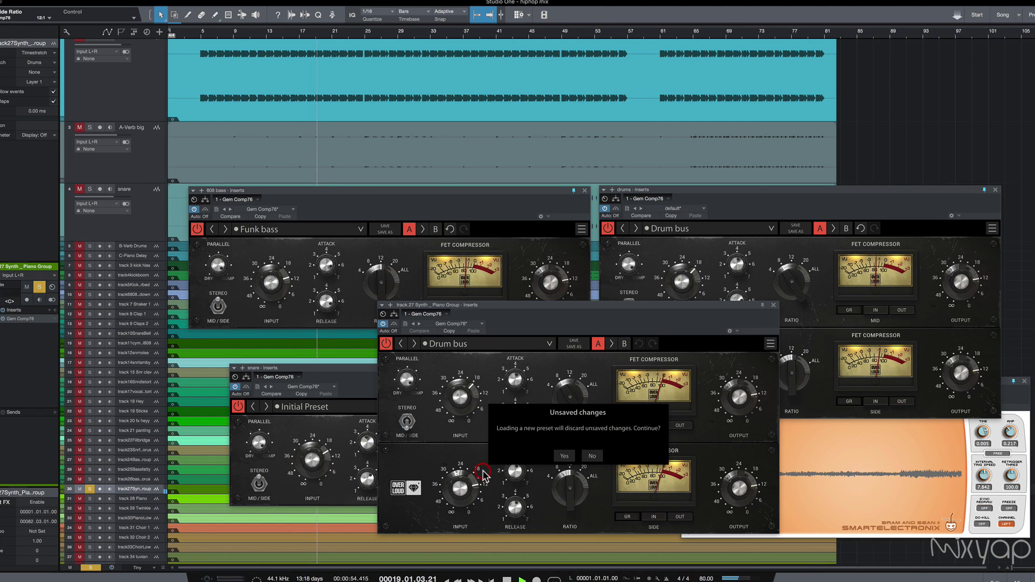
{"action": "left_click", "coordinate": [564, 456]}
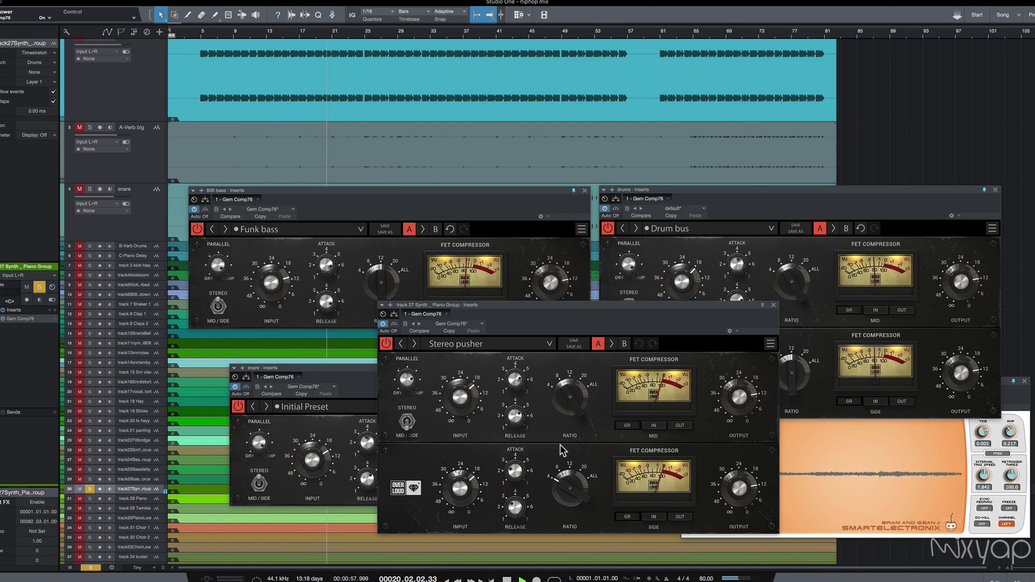
Step: Adjust the synth and piano compressor's side ratio, set side input gain to -11.8 and mid input gain to -18.7, and bypass it for comparison
{"action": "left_click_drag", "start_coordinate": [572, 489], "coordinate": [571, 493]}
{"action": "left_click_drag", "start_coordinate": [460, 486], "coordinate": [464, 469]}
{"action": "key", "text": "space"}
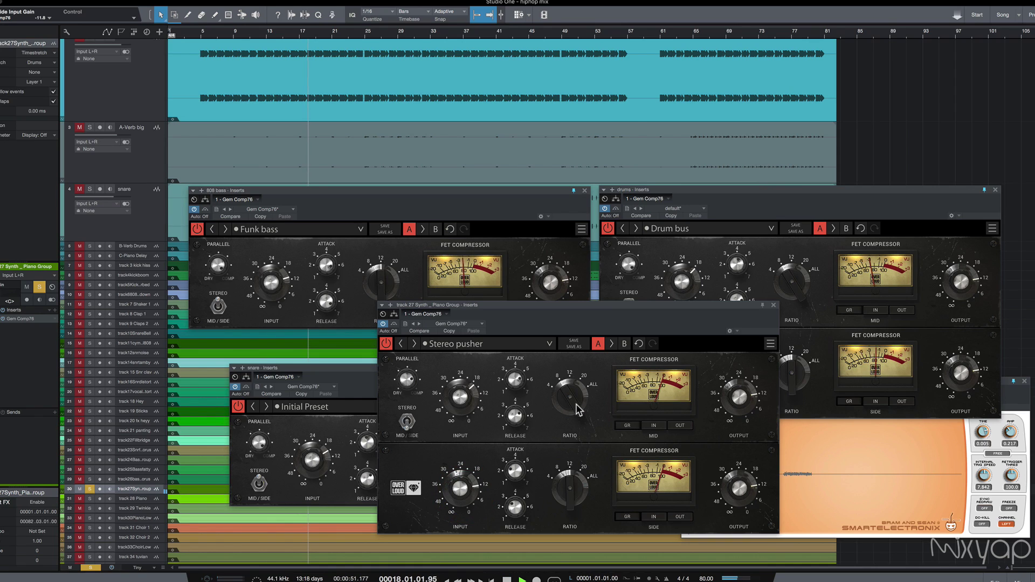
{"action": "mouse_move", "coordinate": [461, 398]}
{"action": "left_mouse_down"}
{"action": "mouse_move", "coordinate": [458, 377]}
{"action": "mouse_move", "coordinate": [460, 399]}
{"action": "left_mouse_up"}
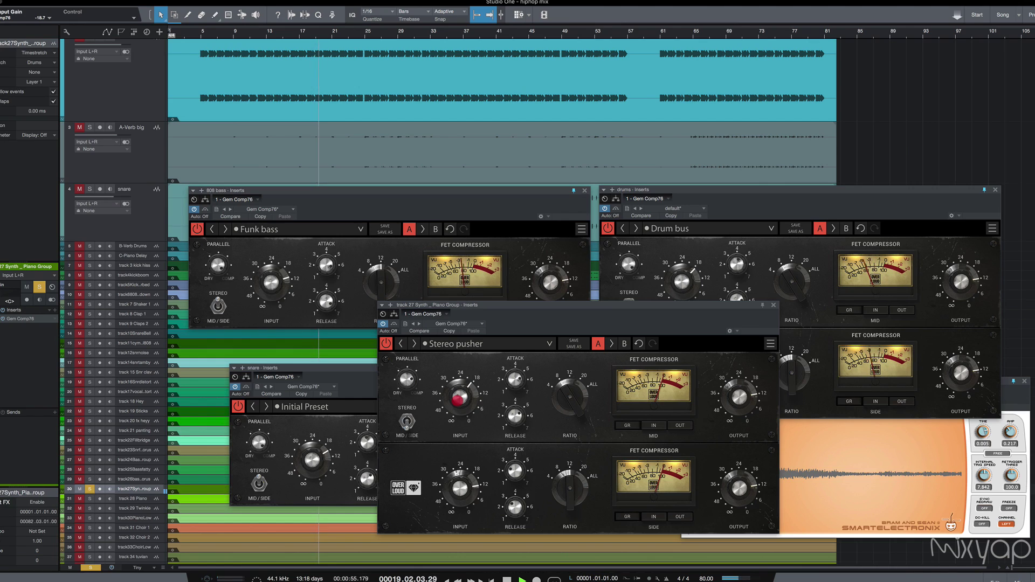
{"action": "left_click", "coordinate": [386, 344]}
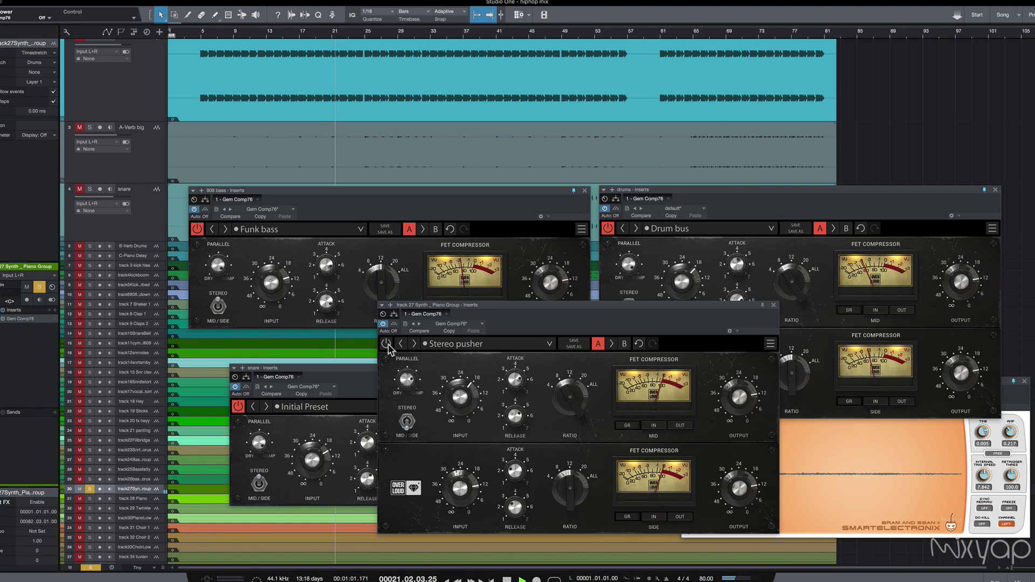
Step: Compare the synth and piano group's compressor bypassed and engaged during playback, and audition its parallel dry/compressed blend
{"action": "left_click", "coordinate": [387, 344]}
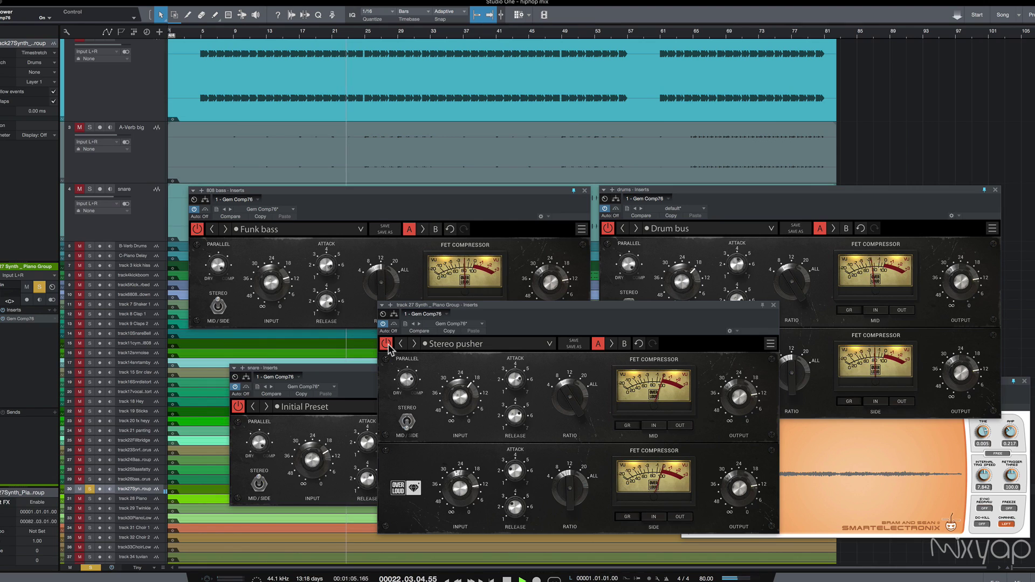
{"action": "left_click", "coordinate": [387, 344]}
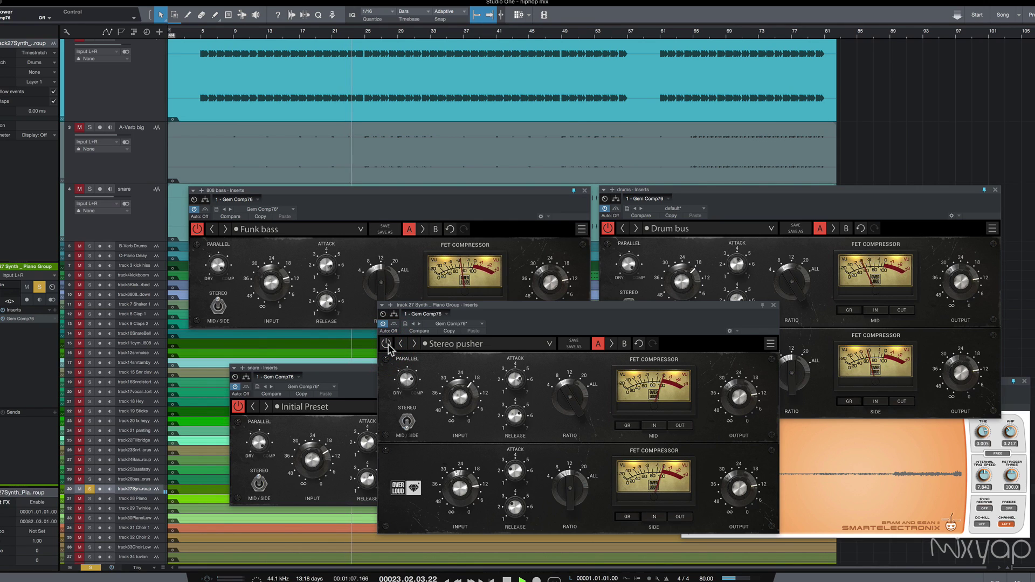
{"action": "left_click", "coordinate": [387, 344]}
{"action": "left_click", "coordinate": [408, 382]}
{"action": "left_click", "coordinate": [415, 480]}
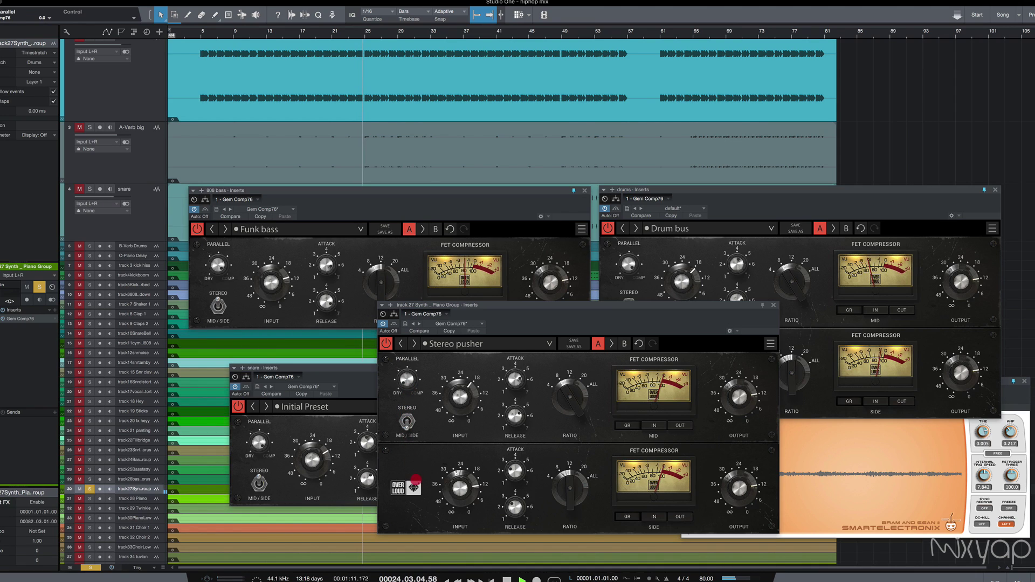
{"action": "left_click_drag", "start_coordinate": [409, 380], "coordinate": [408, 366]}
Step: Clear the solo and compare the full mix from bar 18 with all insert effects bypassed and enabled
{"action": "left_click", "coordinate": [90, 568]}
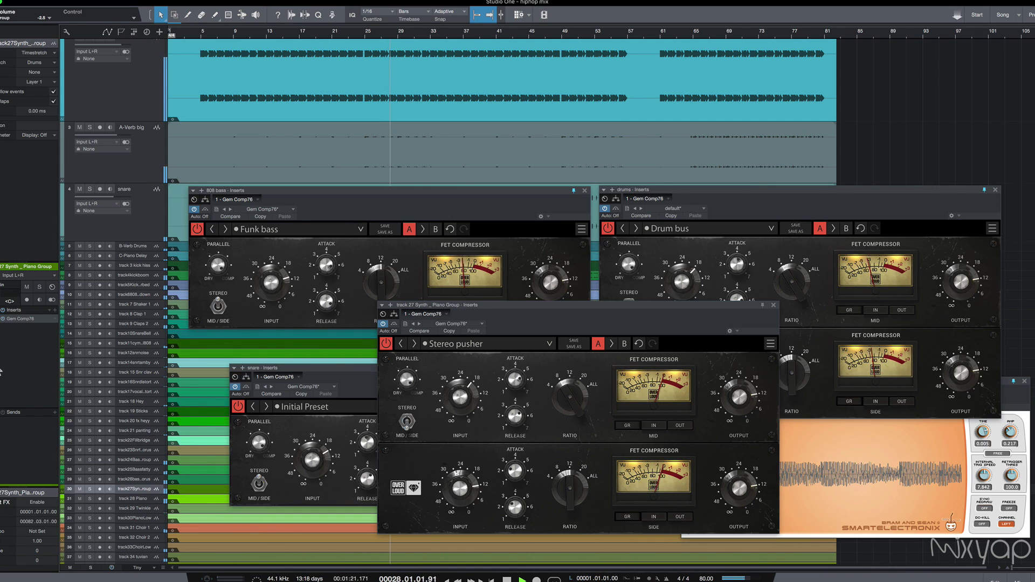
{"action": "key", "text": "space"}
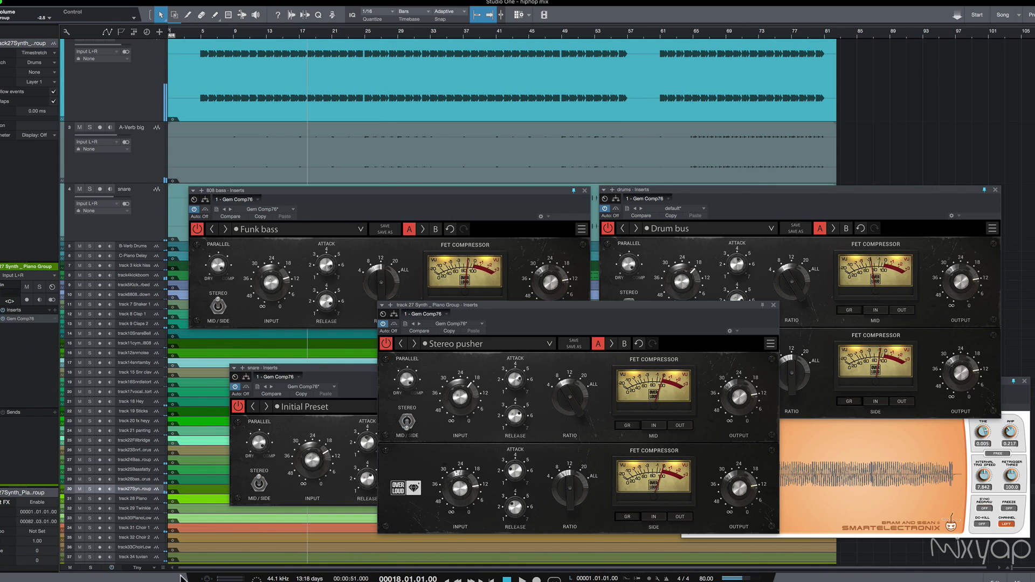
{"action": "key", "text": "space"}
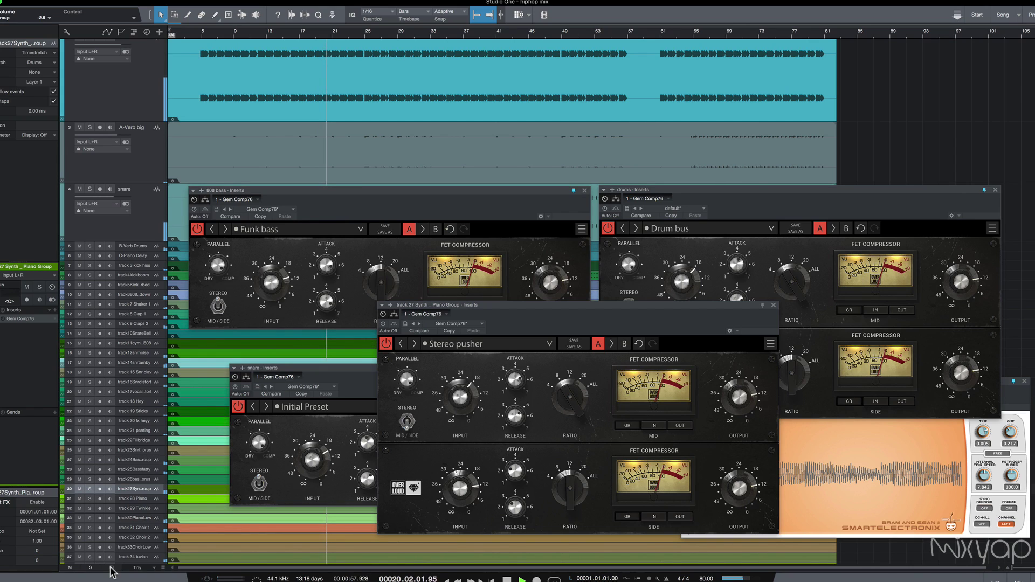
{"action": "key", "text": "space"}
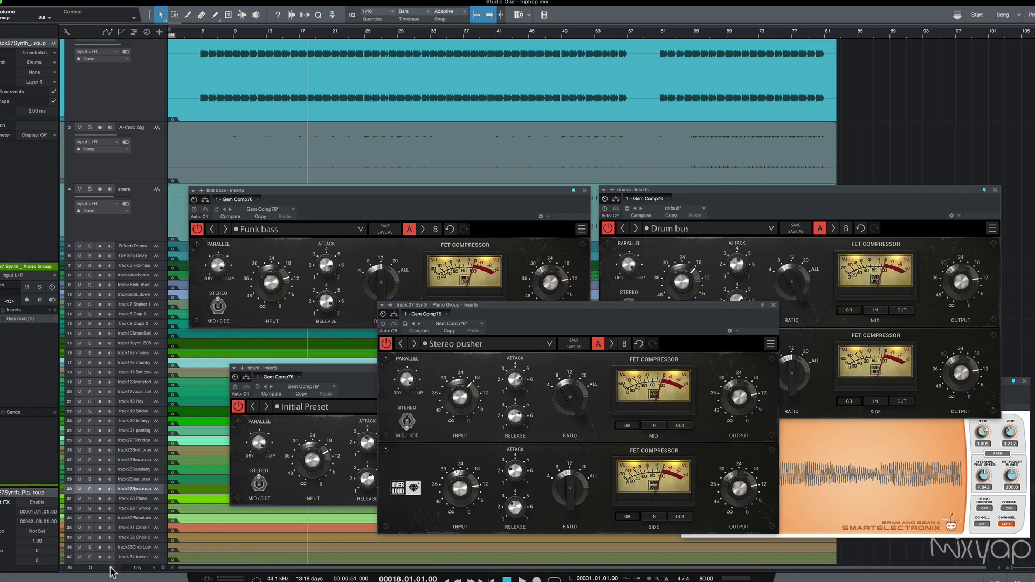
{"action": "key", "text": "space"}
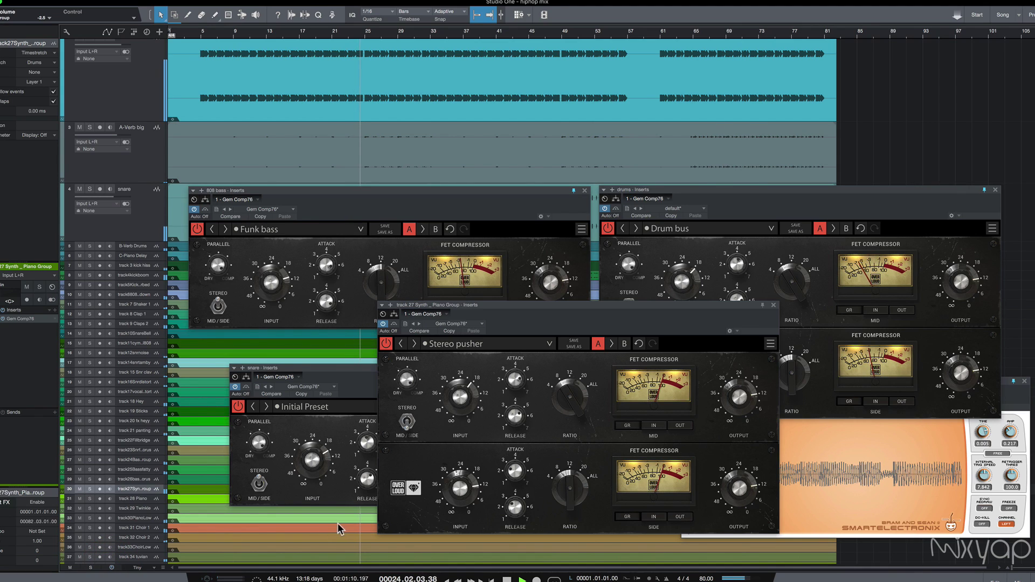
Step: Try mid input gains of -23.1 and -6.4 on the synth and piano compressor while replaying from bar 18
{"action": "mouse_move", "coordinate": [460, 399]}
{"action": "left_mouse_down"}
{"action": "mouse_move", "coordinate": [473, 438]}
{"action": "mouse_move", "coordinate": [474, 394]}
{"action": "left_mouse_up"}
{"action": "key", "text": "space"}
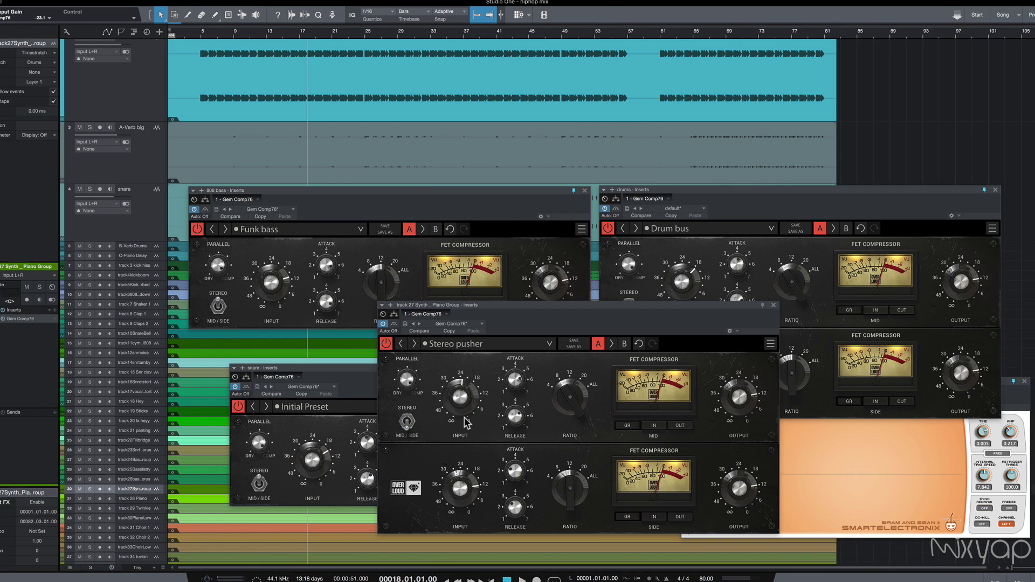
{"action": "key", "text": "space"}
{"action": "left_click_drag", "start_coordinate": [457, 408], "coordinate": [456, 371]}
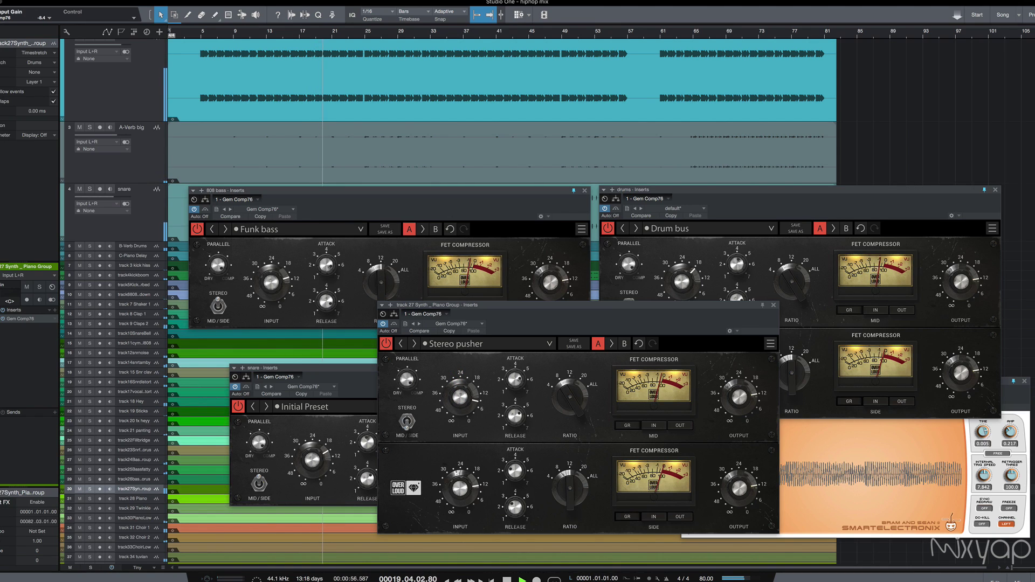
{"action": "key", "text": "space"}
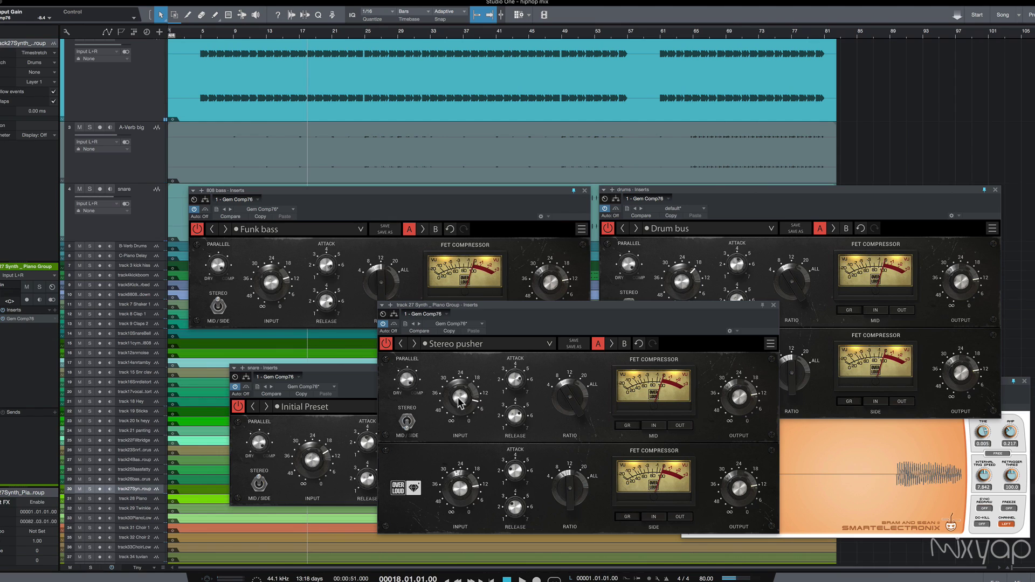
Step: Try the synth and piano compressor's mid input gain at -32.3, set it to -10.7, and compare the mix with all inserts bypassed
{"action": "key", "text": "space"}
{"action": "left_click_drag", "start_coordinate": [460, 401], "coordinate": [461, 447]}
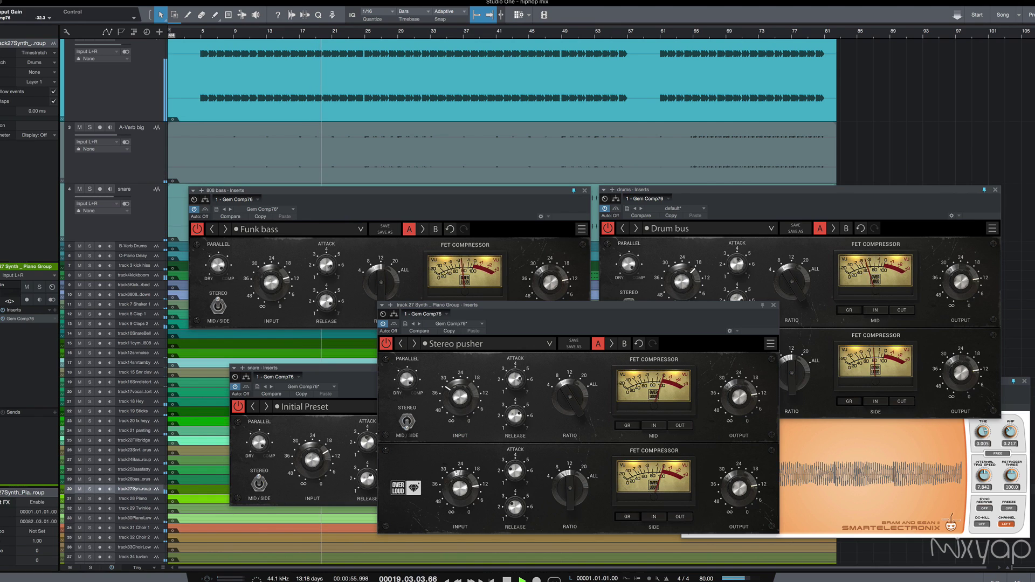
{"action": "mouse_move", "coordinate": [460, 397]}
{"action": "left_mouse_down"}
{"action": "mouse_move", "coordinate": [460, 379]}
{"action": "mouse_move", "coordinate": [514, 390]}
{"action": "mouse_move", "coordinate": [462, 382]}
{"action": "mouse_move", "coordinate": [462, 373]}
{"action": "mouse_move", "coordinate": [445, 409]}
{"action": "mouse_move", "coordinate": [462, 419]}
{"action": "mouse_move", "coordinate": [463, 407]}
{"action": "left_mouse_up"}
{"action": "left_click", "coordinate": [570, 394]}
{"action": "left_click", "coordinate": [515, 416]}
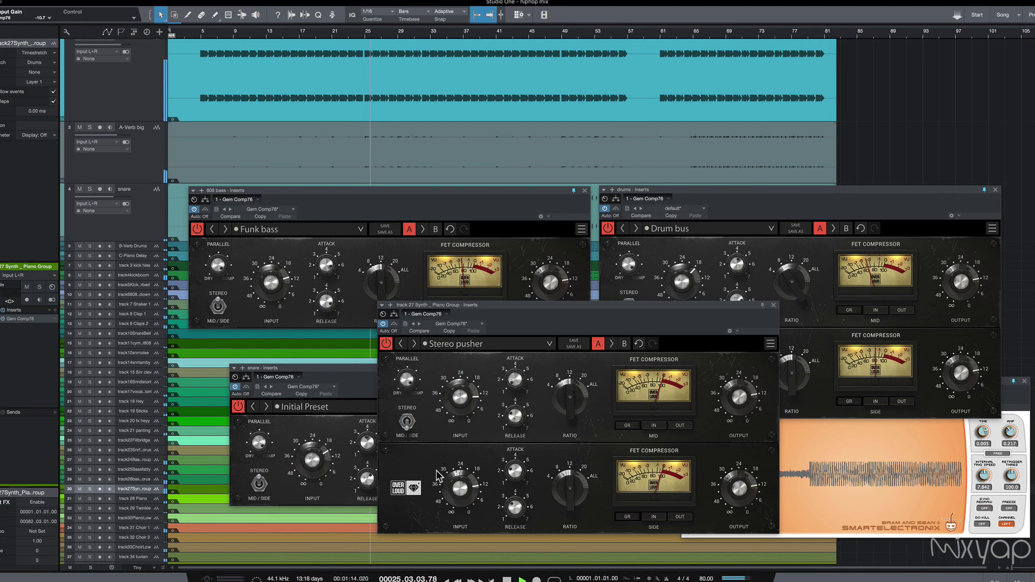
{"action": "left_click", "coordinate": [113, 568]}
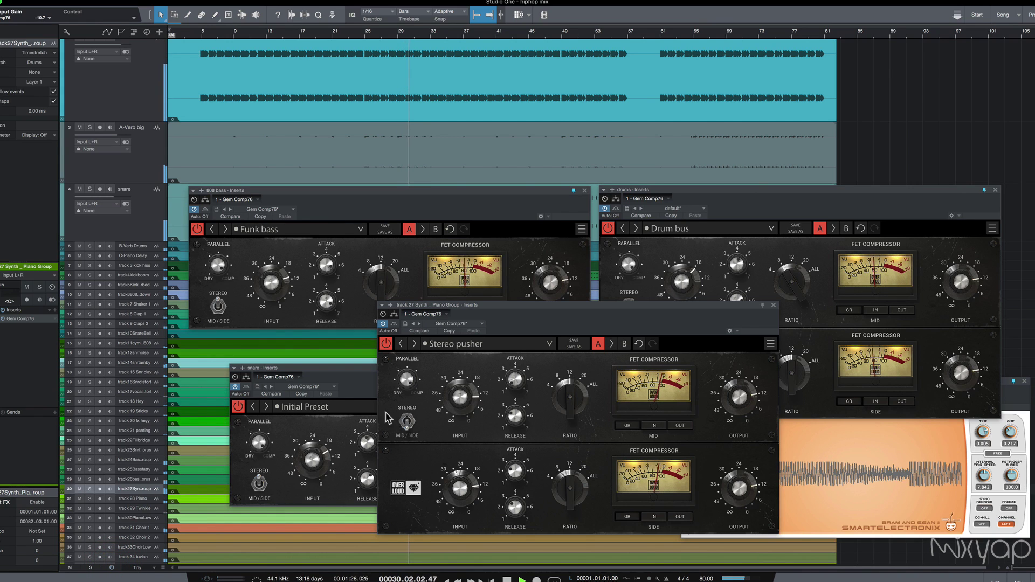
Step: Arrange the drums, 808 bass, snare and synth/piano compressor windows so that all four are fully visible without overlapping
{"action": "left_click_drag", "start_coordinate": [519, 304], "coordinate": [455, 285]}
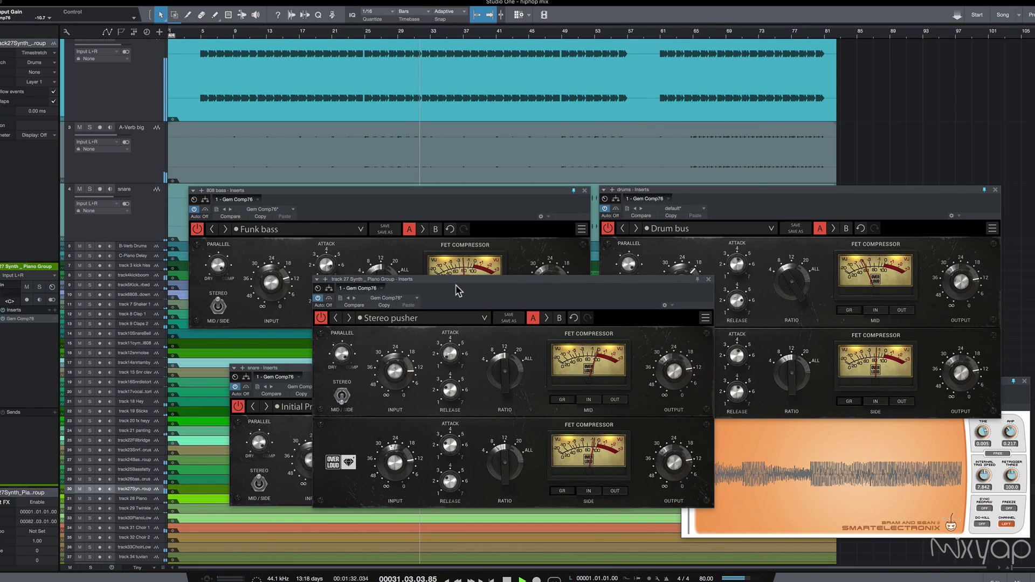
{"action": "left_click_drag", "start_coordinate": [746, 193], "coordinate": [775, 70]}
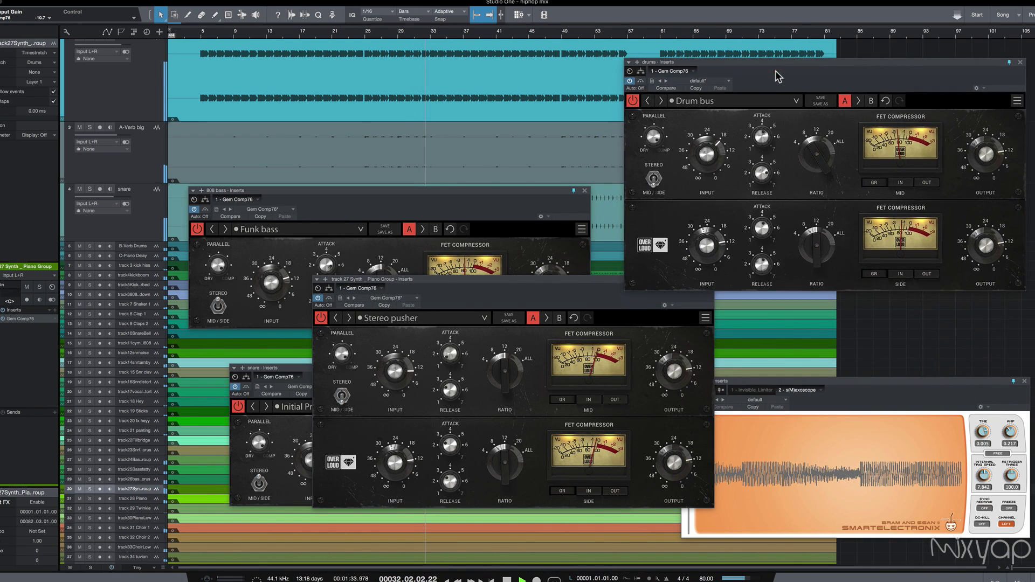
{"action": "left_click_drag", "start_coordinate": [507, 319], "coordinate": [812, 378]}
{"action": "left_click_drag", "start_coordinate": [506, 371], "coordinate": [446, 366]}
{"action": "left_click_drag", "start_coordinate": [842, 337], "coordinate": [838, 314]}
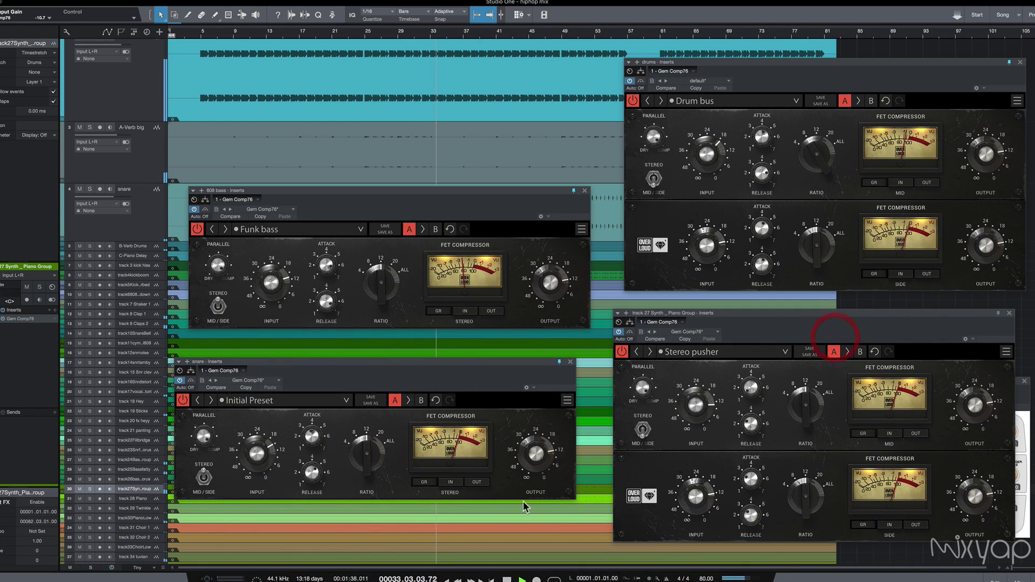
{"action": "left_click_drag", "start_coordinate": [477, 372], "coordinate": [492, 358]}
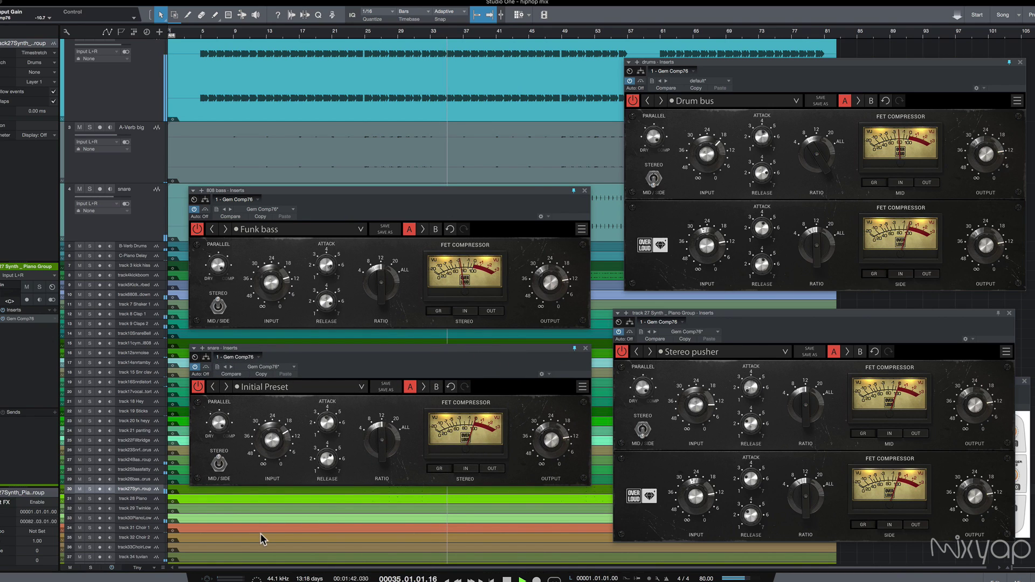
Step: Listen to the synth and piano group soloed, compare the full mix with all inserts bypassed and enabled, and stop playback
{"action": "left_click", "coordinate": [93, 488]}
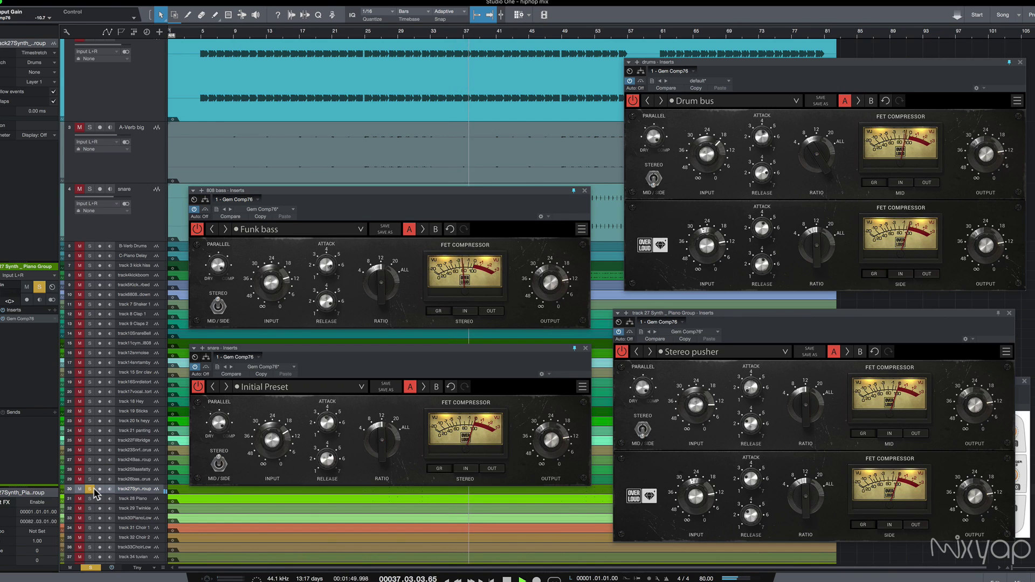
{"action": "left_click", "coordinate": [92, 488]}
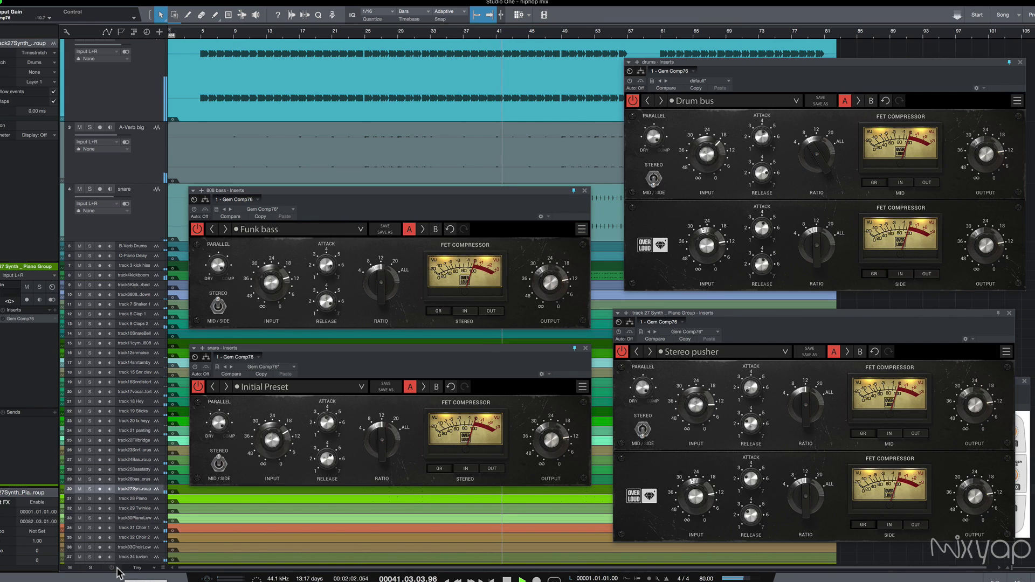
{"action": "left_click", "coordinate": [115, 567]}
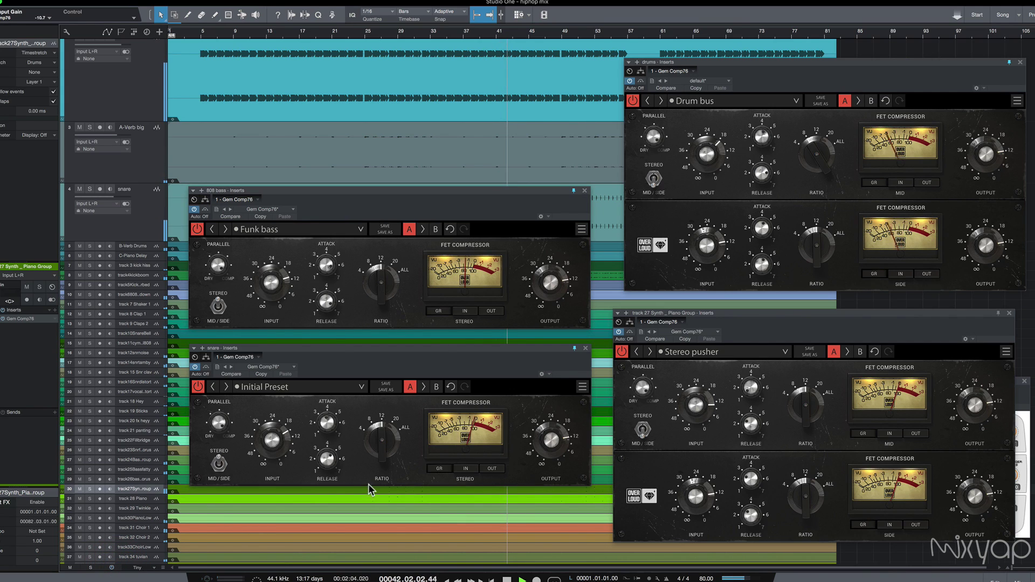
{"action": "key", "text": "space"}
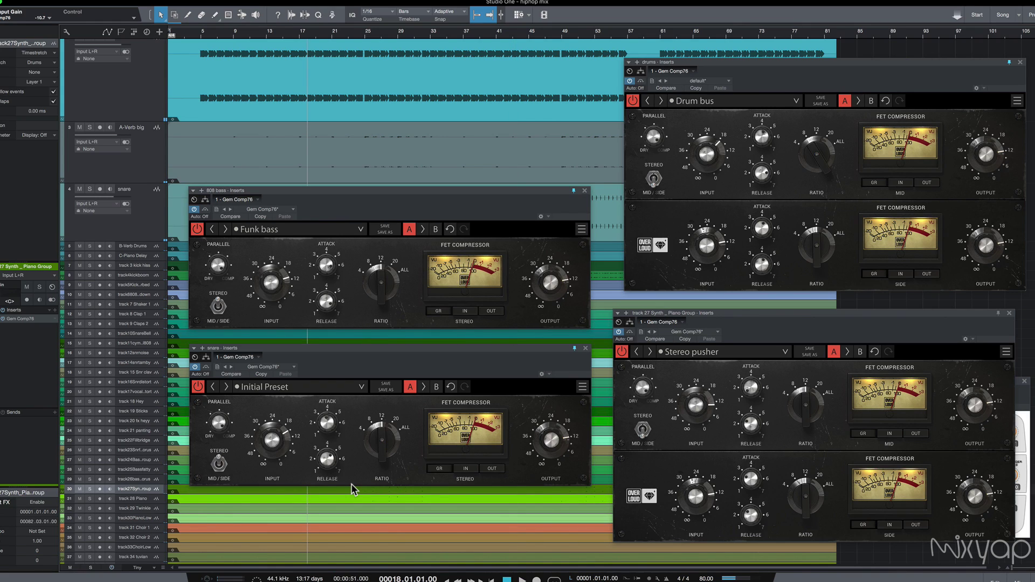